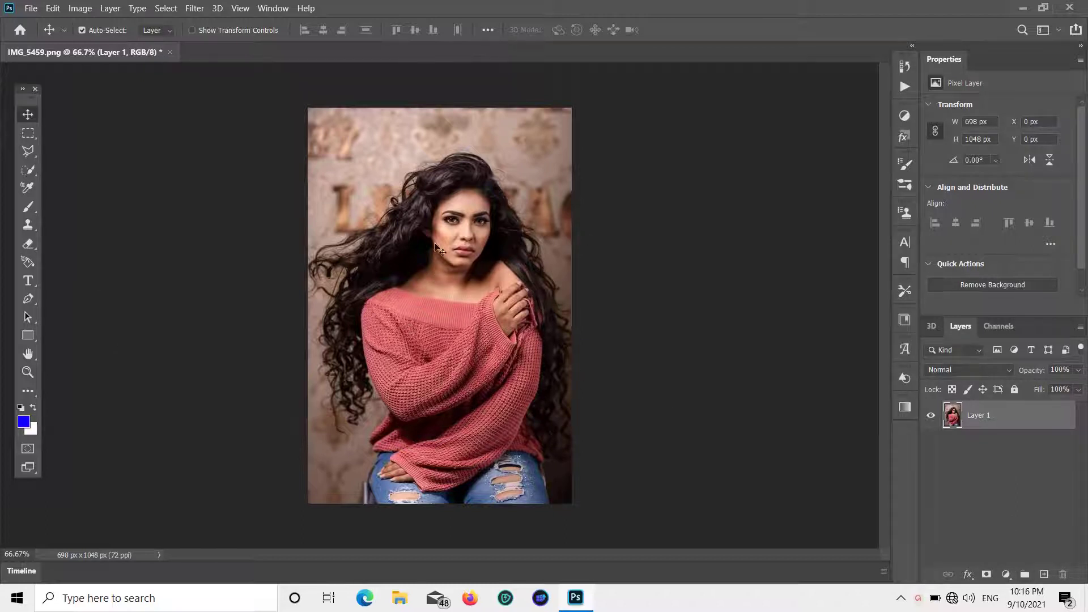
- Add and undo a layer mask on Layer 1, then bring up the adjustment layer list
left_click(987, 574)
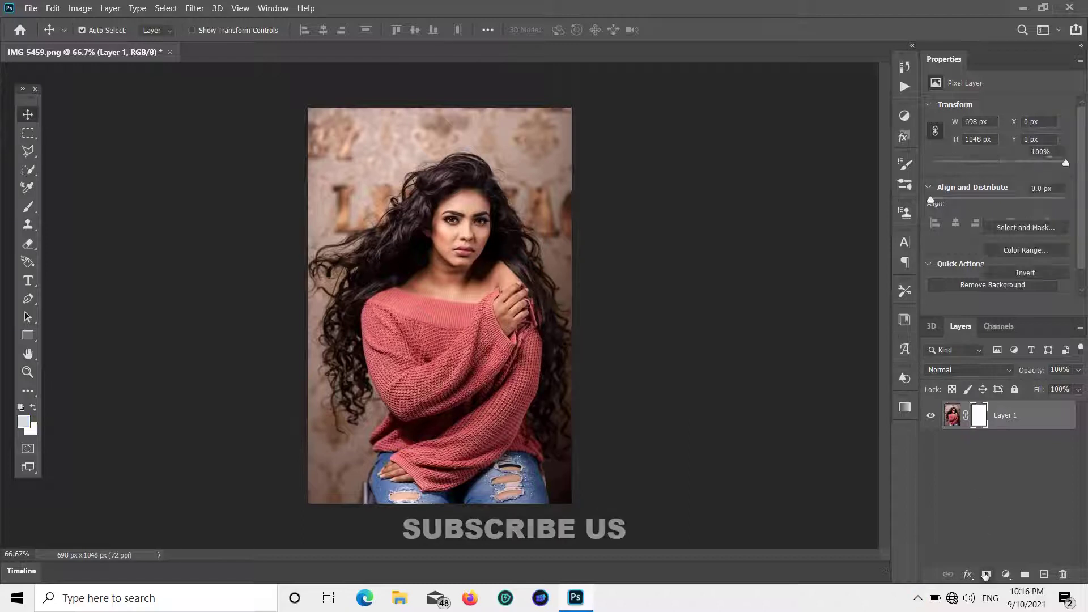
key("ctrl+z")
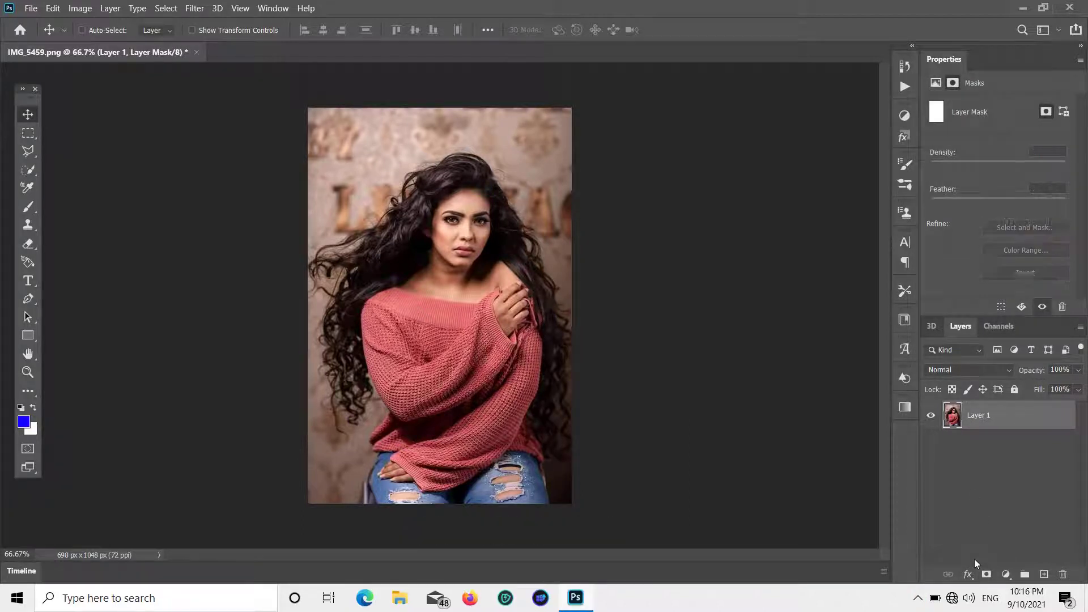
left_click(1005, 575)
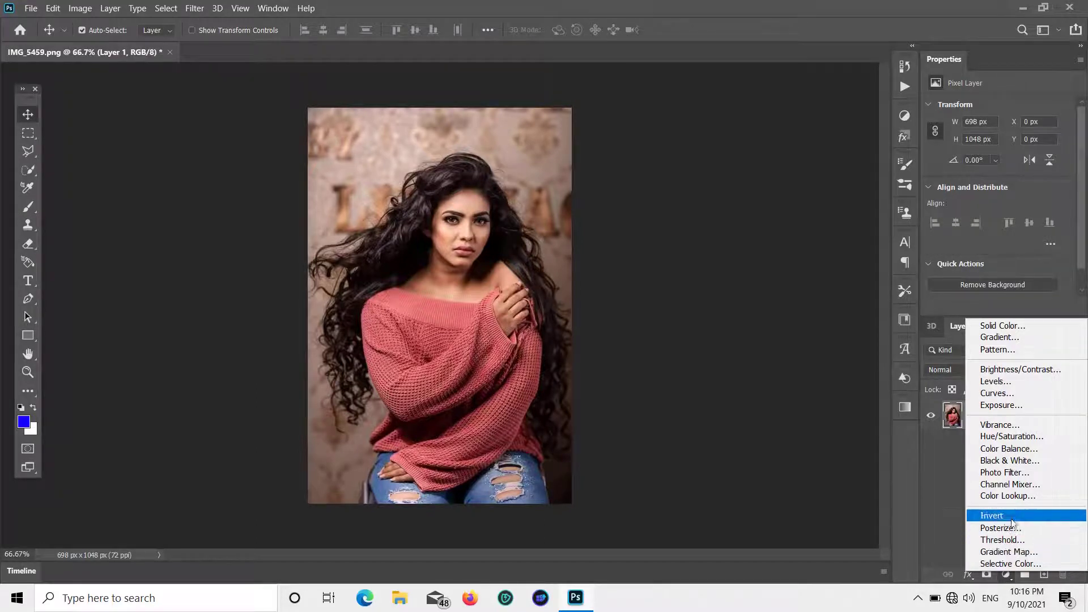
- Add a Curves adjustment layer with the midpoint pulled down to darken the midtones
left_click(1016, 391)
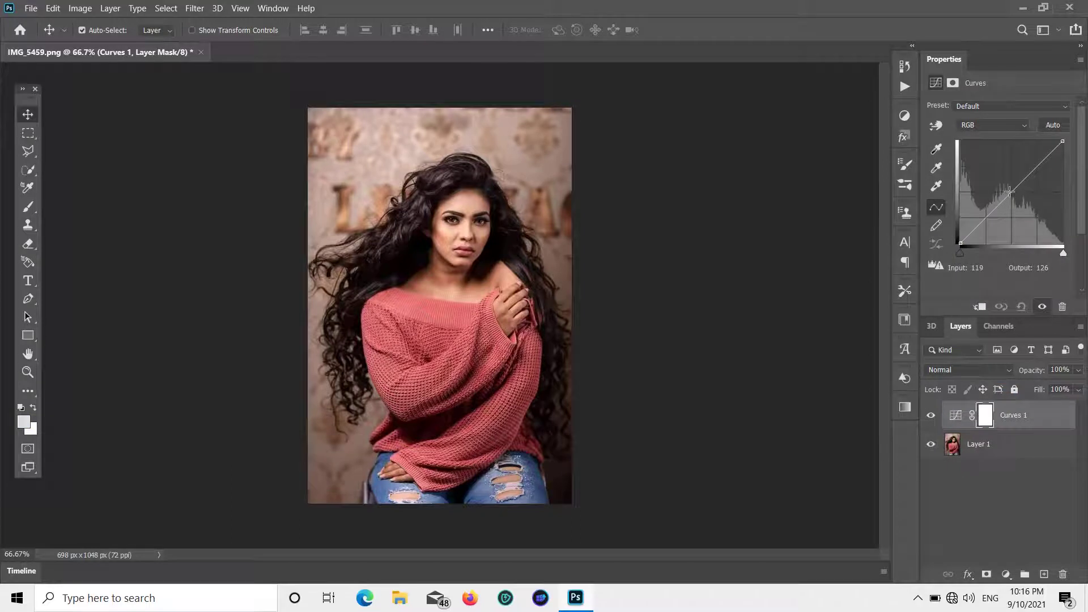
left_click_drag(1012, 193, 1022, 198)
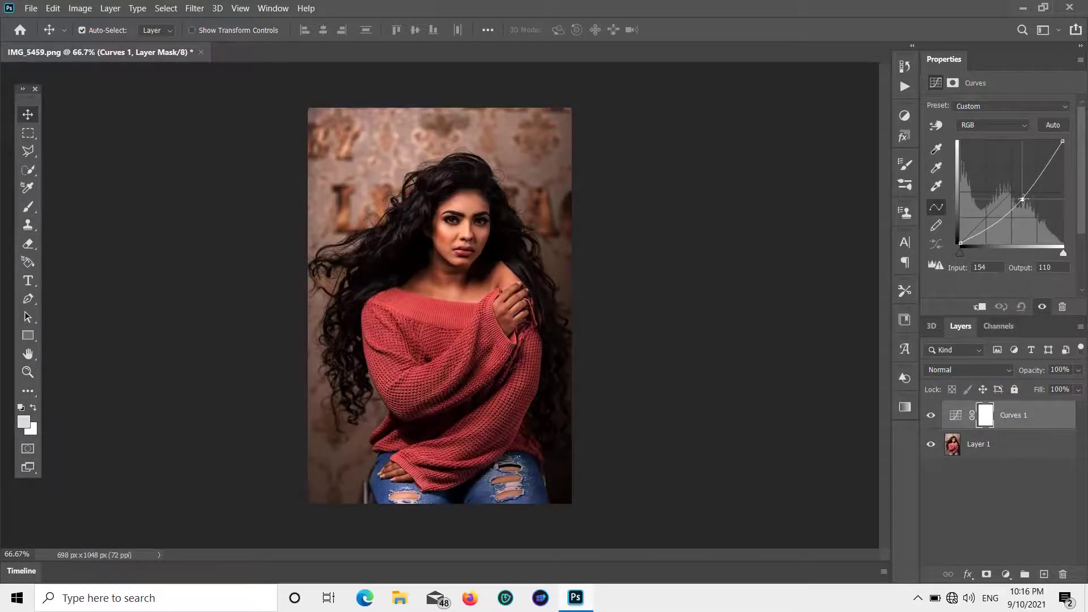
left_click_drag(1016, 201, 1019, 204)
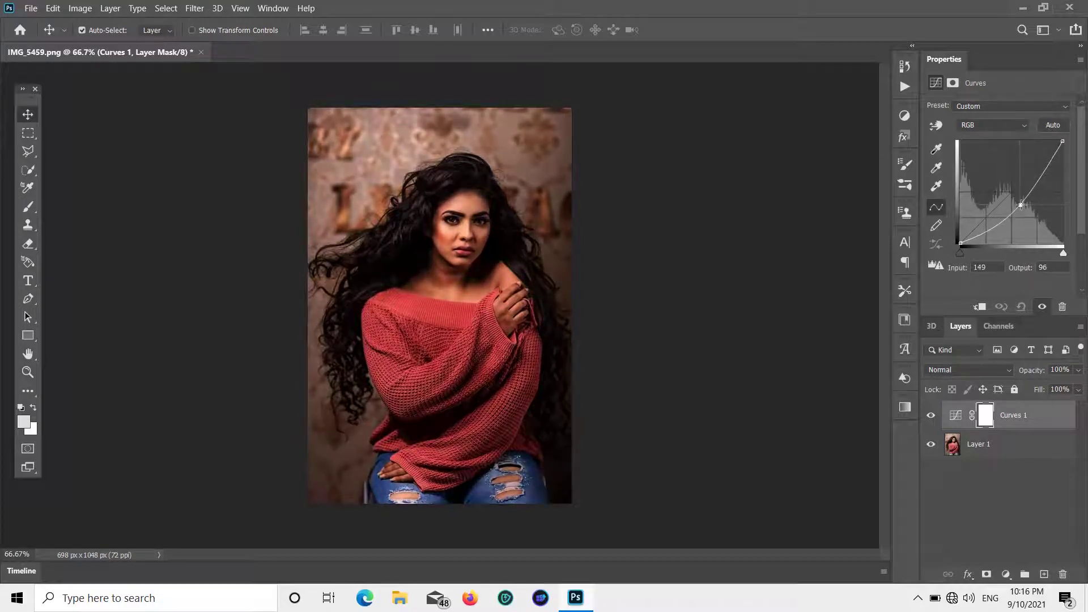
left_click(986, 506)
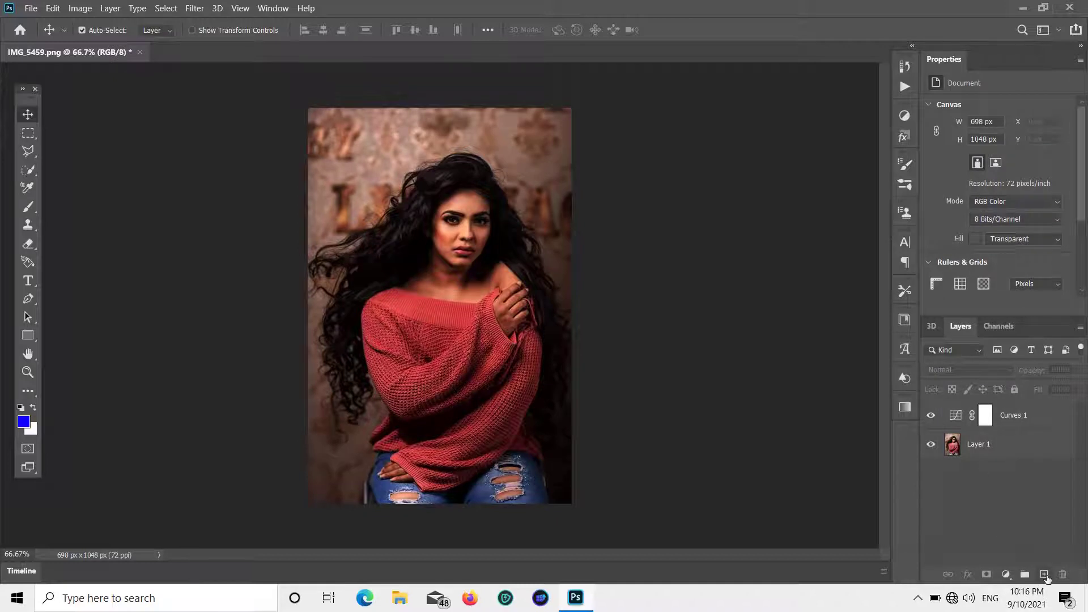
- Add a Brightness/Contrast layer above Layer 1 with Brightness -2 and Contrast 56
left_click(422, 274)
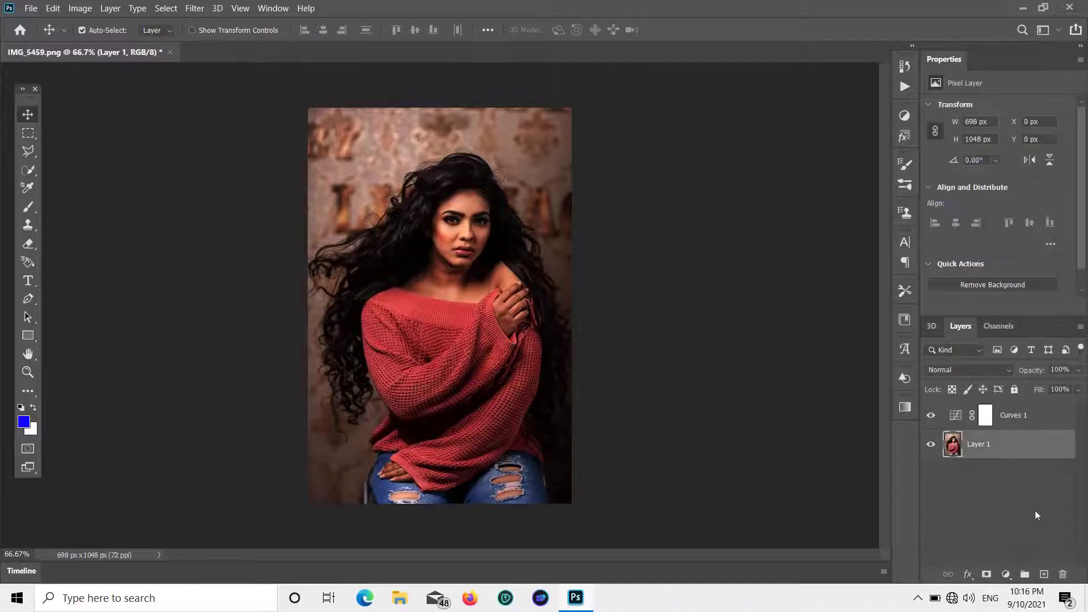
left_click(1007, 574)
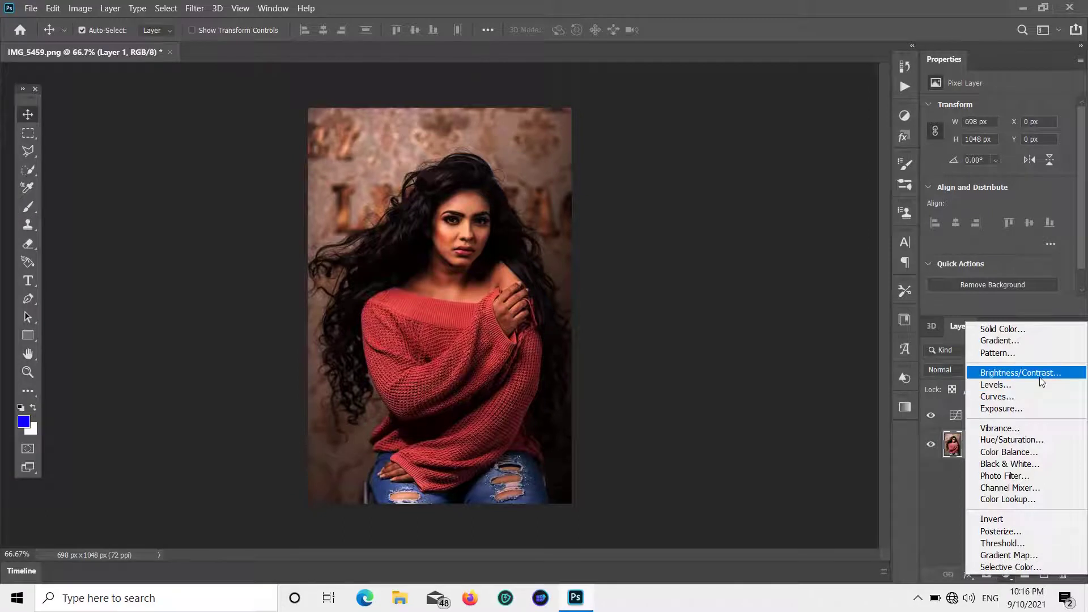
left_click(1021, 373)
left_click_drag(1000, 146, 998, 146)
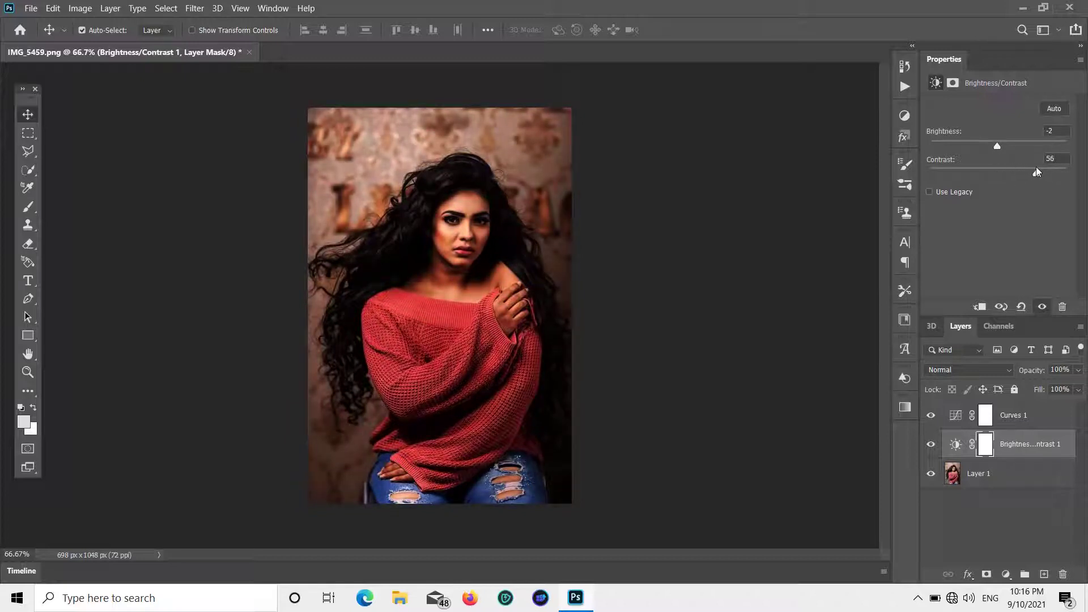
left_click(965, 488)
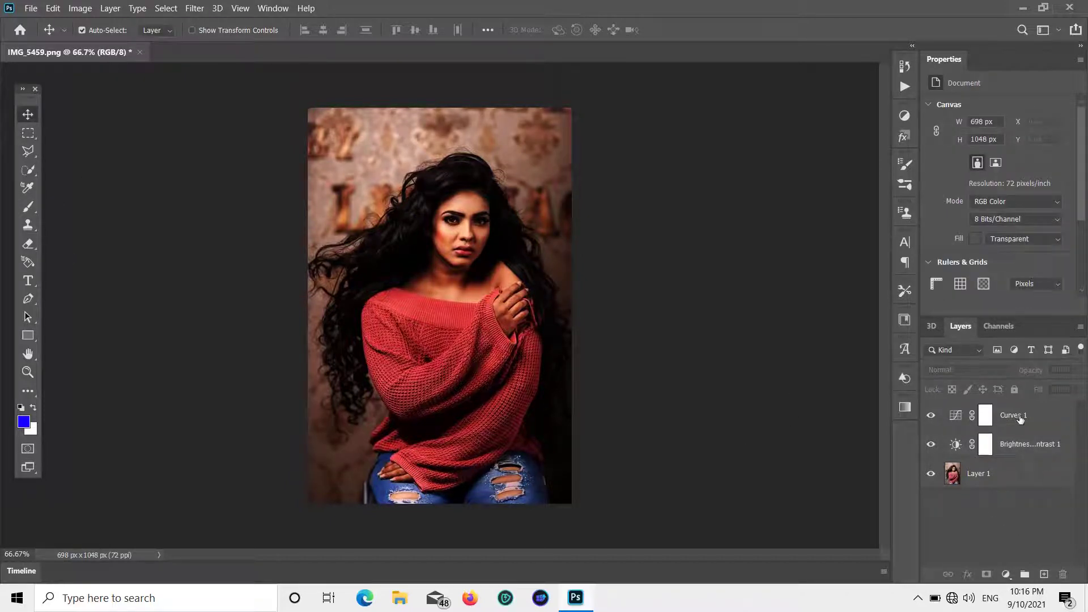
- Add a new empty Layer 2 on top with Soft Light blend mode
left_click(1044, 574)
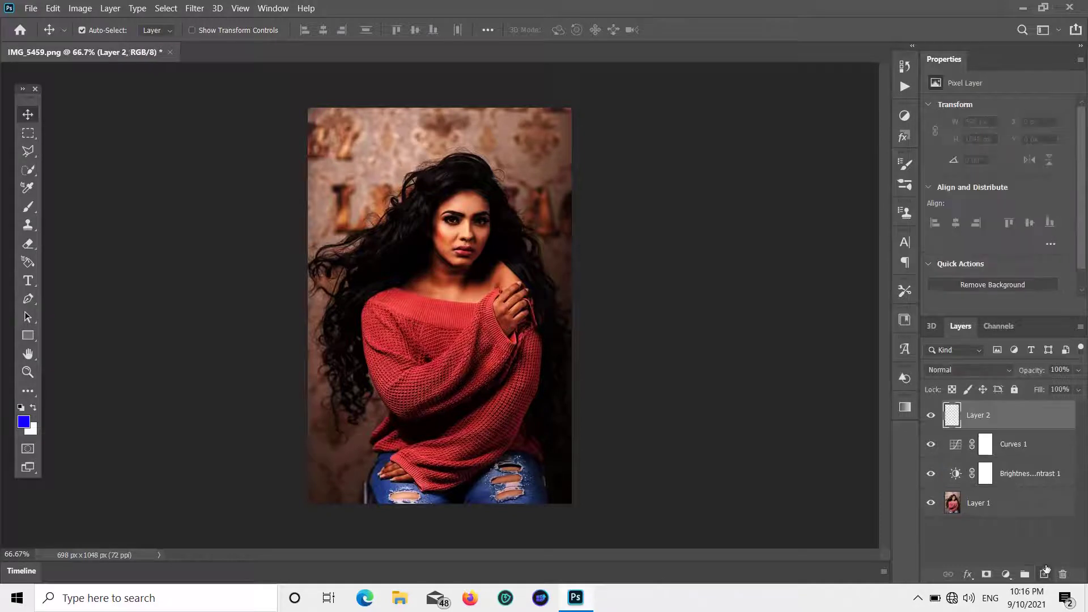
left_click(987, 369)
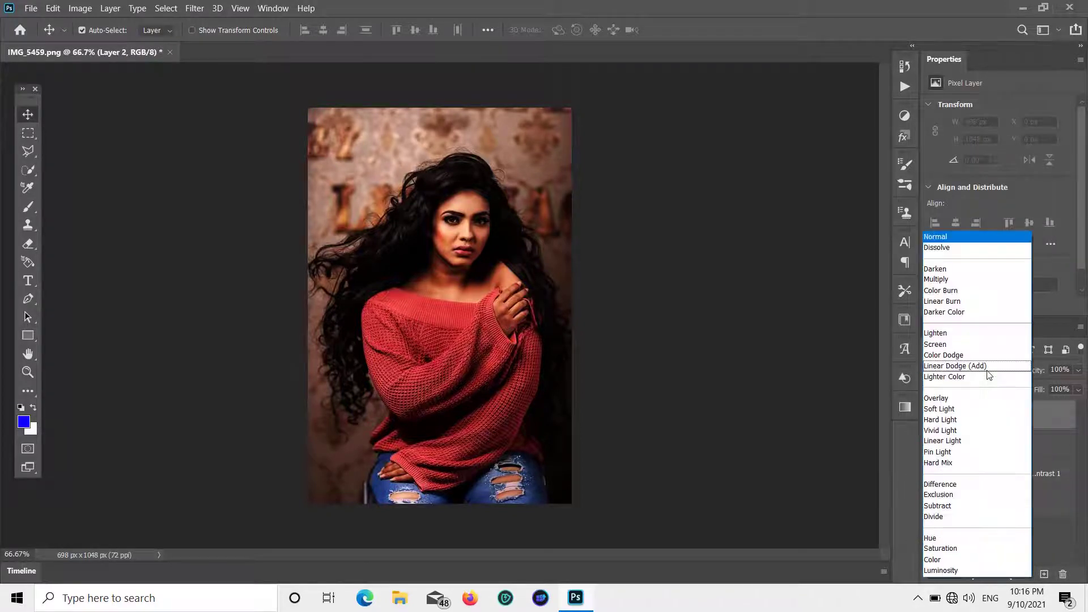
left_click(952, 411)
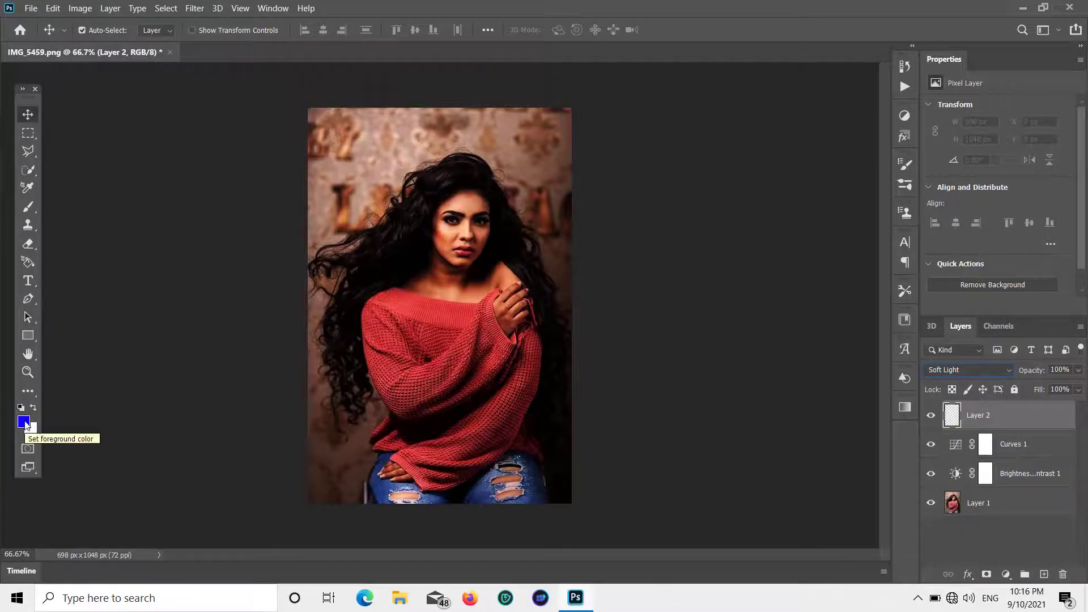
- Set the foreground colour to red in the Color Picker
left_click(24, 422)
left_click_drag(431, 395, 433, 347)
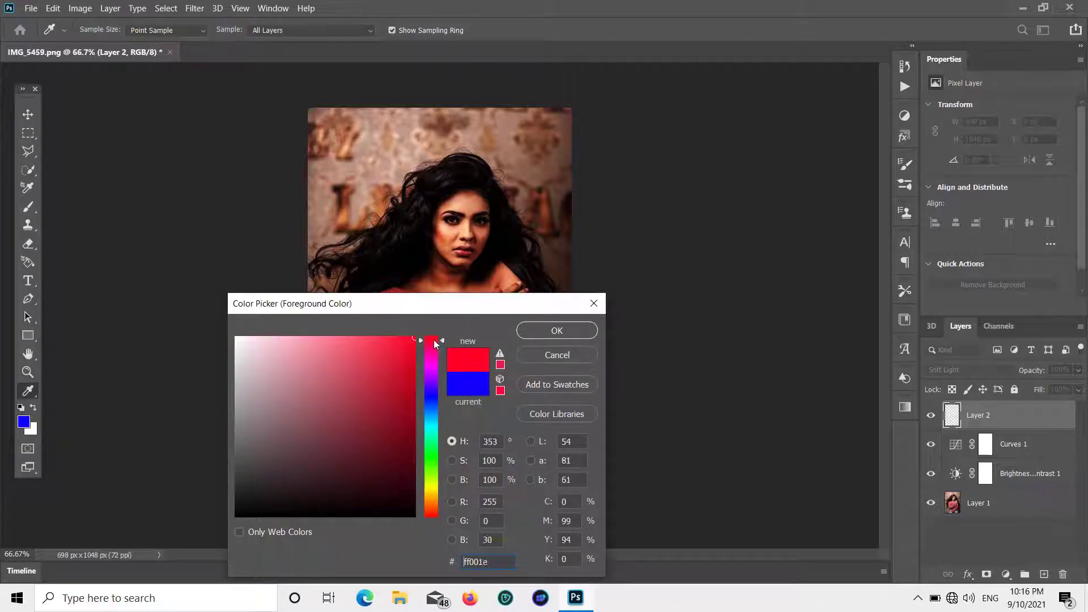
left_click(558, 334)
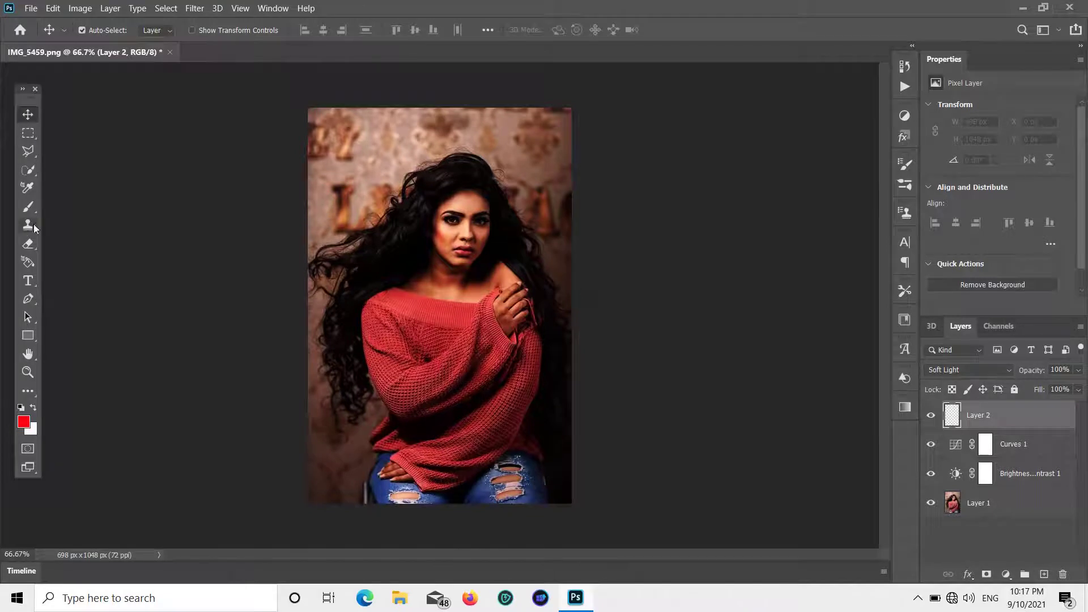
- Brush red over the upper-left hair and green over the right side and background
left_click(29, 209)
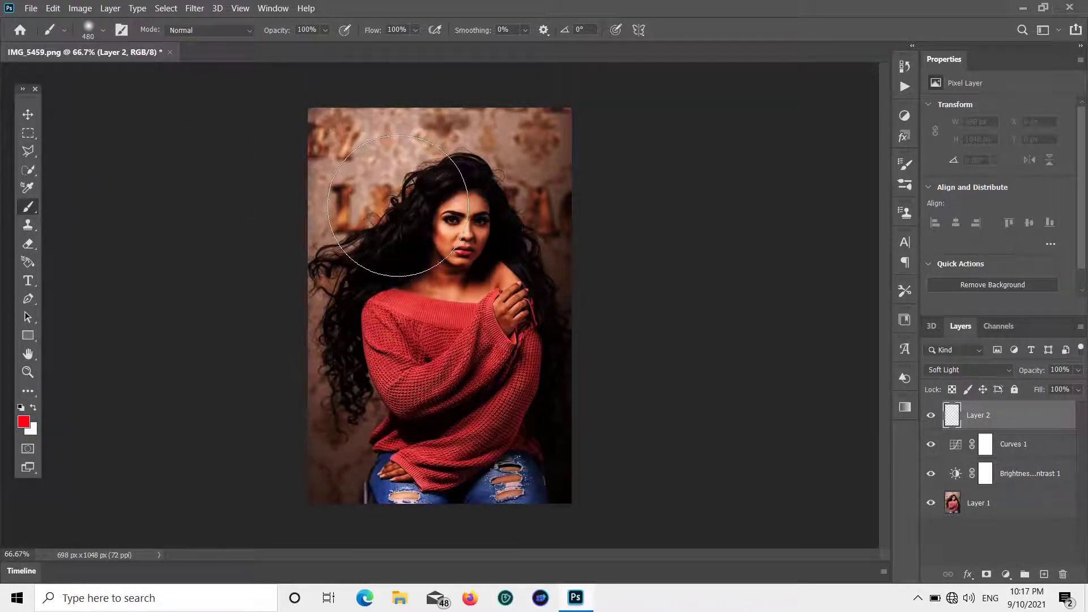
mouse_move(387, 193)
left_mouse_down()
mouse_move(377, 202)
mouse_move(404, 153)
mouse_move(453, 148)
left_mouse_up()
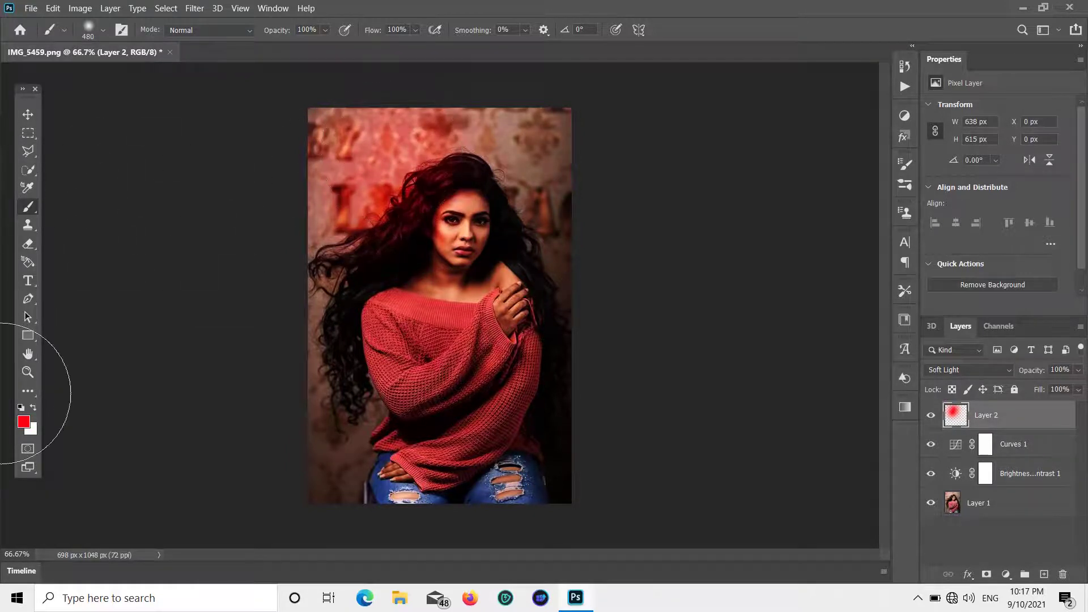
left_click(23, 422)
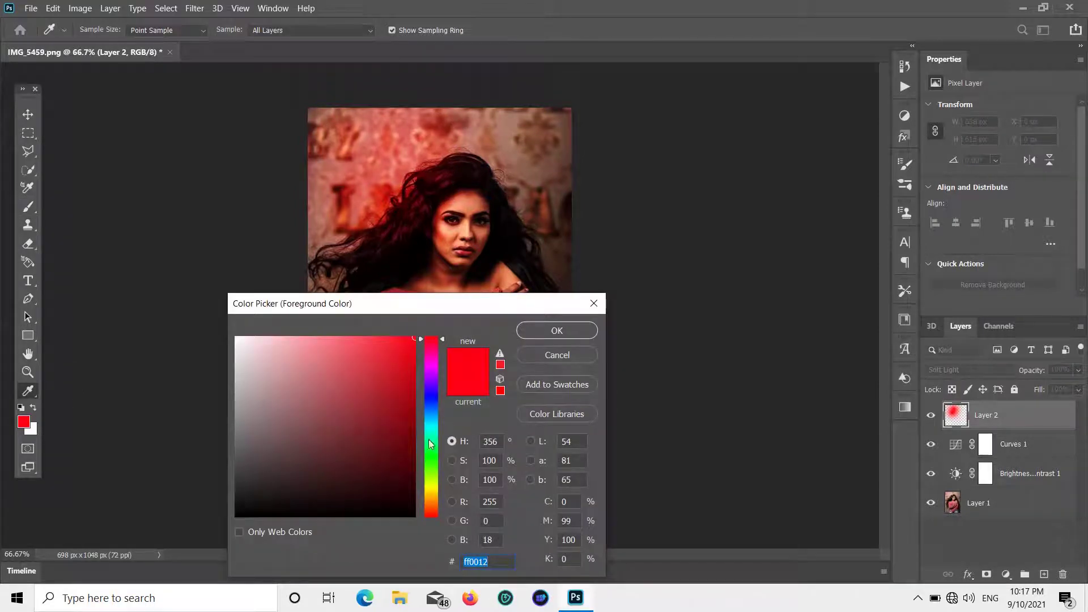
left_click_drag(429, 444, 428, 458)
left_click(524, 332)
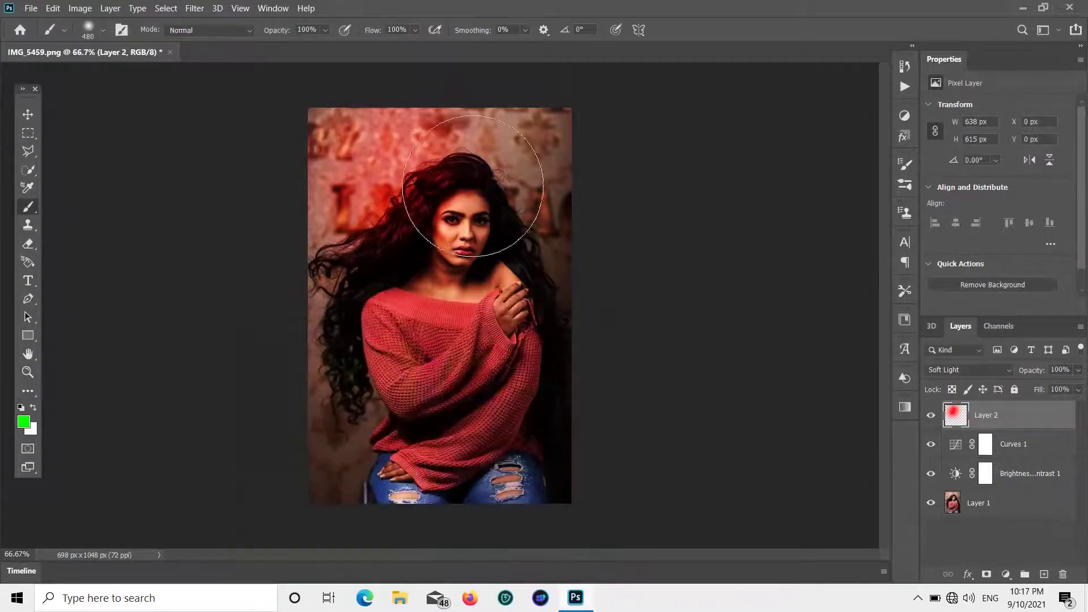
mouse_move(518, 136)
left_mouse_down()
mouse_move(541, 241)
mouse_move(563, 255)
left_mouse_up()
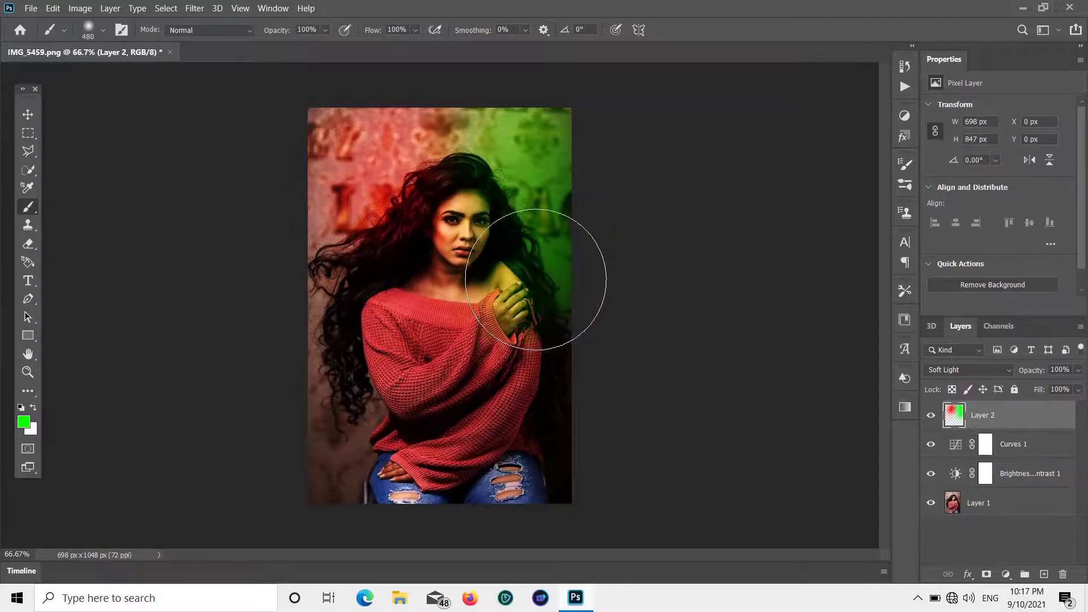
left_click_drag(536, 279, 542, 146)
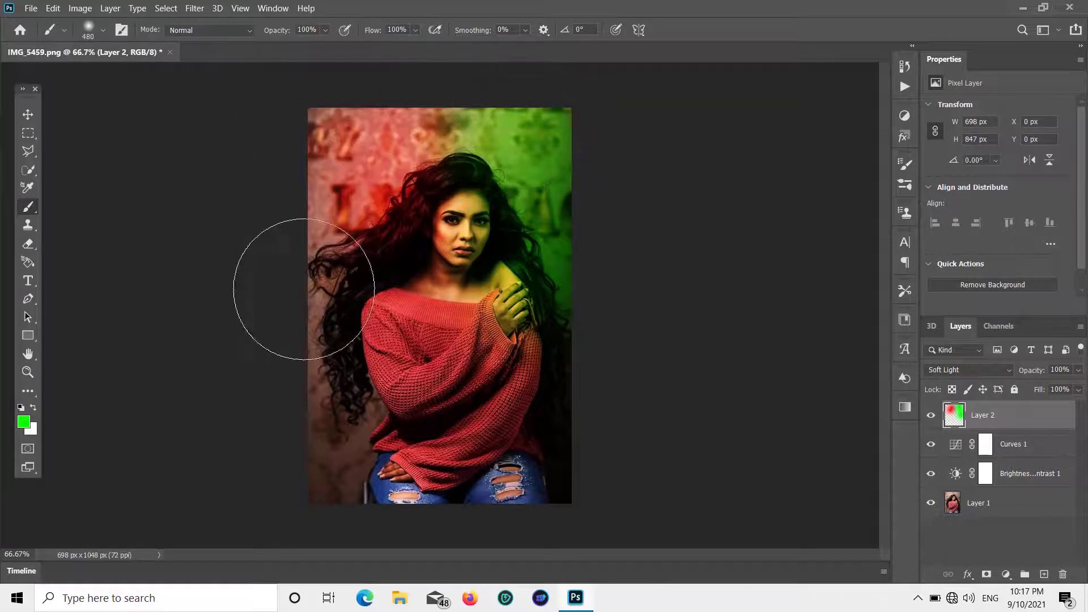
mouse_move(564, 360)
left_mouse_down()
mouse_move(573, 355)
mouse_move(591, 461)
mouse_move(567, 394)
mouse_move(544, 202)
left_mouse_up()
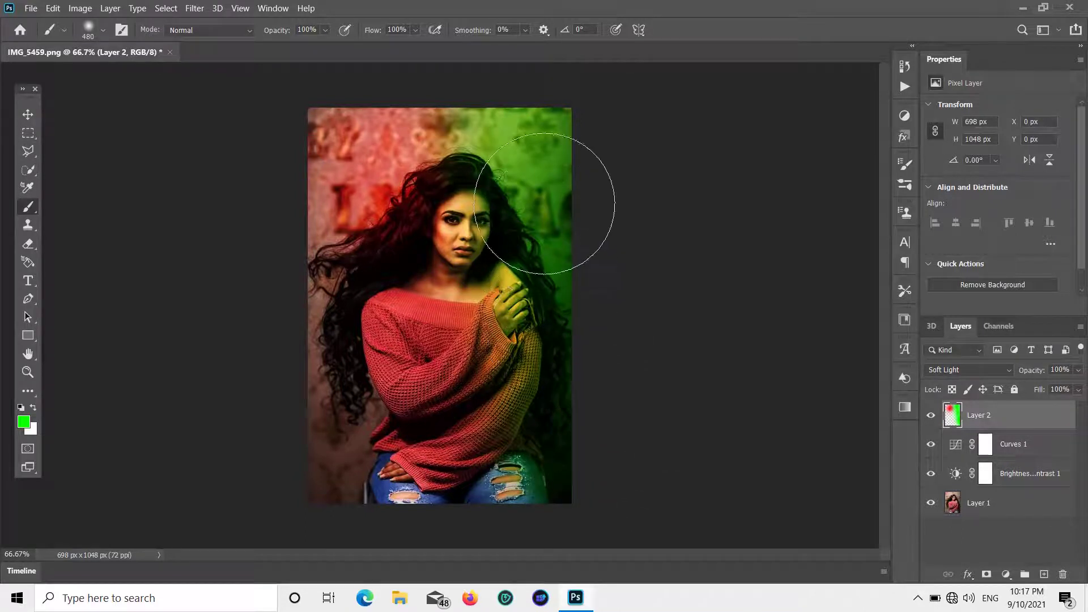
- Paint yellow over the lower-left sleeve and hair
left_click(21, 424)
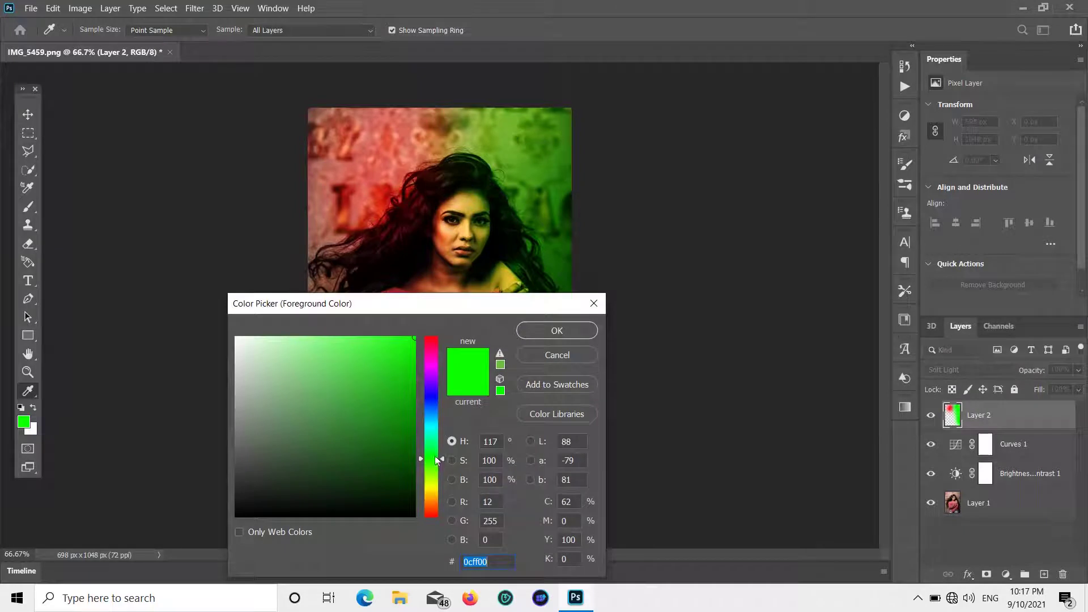
left_click_drag(435, 456, 433, 486)
left_click(556, 333)
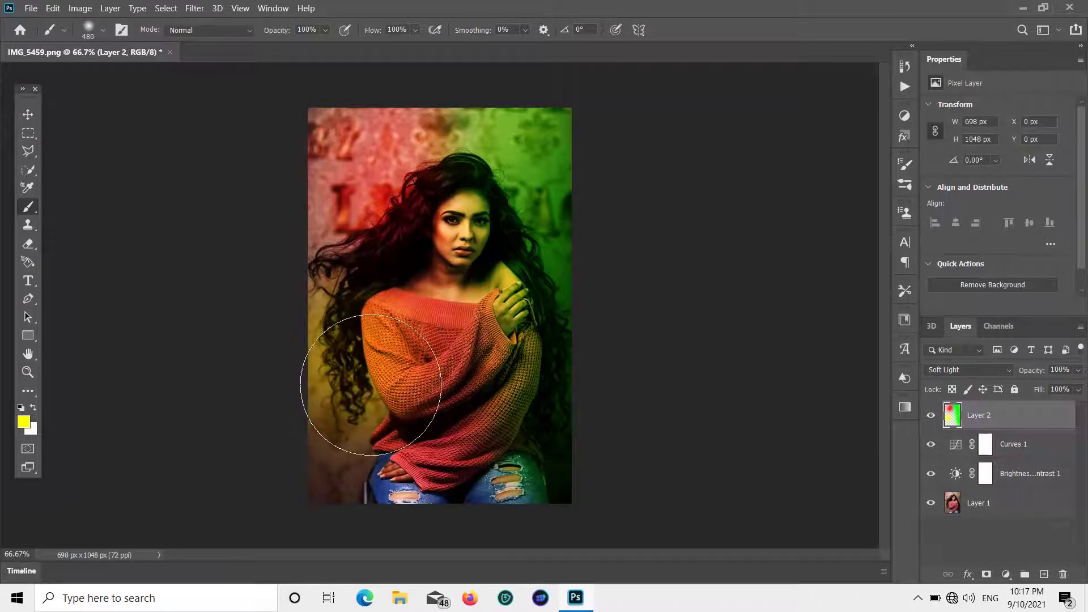
mouse_move(372, 385)
left_mouse_down()
mouse_move(364, 450)
mouse_move(413, 486)
mouse_move(394, 431)
mouse_move(426, 425)
mouse_move(414, 474)
mouse_move(340, 413)
mouse_move(329, 316)
mouse_move(335, 290)
mouse_move(414, 213)
left_mouse_up()
- Brush red over the upper-left background and the hair beside her head
left_click(23, 421)
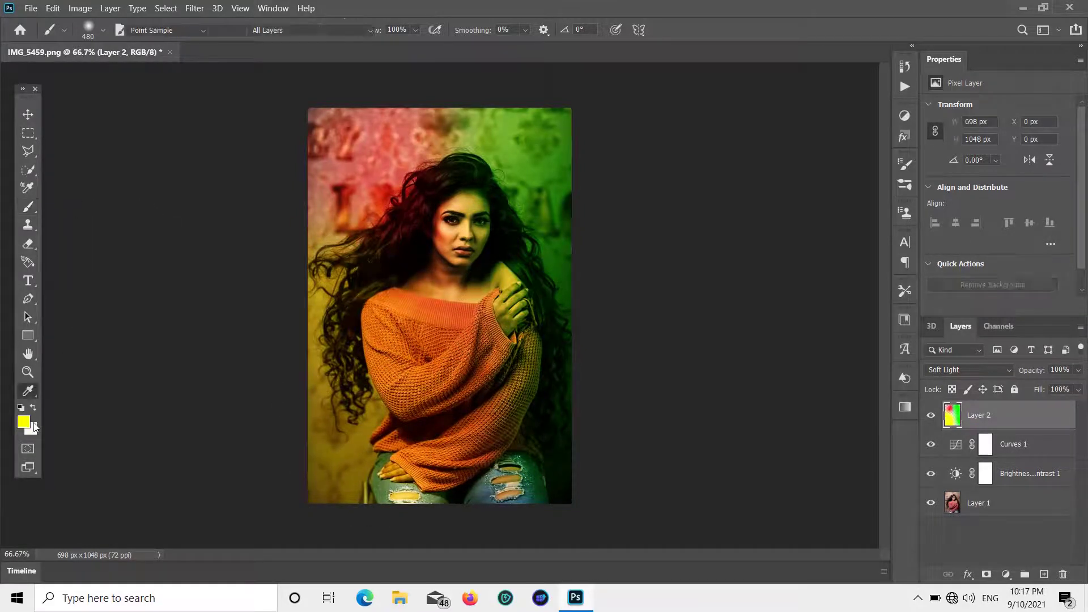
left_click_drag(432, 487, 432, 340)
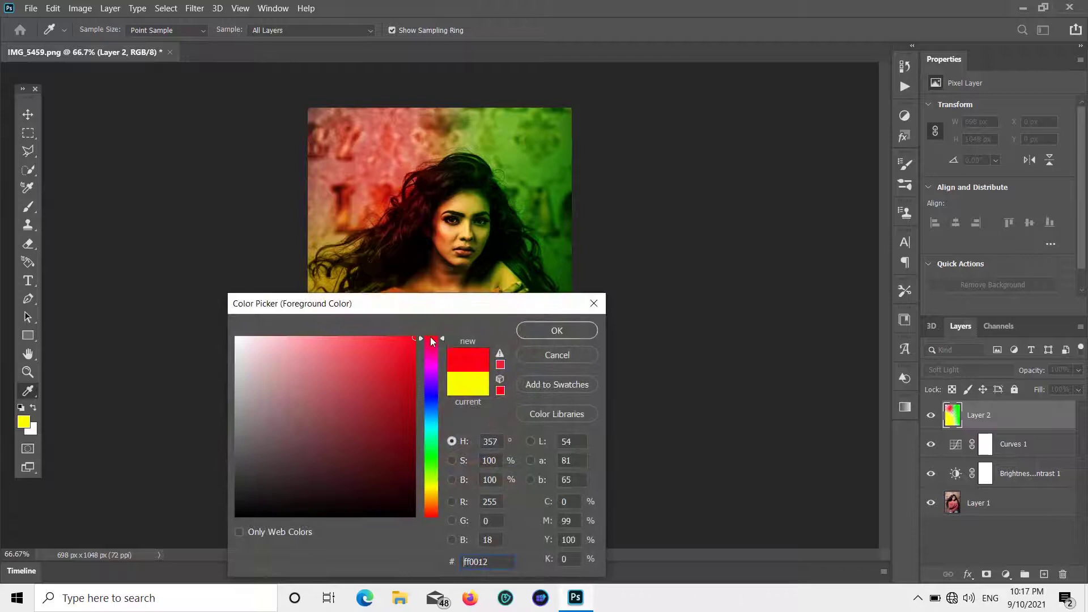
left_click(535, 333)
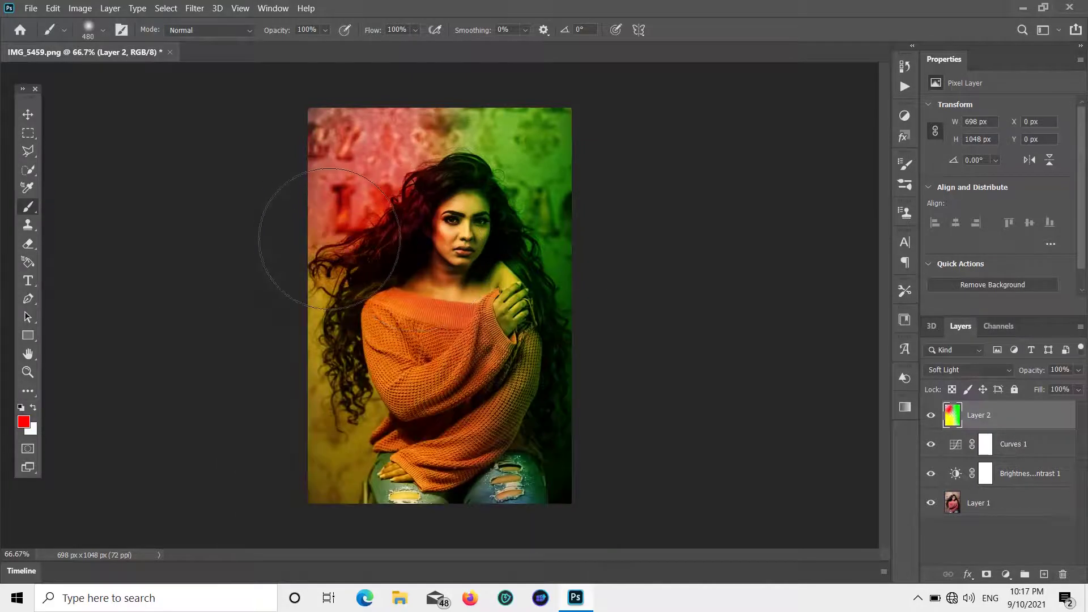
mouse_move(330, 238)
left_mouse_down()
mouse_move(377, 97)
mouse_move(316, 243)
mouse_move(327, 258)
left_mouse_up()
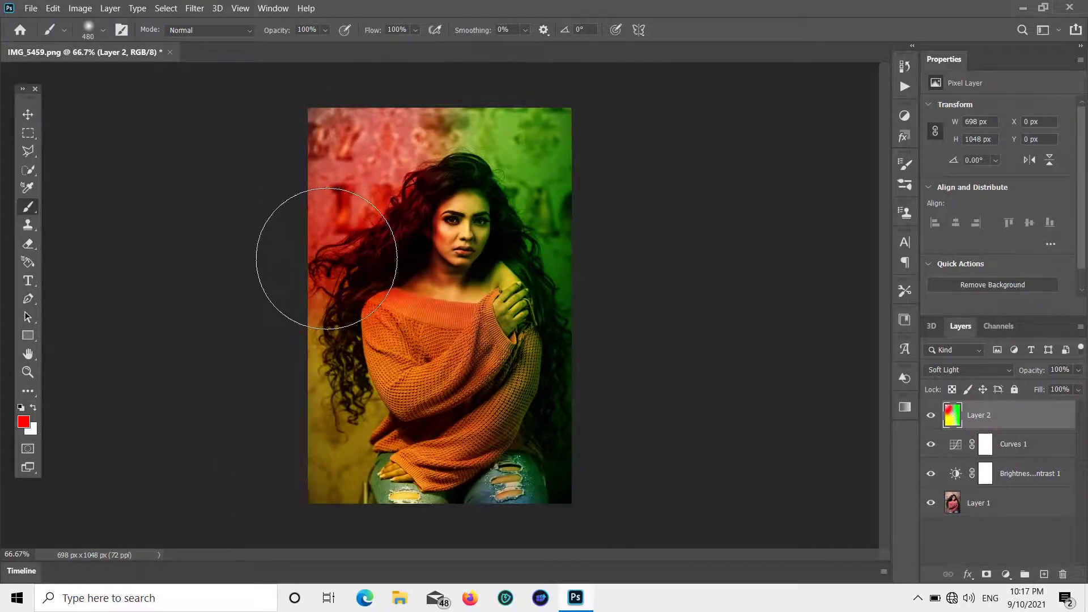
left_click(30, 116)
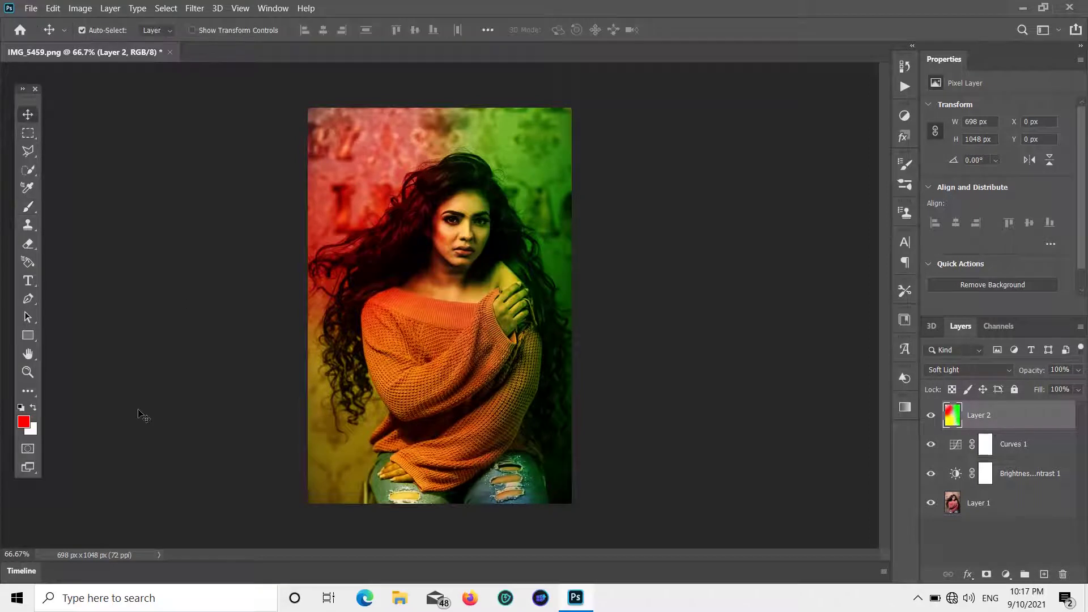
- Set the foreground colour to cyan 00f0ff
left_click(24, 422)
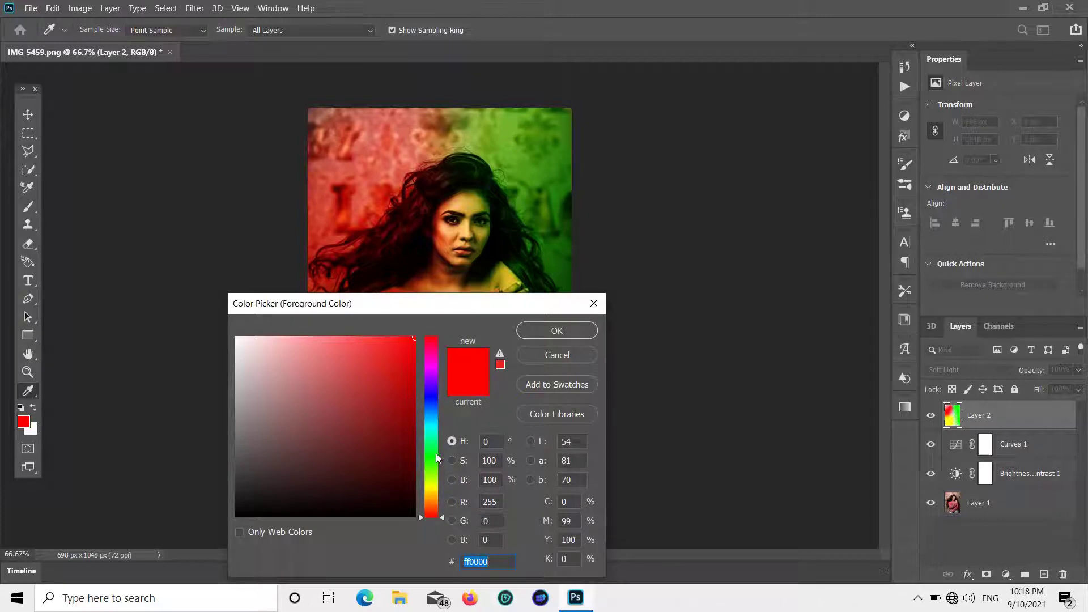
left_click(430, 424)
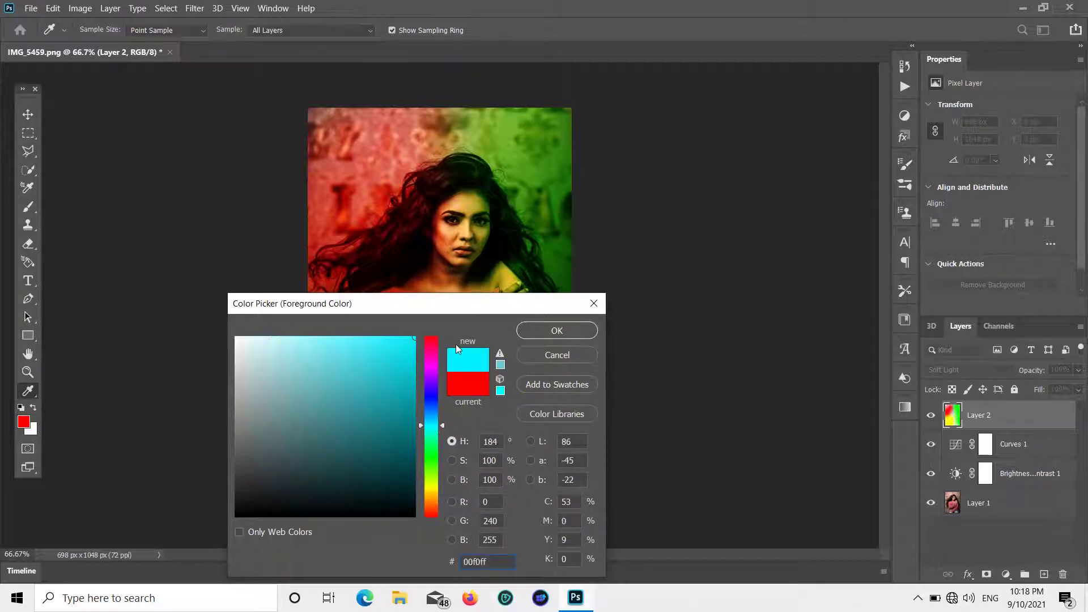
left_click(532, 331)
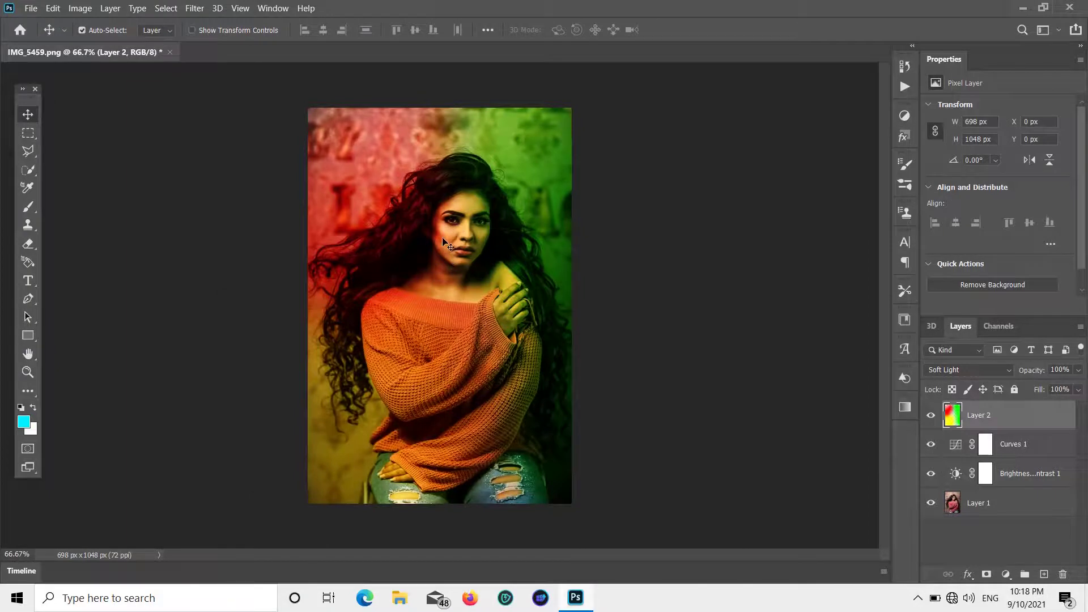
- Shrink the brush and paint cyan over the sweater's left shoulder
left_click(27, 210)
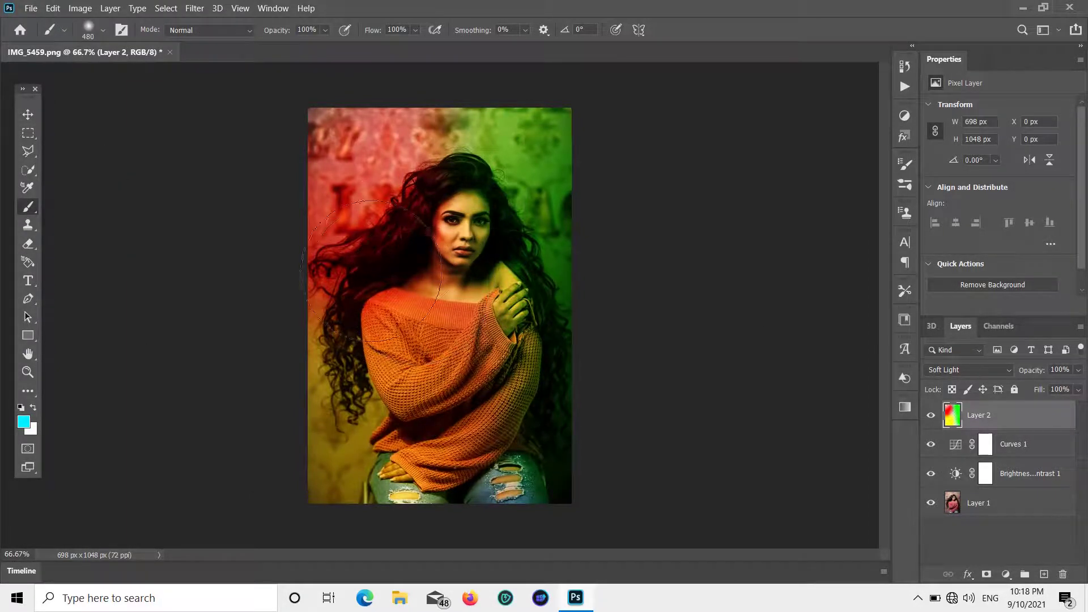
scroll(431, 250, "up", 2)
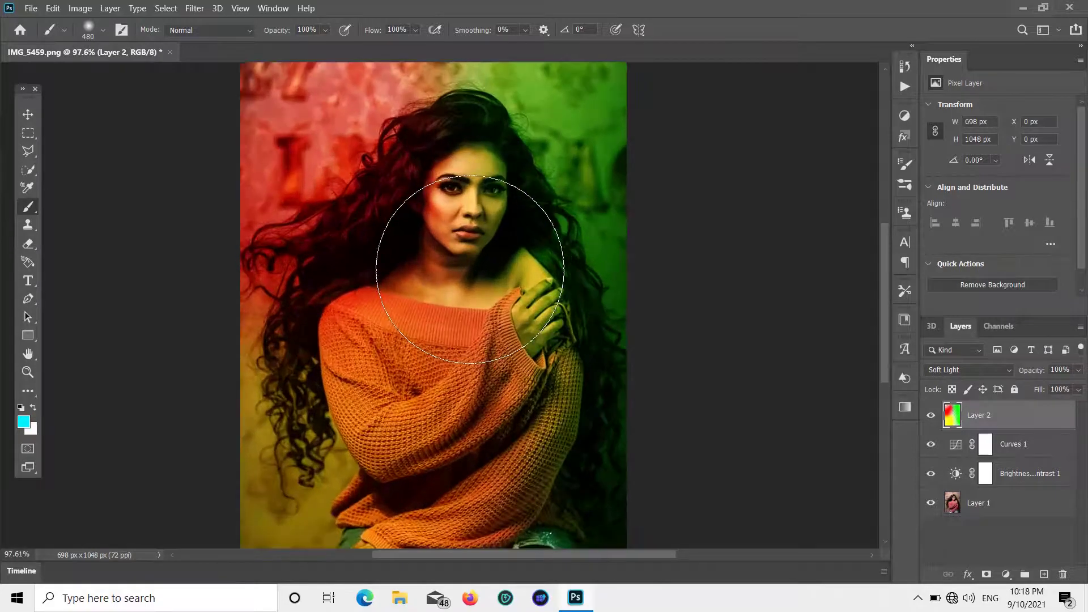
key("bracketleft")
key("bracketleft")
key("bracketleft")
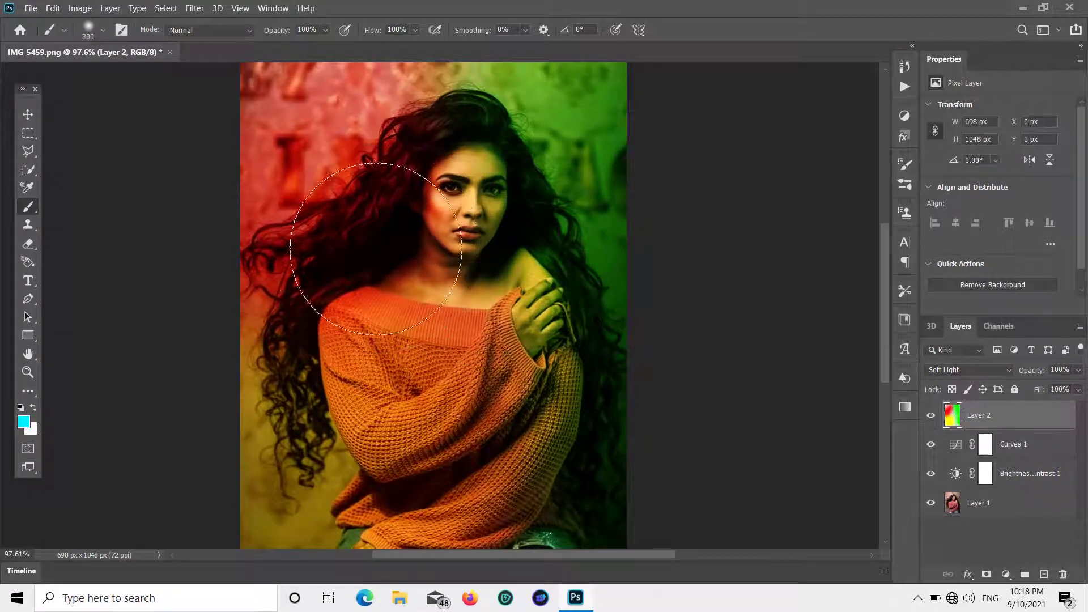
key("bracketleft")
key("bracketleft")
key("bracketleft")
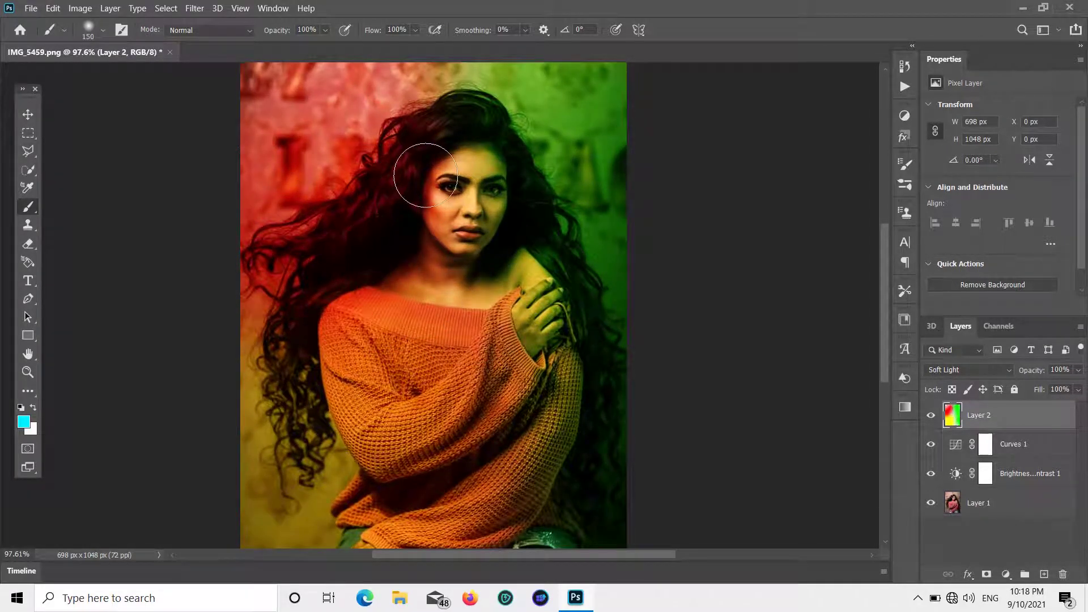
mouse_move(362, 318)
left_mouse_down()
mouse_move(352, 341)
mouse_move(368, 419)
left_mouse_up()
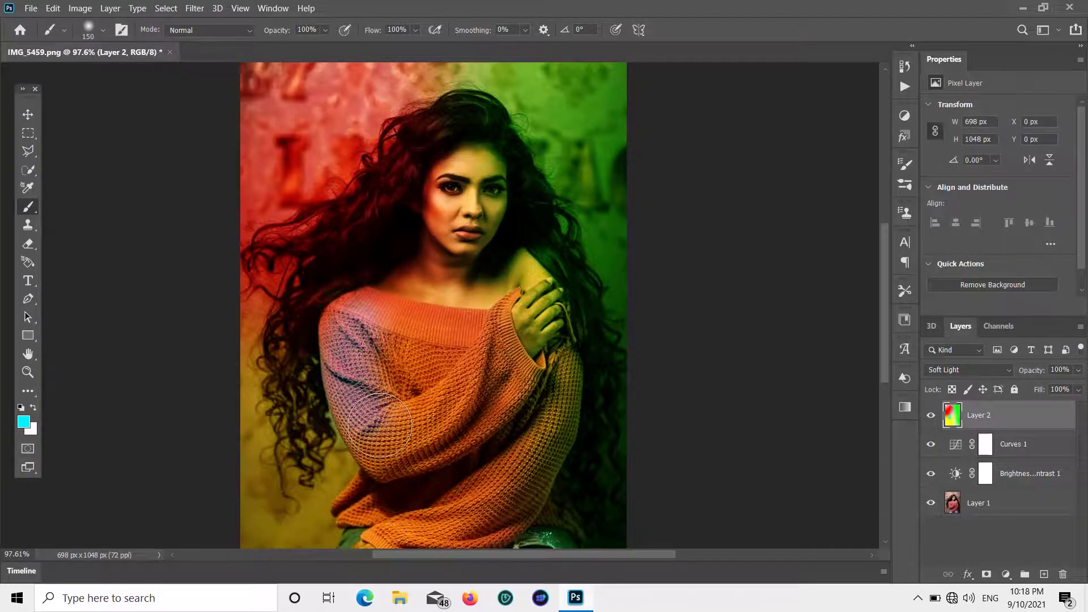
- Tint the sweater's left edge and the left-edge hair cyan, undoing the lower-sleeve stroke
scroll(379, 425, "down", 2)
scroll(380, 425, "down", 2)
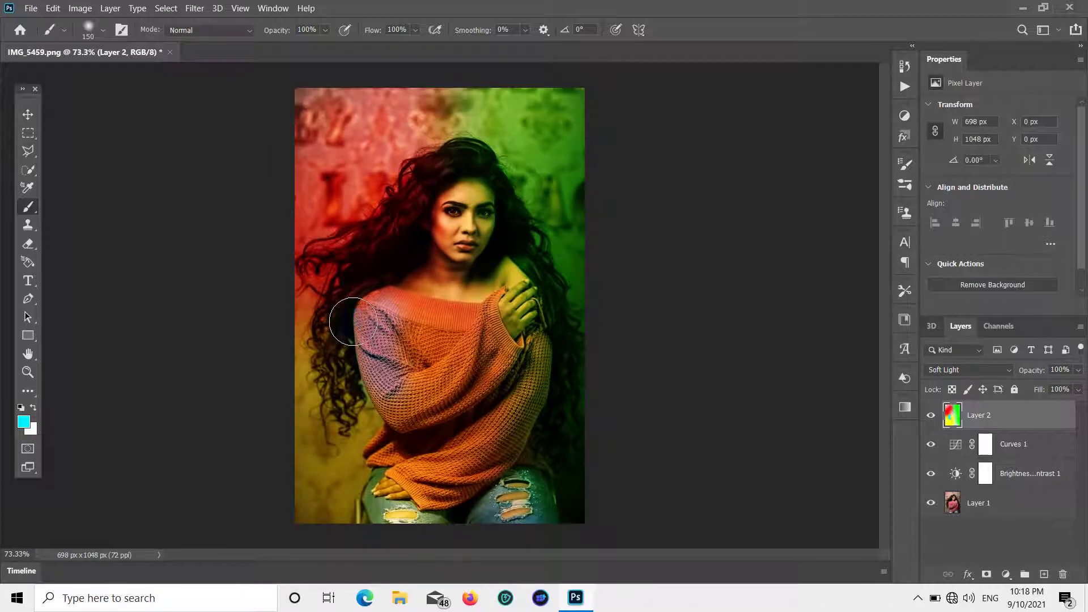
mouse_move(362, 377)
left_mouse_down()
mouse_move(386, 421)
mouse_move(381, 447)
left_mouse_up()
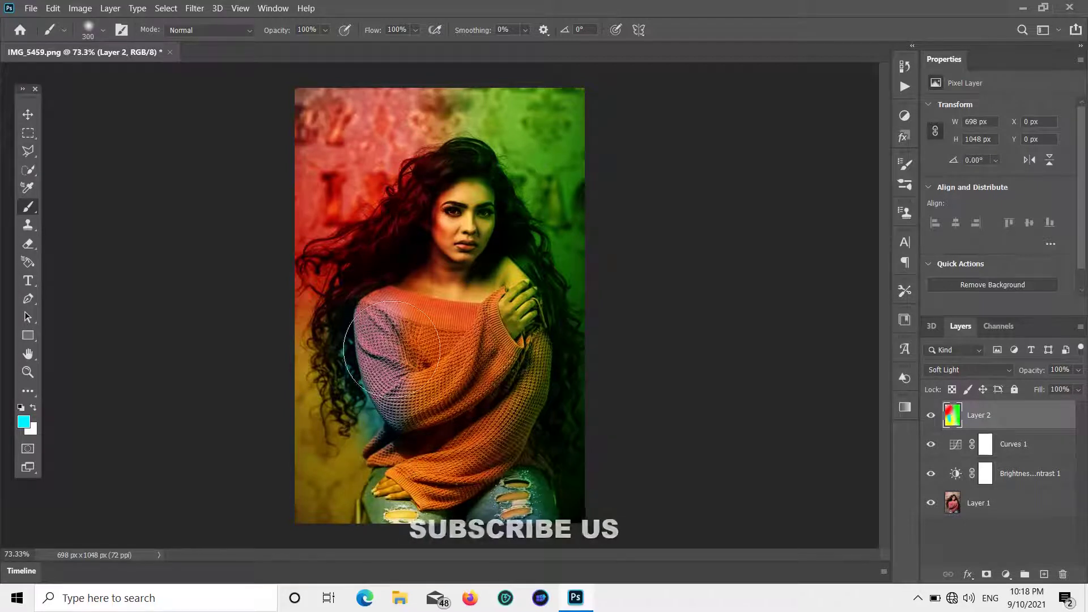
mouse_move(312, 357)
left_mouse_down()
mouse_move(312, 371)
mouse_move(304, 365)
mouse_move(316, 377)
mouse_move(287, 425)
mouse_move(345, 392)
mouse_move(326, 352)
mouse_move(357, 340)
mouse_move(371, 397)
mouse_move(228, 457)
mouse_move(311, 377)
mouse_move(316, 352)
mouse_move(360, 342)
mouse_move(321, 499)
mouse_move(352, 450)
mouse_move(374, 487)
left_mouse_up()
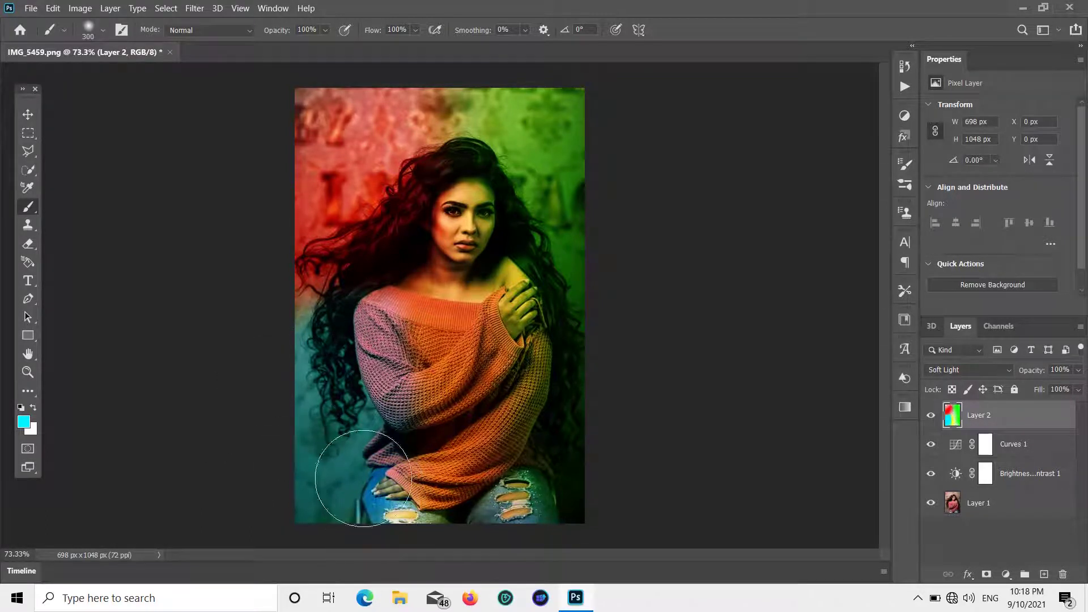
mouse_move(399, 338)
left_mouse_down()
mouse_move(402, 397)
mouse_move(340, 462)
mouse_move(409, 443)
left_mouse_up()
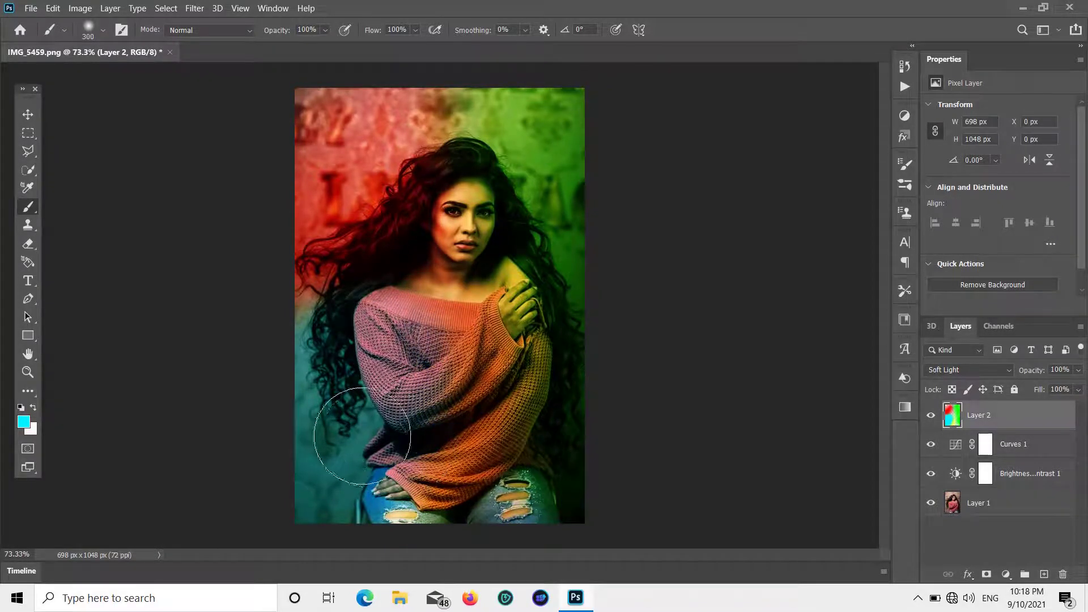
key("ctrl+z")
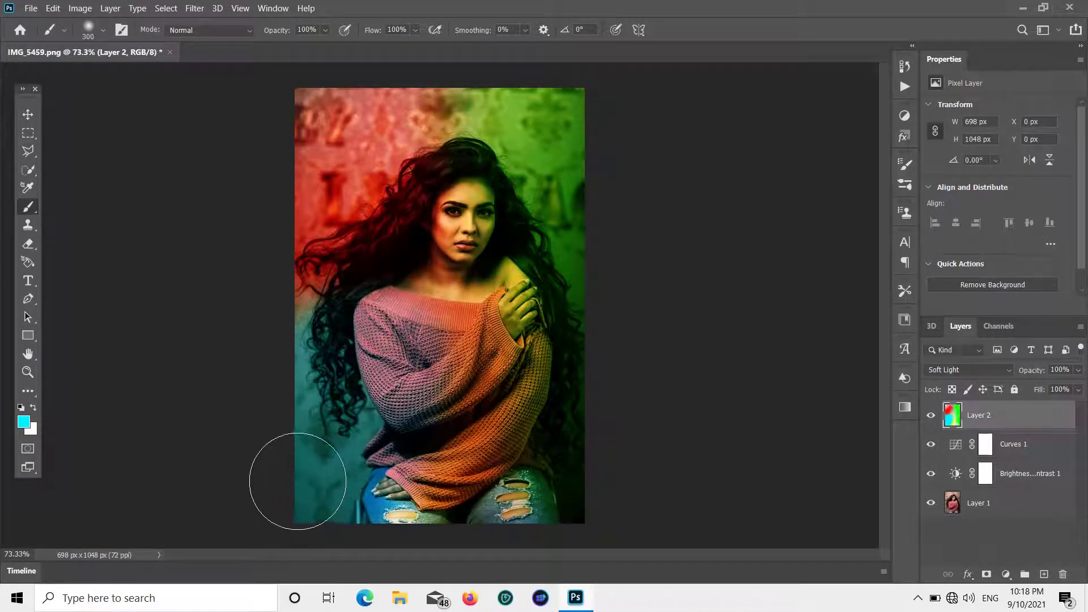
- Set the foreground to yellow f6ff00 and brush it over the mid-sweater and lower-right jeans
key("i")
left_click(24, 422)
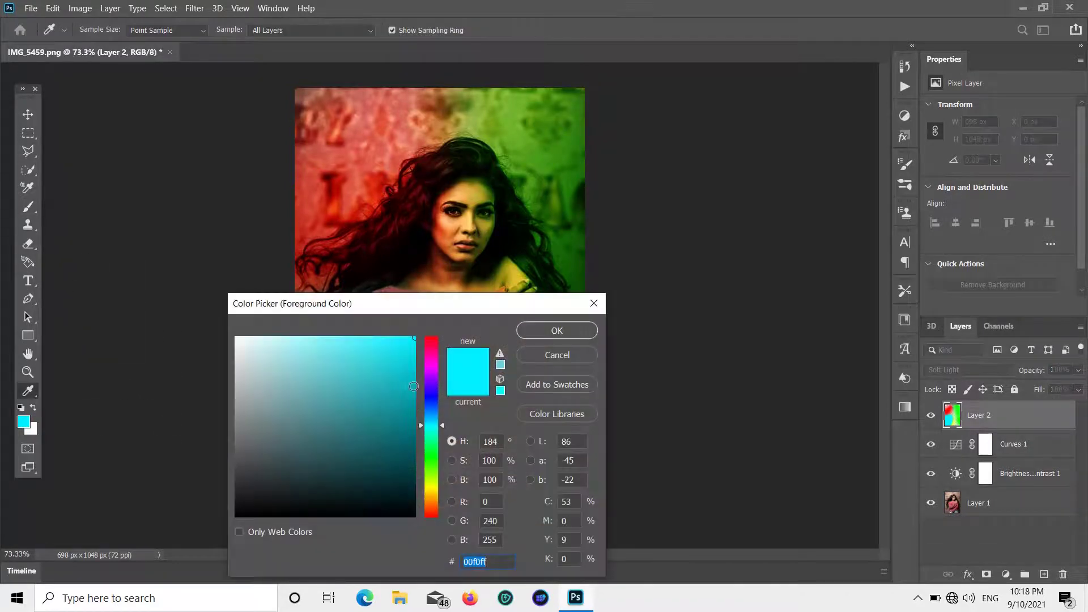
left_click_drag(431, 447, 431, 485)
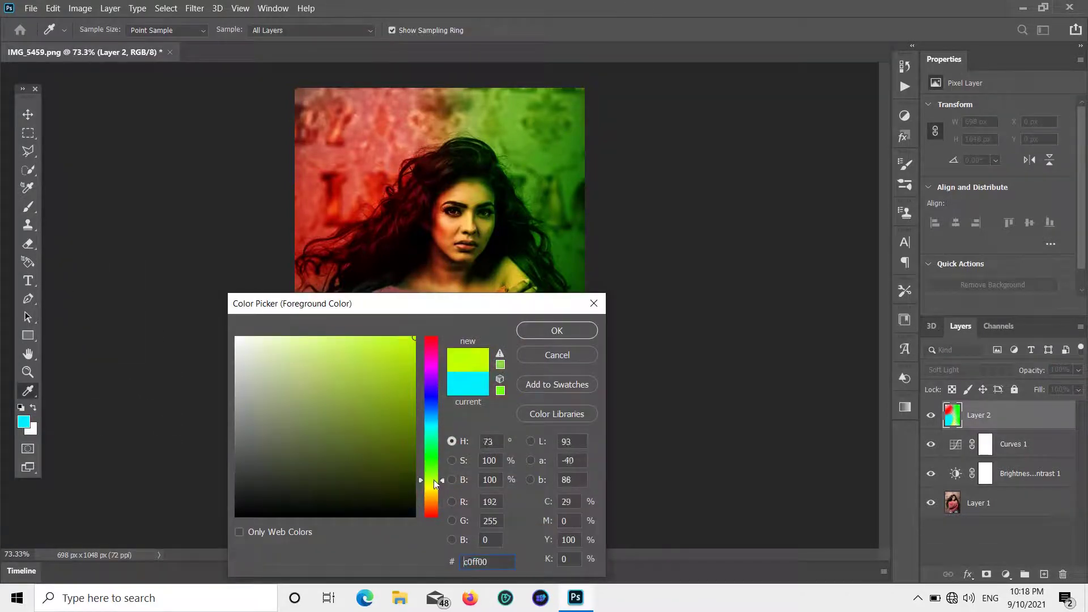
left_click(557, 331)
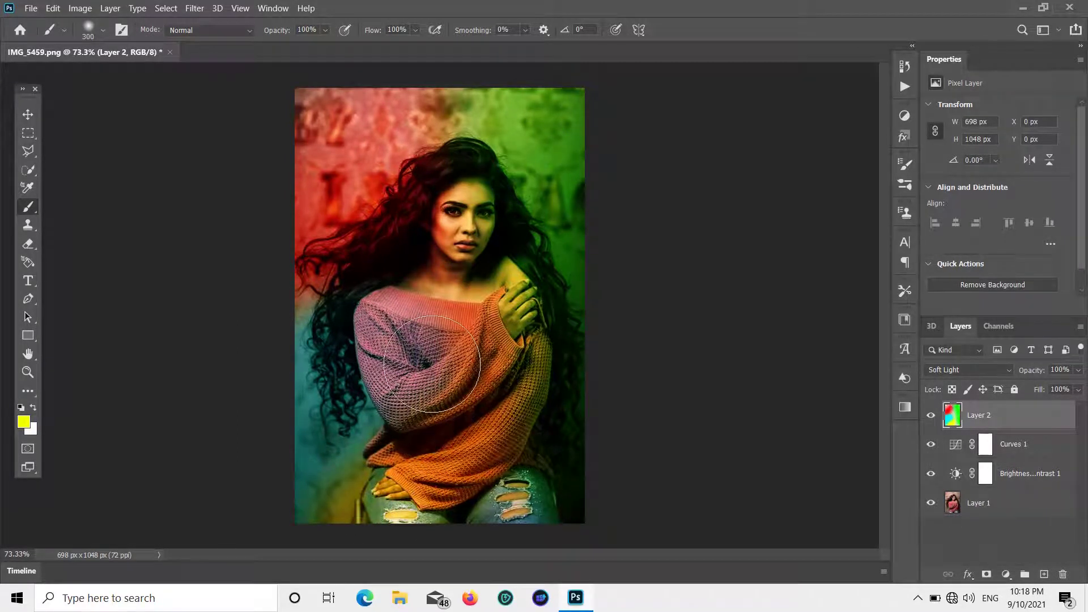
mouse_move(452, 465)
left_mouse_down()
mouse_move(468, 377)
mouse_move(408, 504)
left_mouse_up()
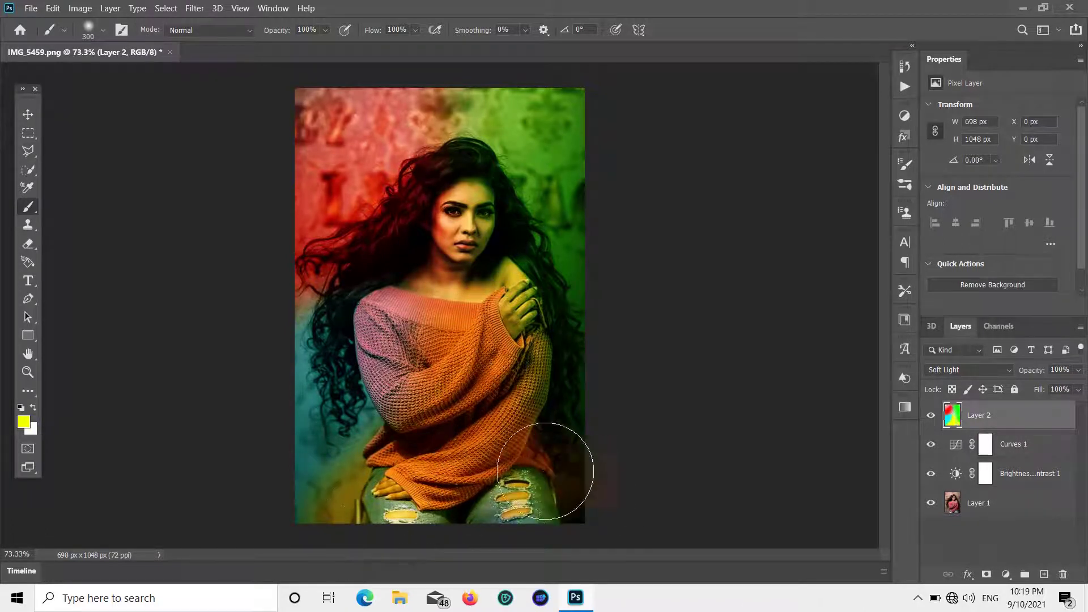
left_click_drag(561, 487, 486, 523)
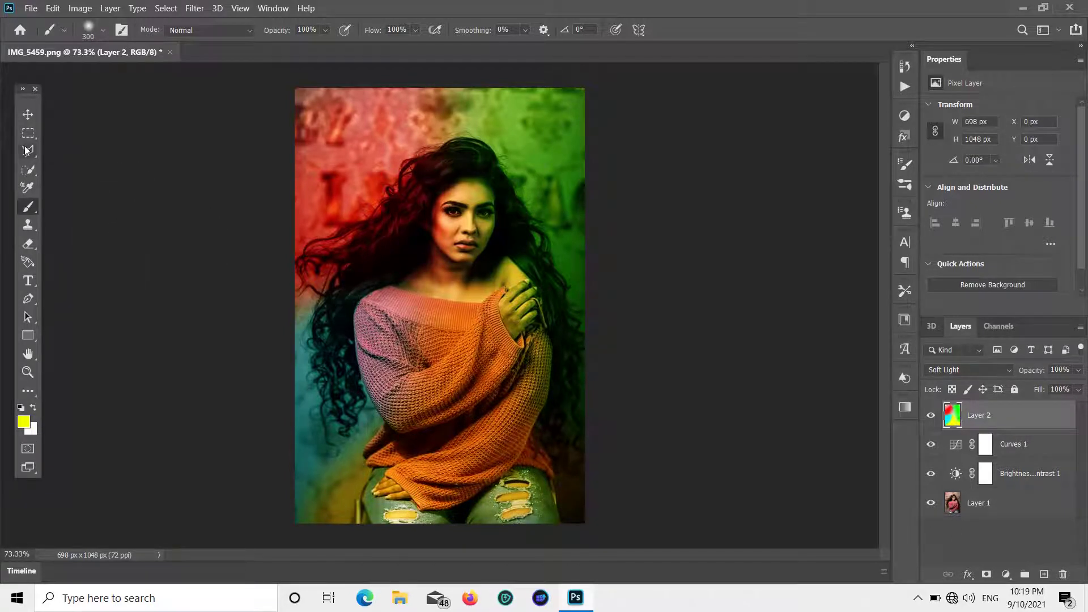
- Add a new Layer 3 above Layer 2 with Soft Light blending
left_click(28, 116)
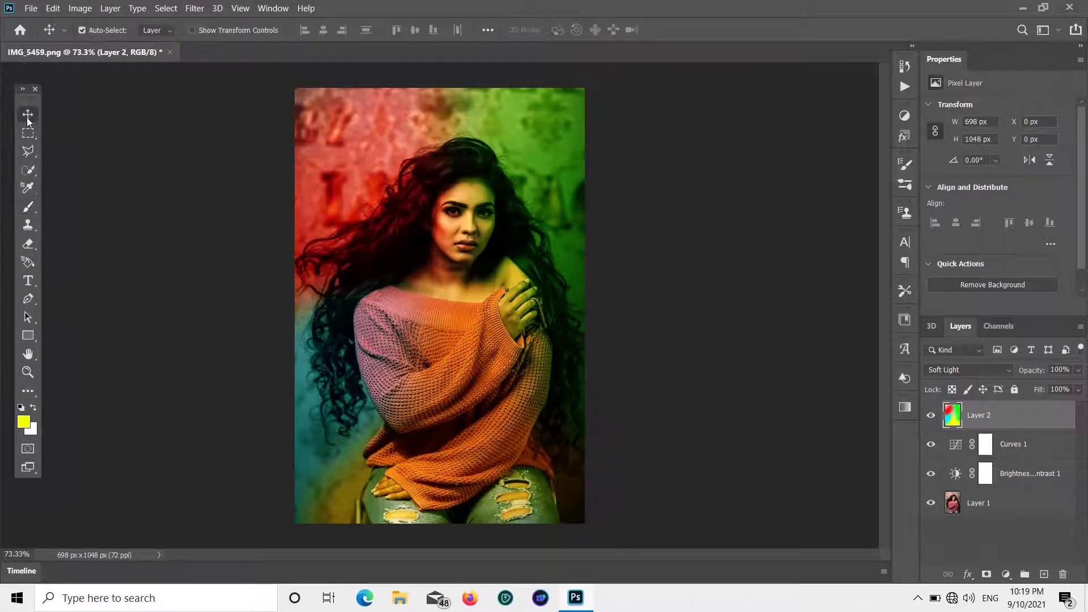
left_click(1045, 575)
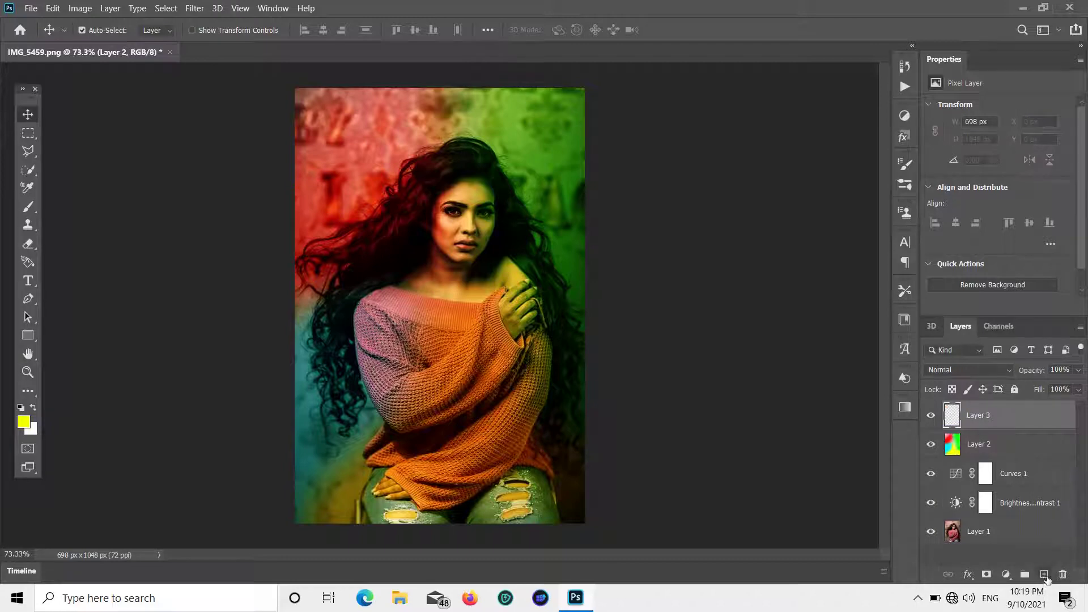
left_click(1009, 371)
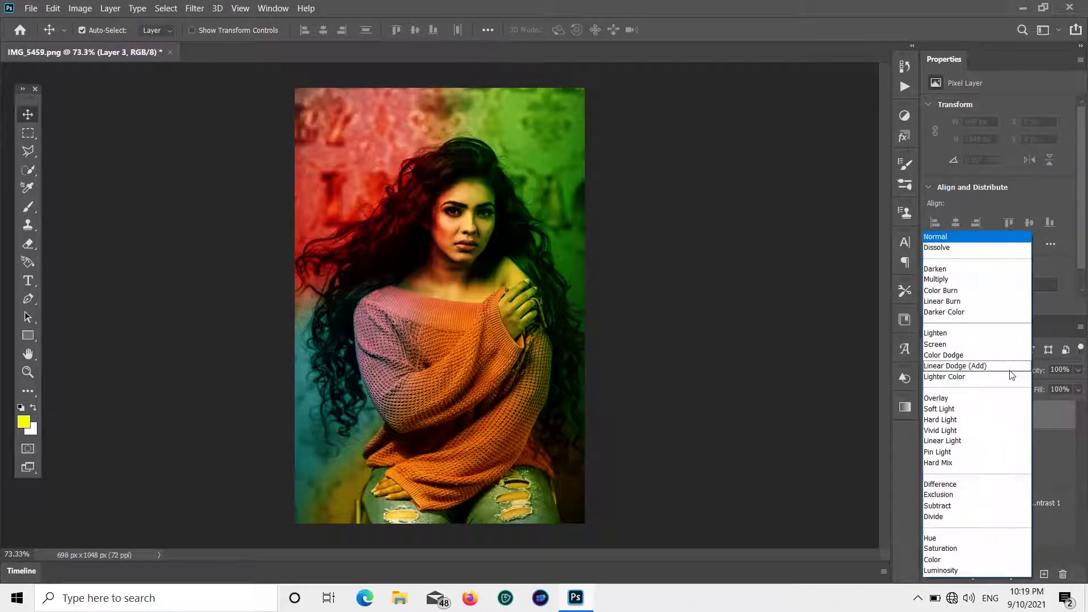
left_click(975, 411)
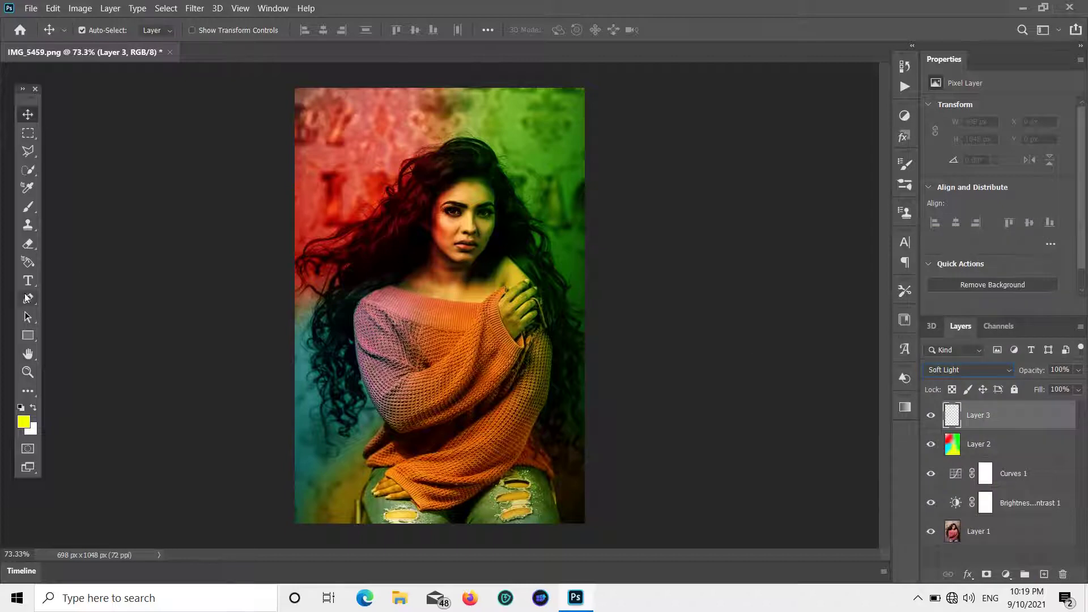
- Pick the Ellipse tool and zoom to about 337% on the eyes
right_click(27, 335)
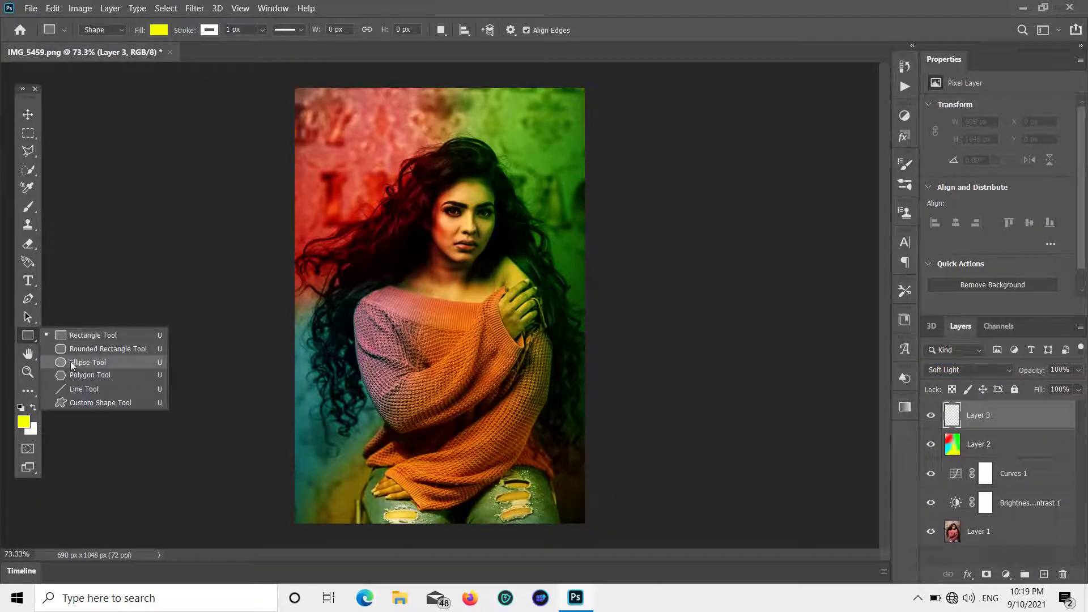
left_click(70, 362)
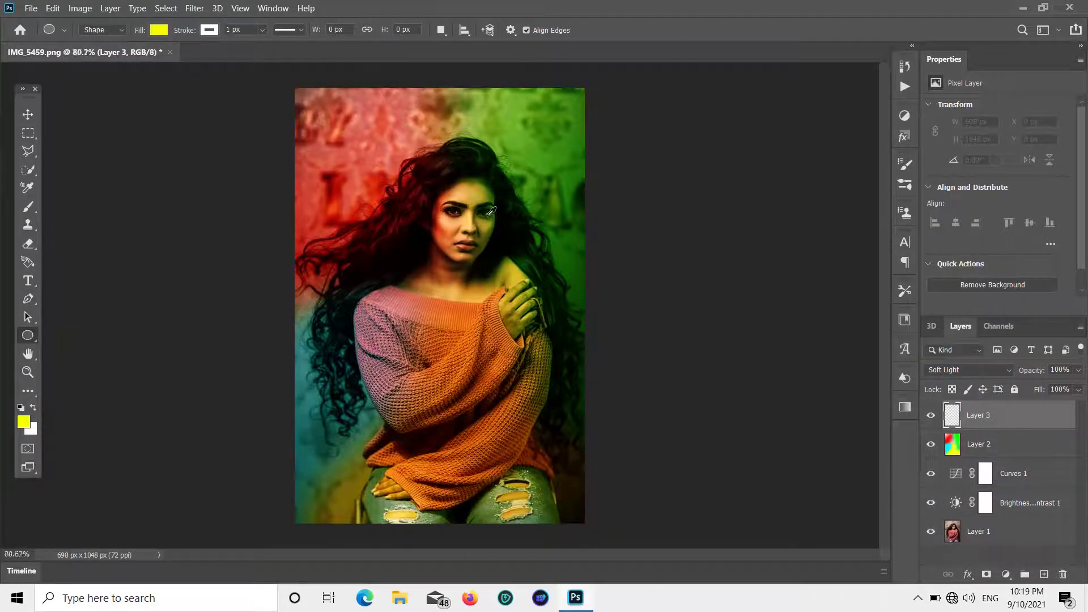
scroll(457, 215, "up", 2)
scroll(471, 207, "up", 2)
scroll(488, 200, "up", 2)
scroll(491, 198, "up", 1)
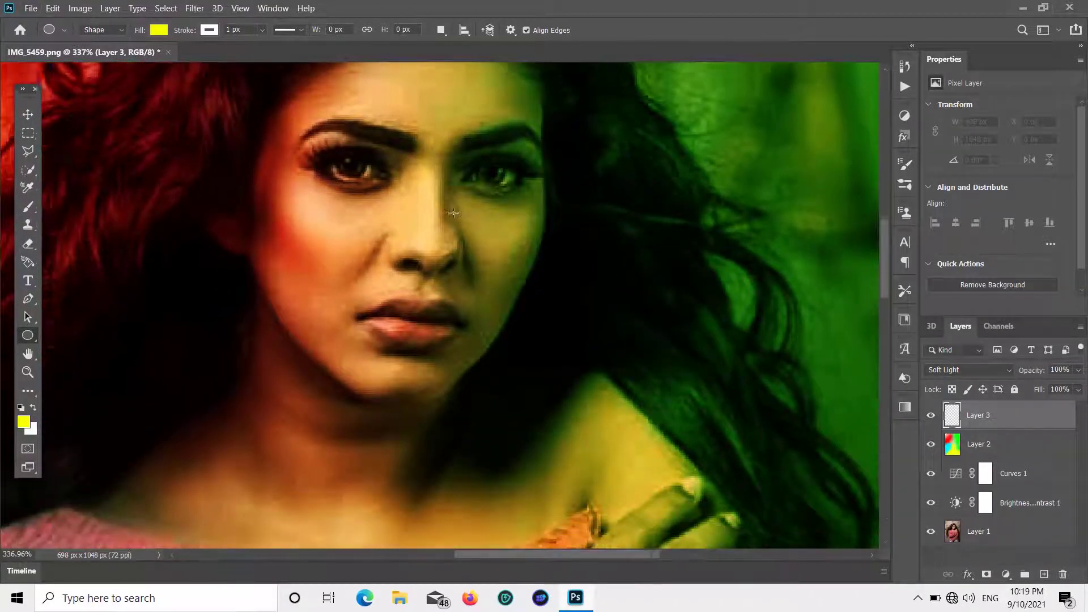
left_click_drag(482, 198, 454, 213)
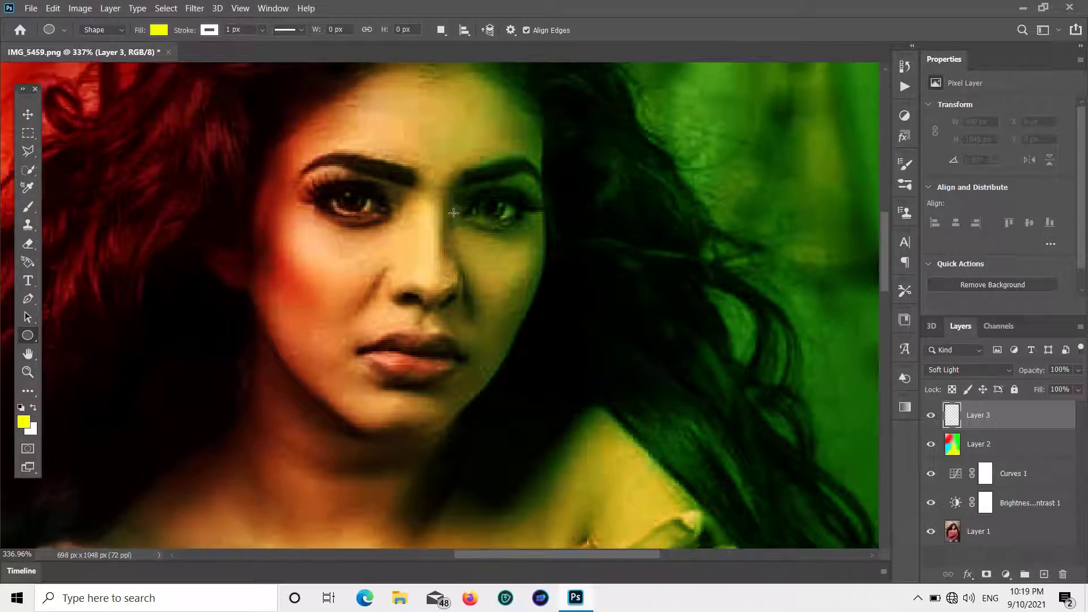
scroll(453, 213, "up", 1)
- Draw an ellipse over the left eye and set its fill to red
left_click_drag(338, 206, 364, 216)
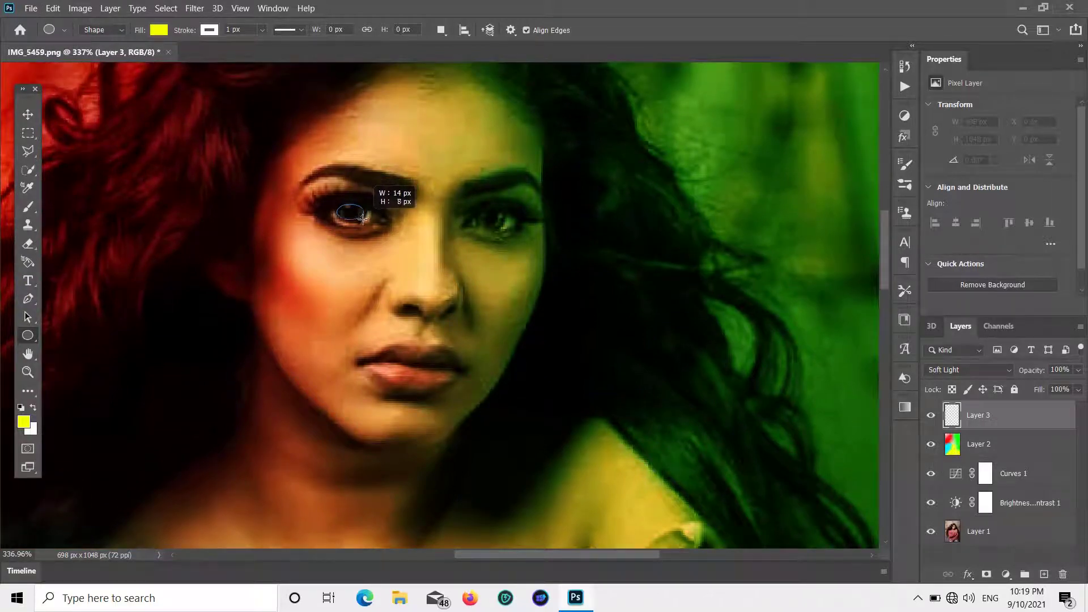
left_click_drag(363, 216, 365, 223)
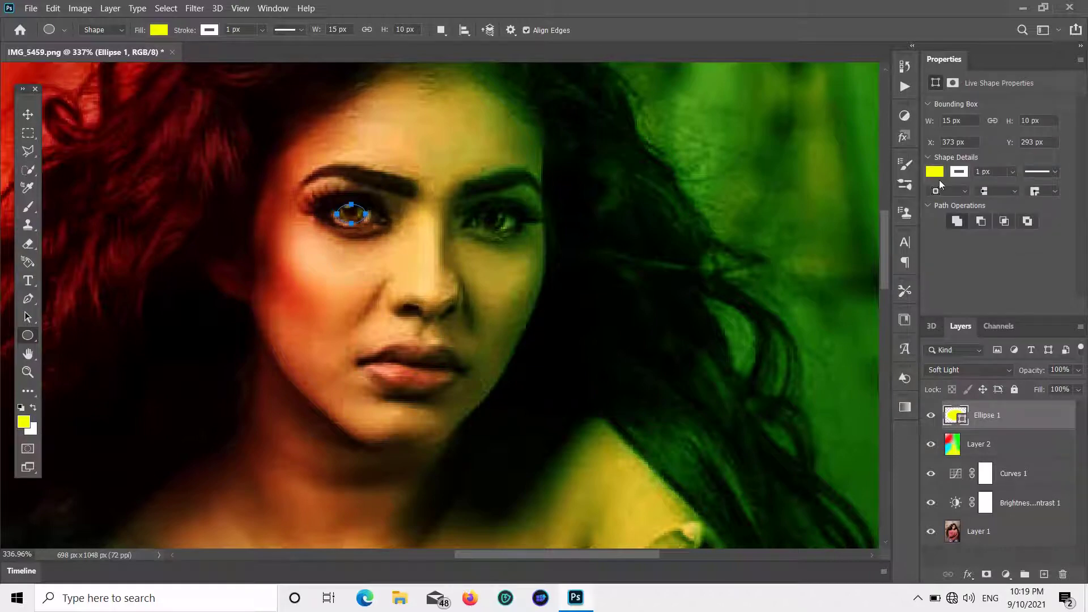
left_click(935, 172)
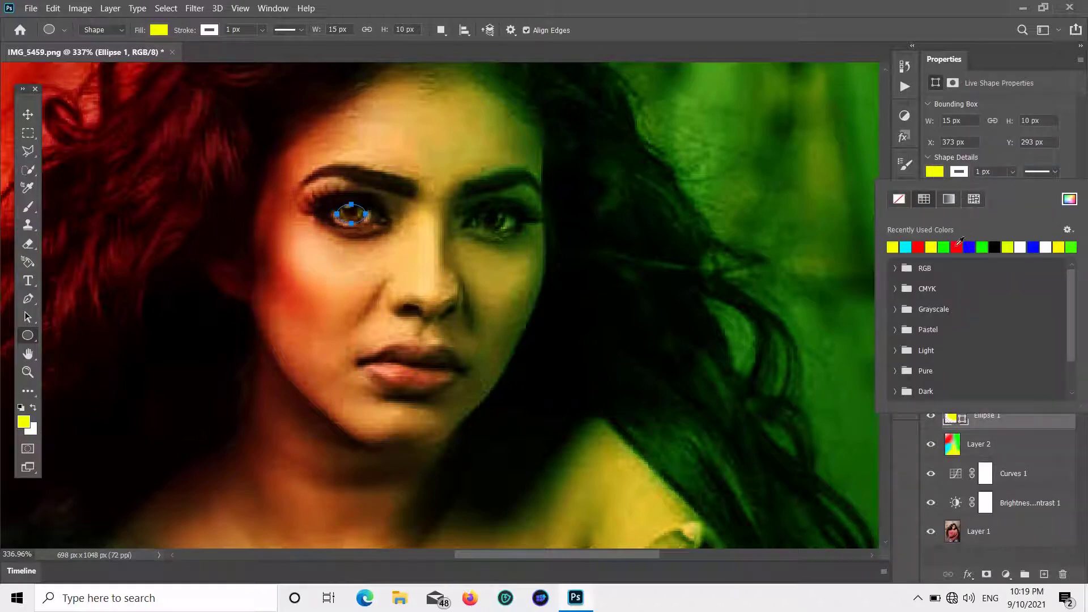
left_click(962, 248)
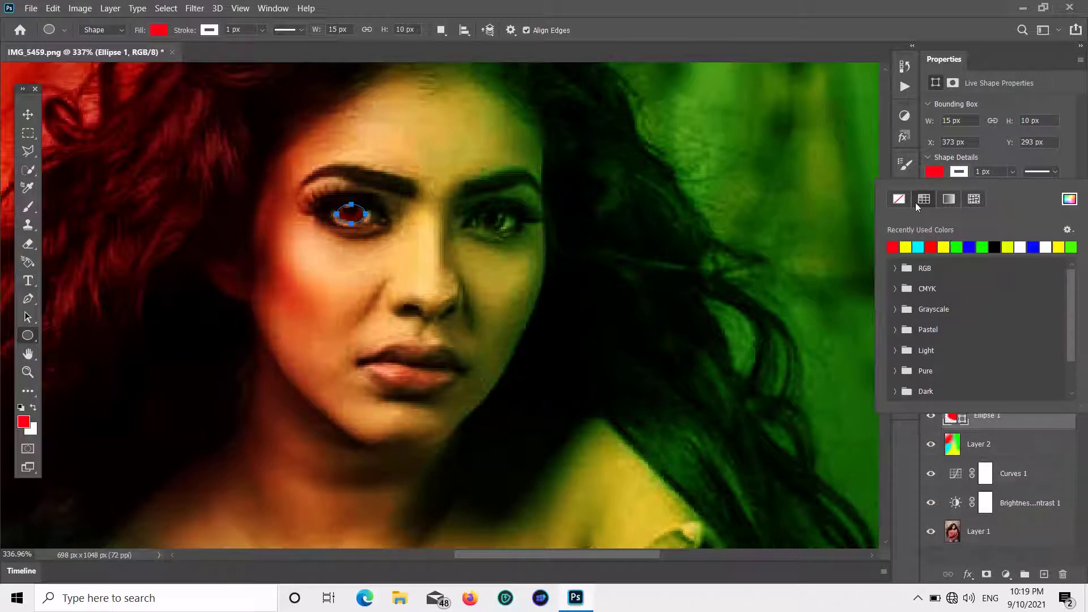
left_click(28, 114)
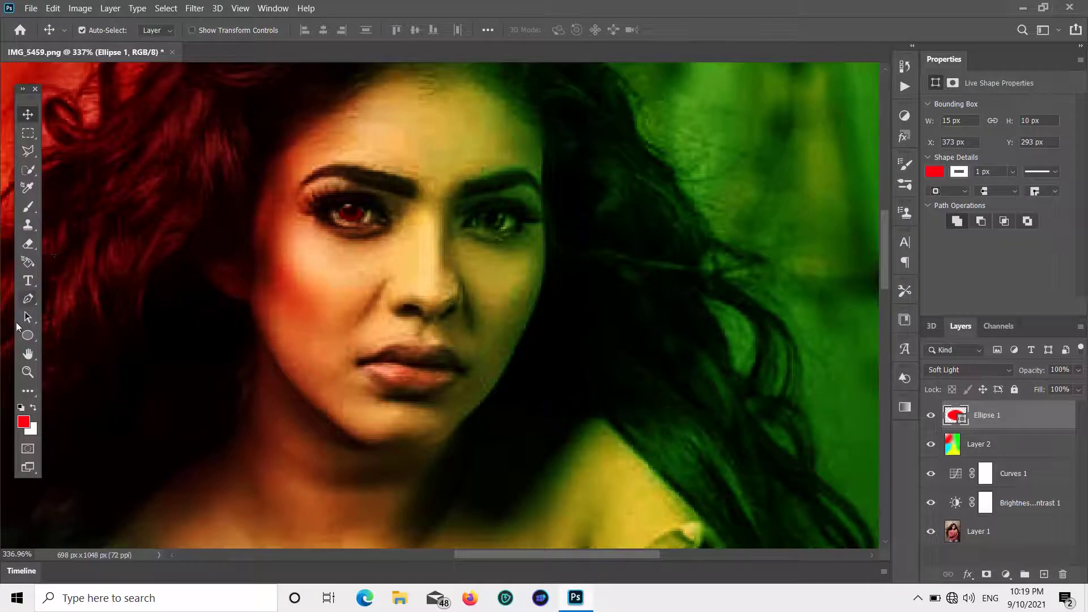
left_click(27, 335)
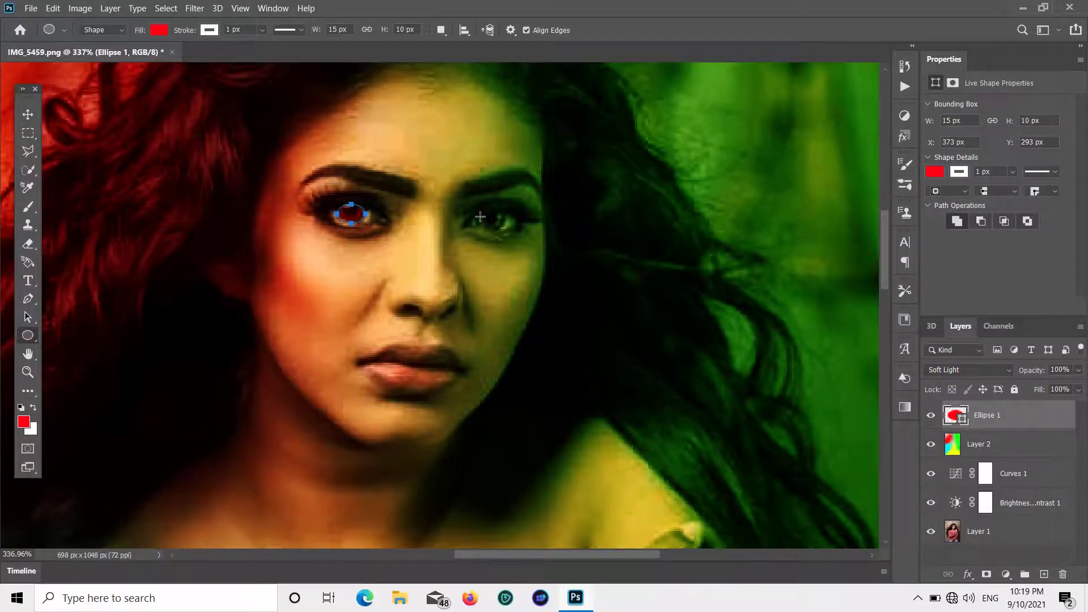
- Draw an ellipse over the right eye and fill it green
left_click_drag(478, 214, 503, 225)
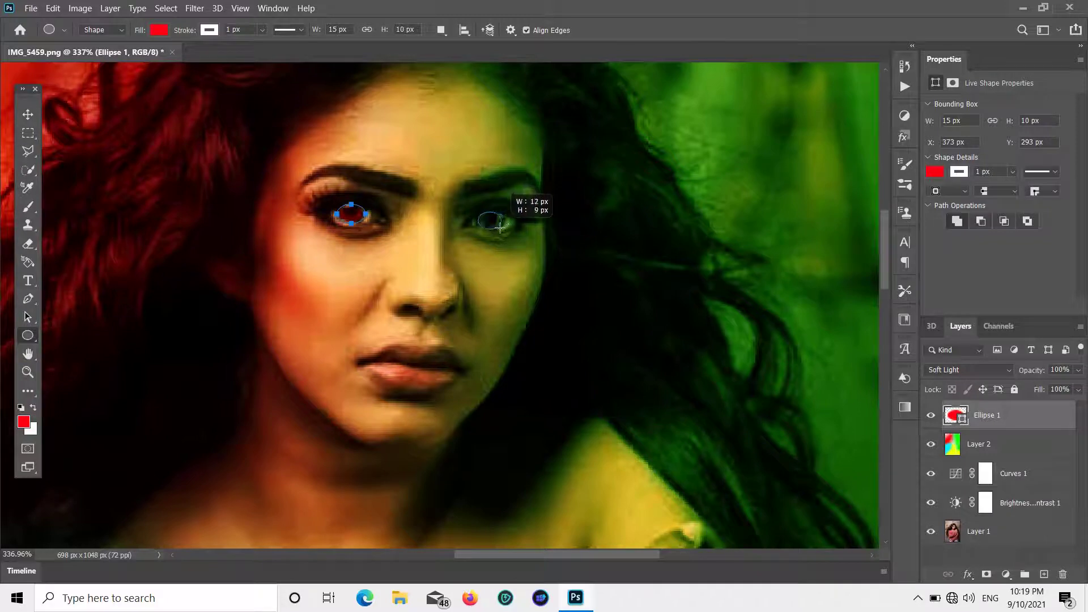
left_click_drag(504, 225, 504, 226)
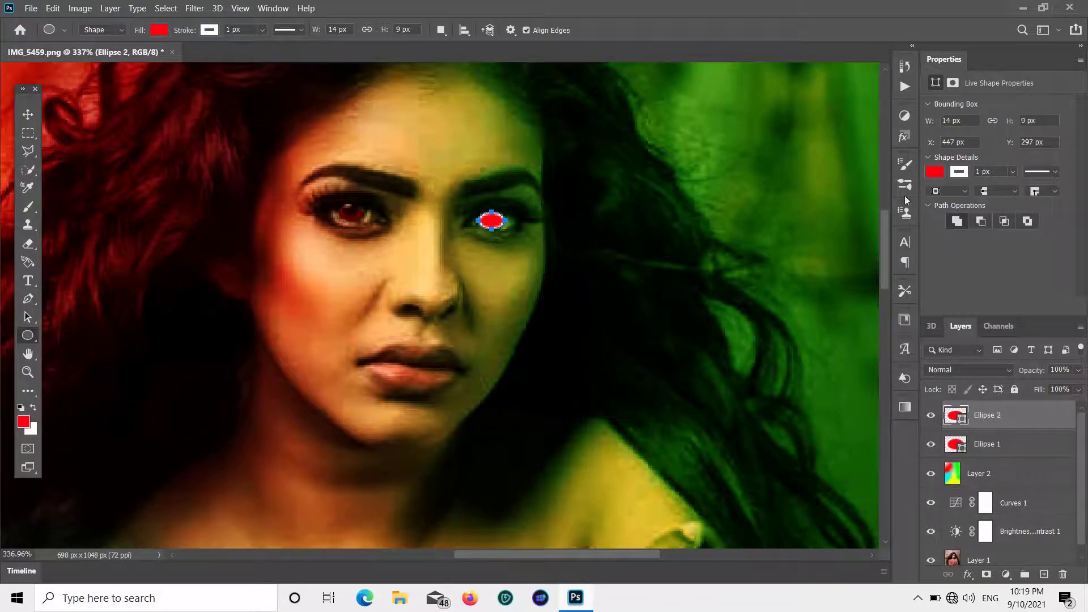
left_click(936, 172)
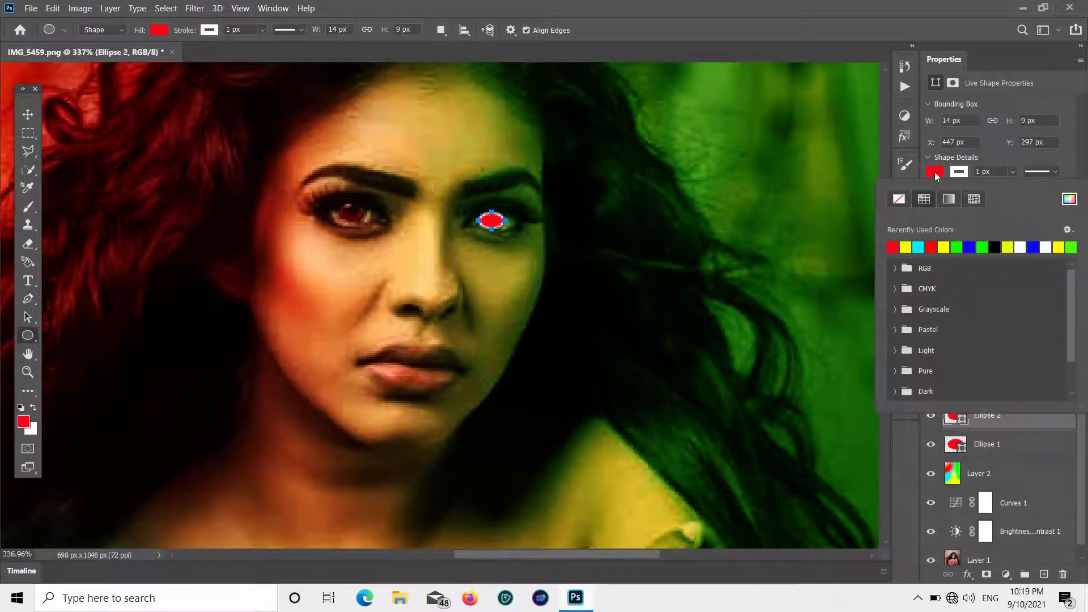
left_click(958, 246)
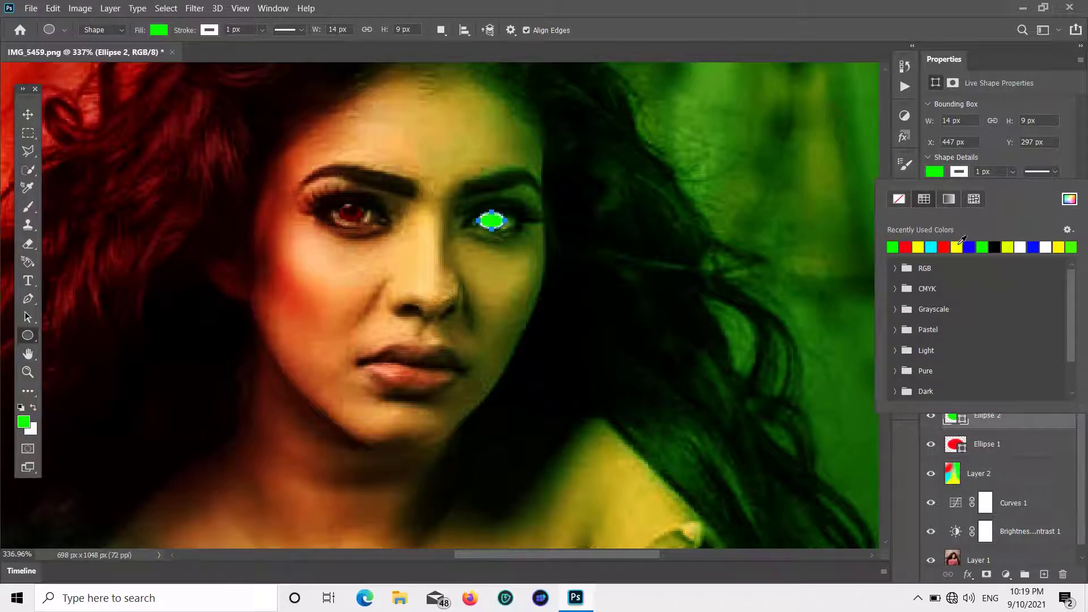
- Remove the green ellipse's stroke and set Ellipse 2 to Soft Light blending
left_click(965, 171)
left_click(986, 172)
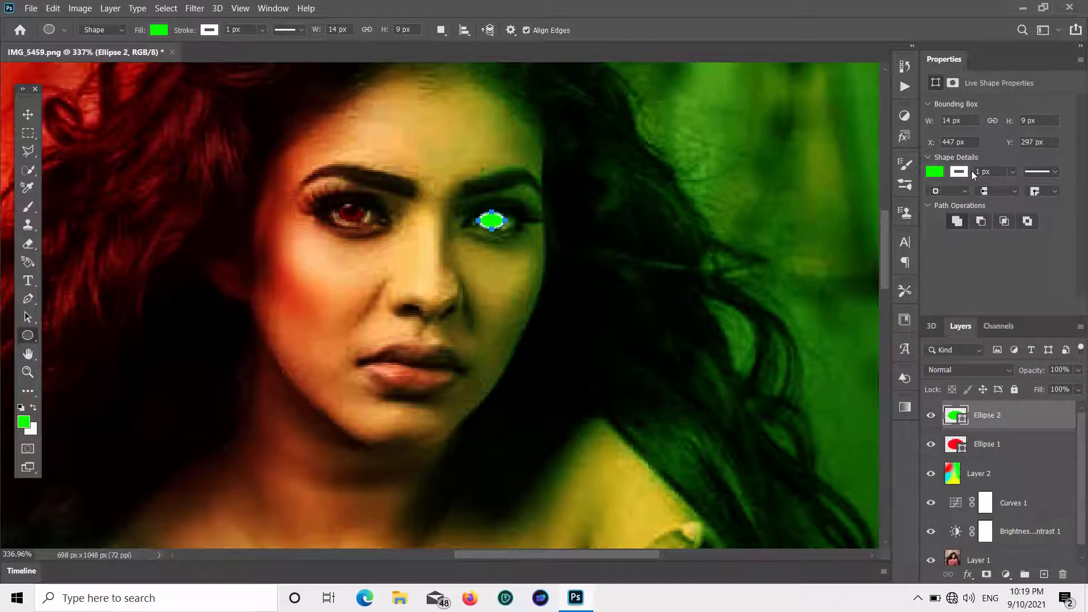
left_click(960, 170)
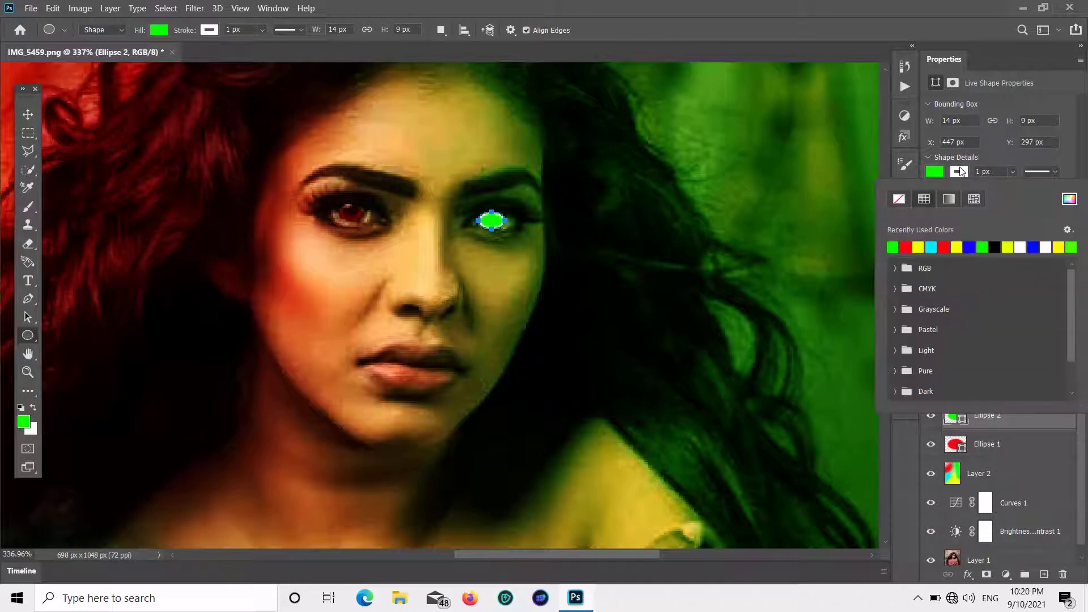
left_click(944, 171)
left_click(958, 172)
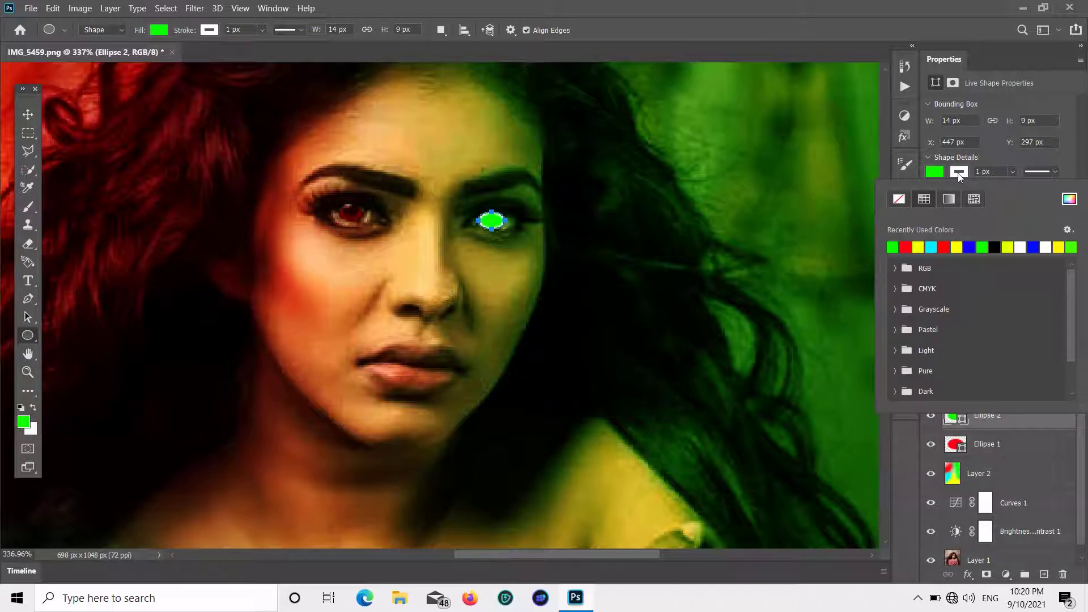
left_click(902, 201)
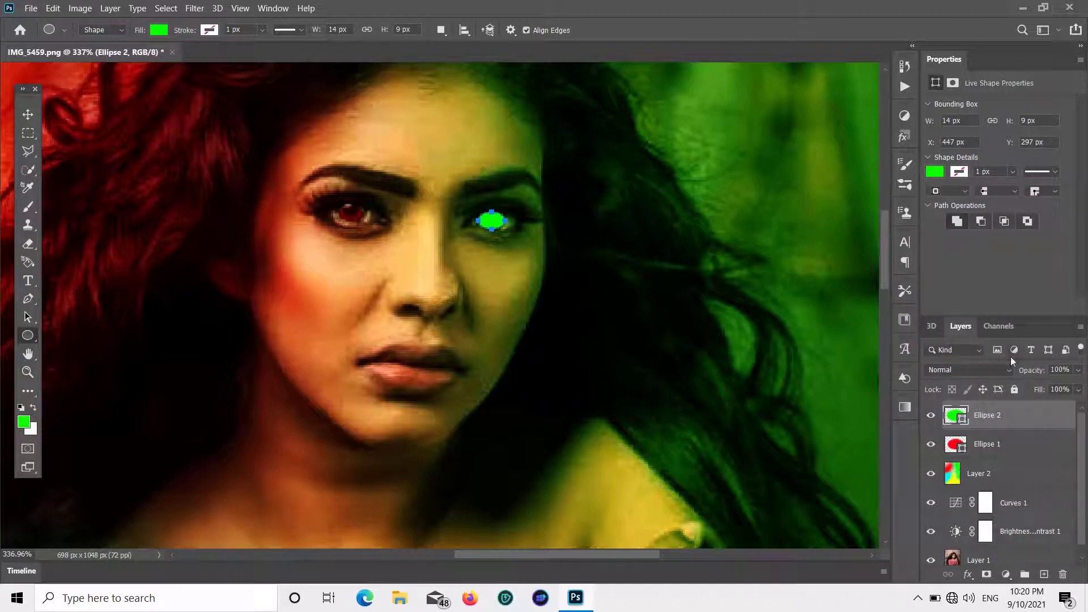
left_click(998, 371)
left_click(967, 407)
left_click(30, 115)
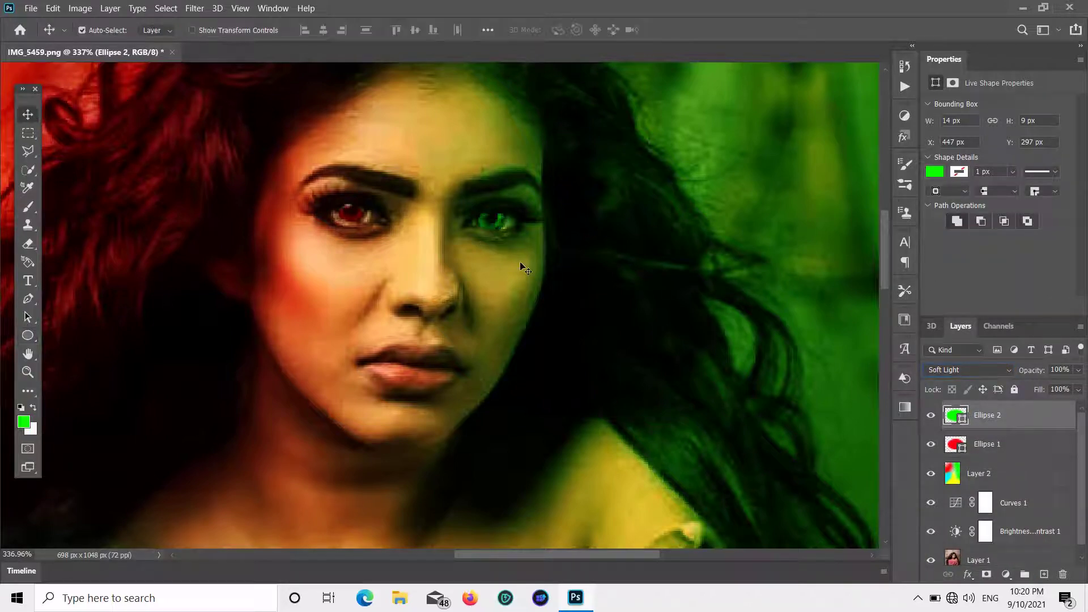
- Add Layer 3 above Ellipse 2 in Soft Light mode and pick white as foreground
scroll(529, 265, "down", 1)
scroll(529, 264, "down", 2)
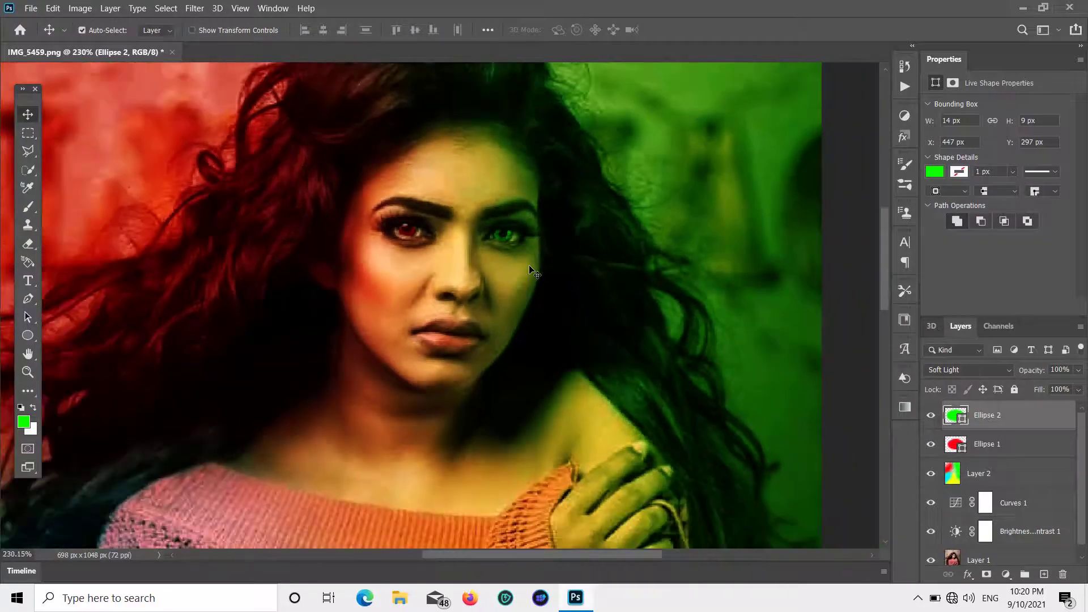
scroll(529, 265, "down", 1)
scroll(529, 265, "down", 1)
scroll(529, 265, "up", 1)
scroll(529, 265, "up", 1)
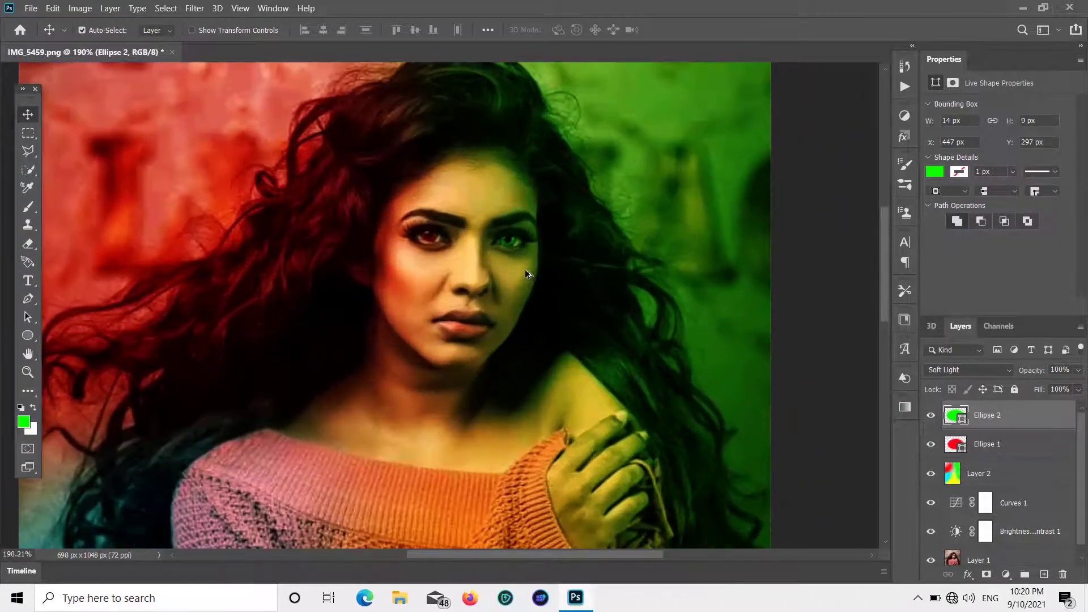
scroll(525, 270, "up", 2)
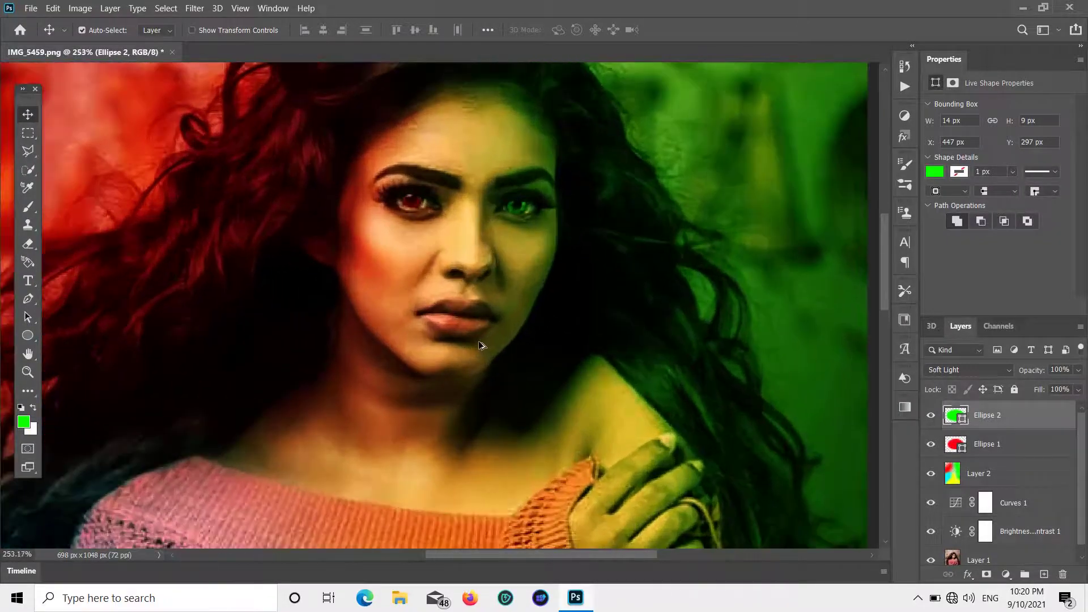
left_click(1045, 574)
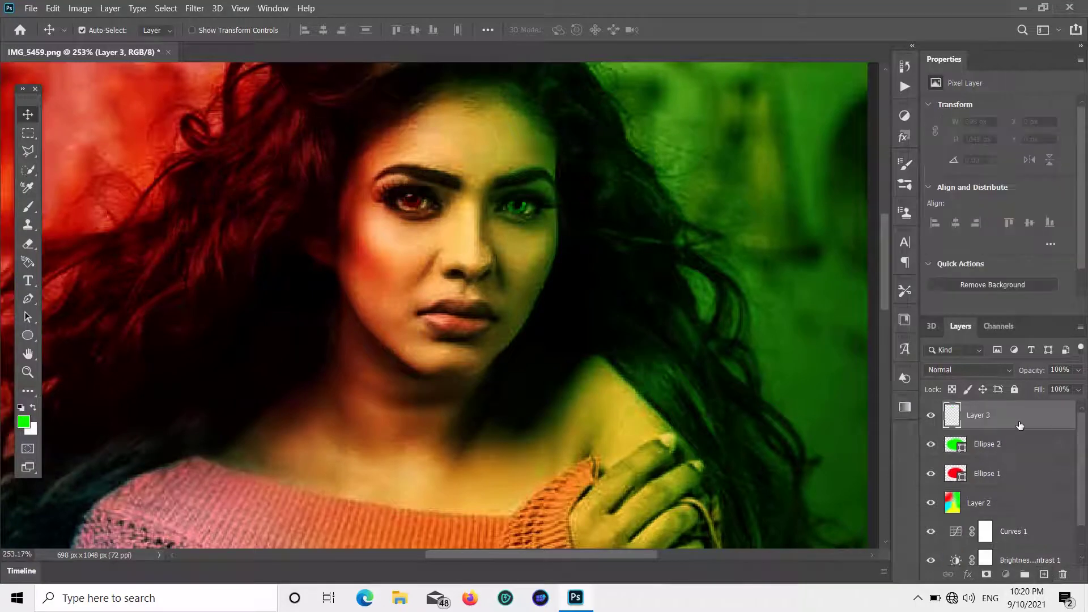
left_click(1009, 372)
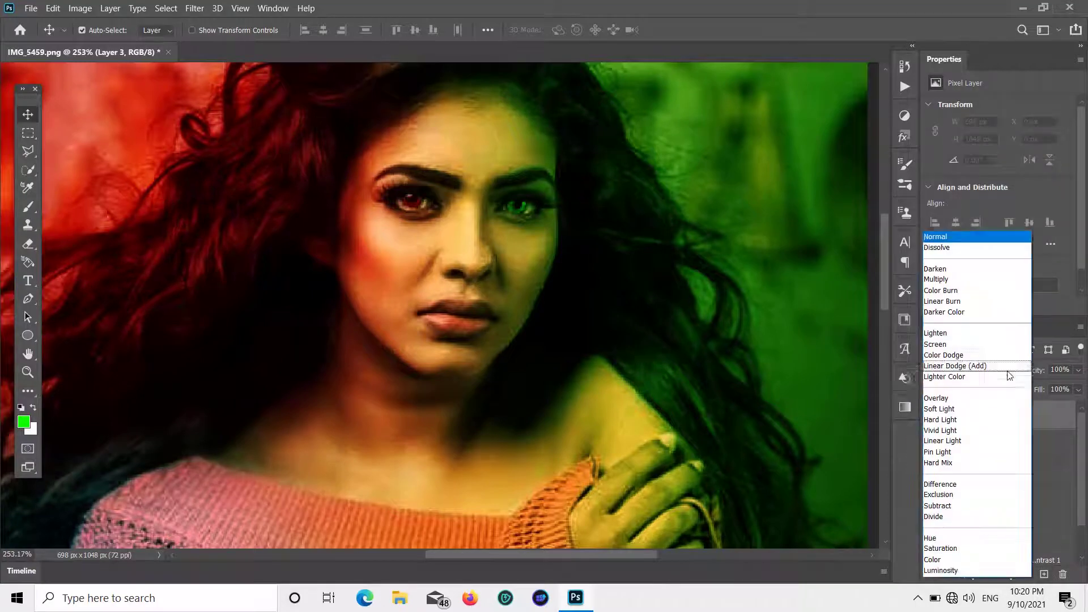
left_click(992, 408)
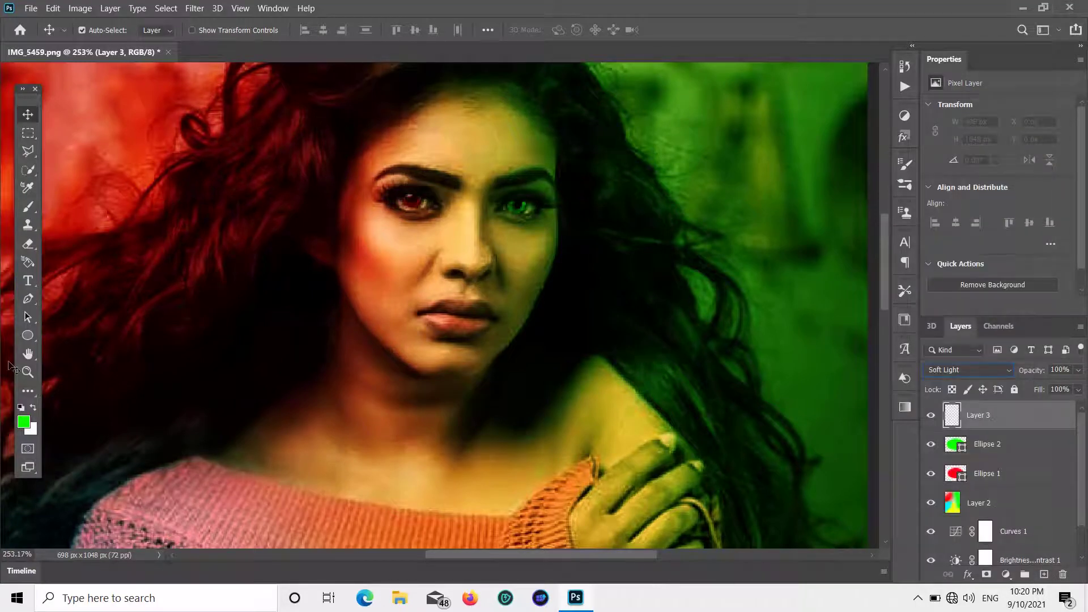
left_click(25, 422)
left_click_drag(264, 361, 200, 327)
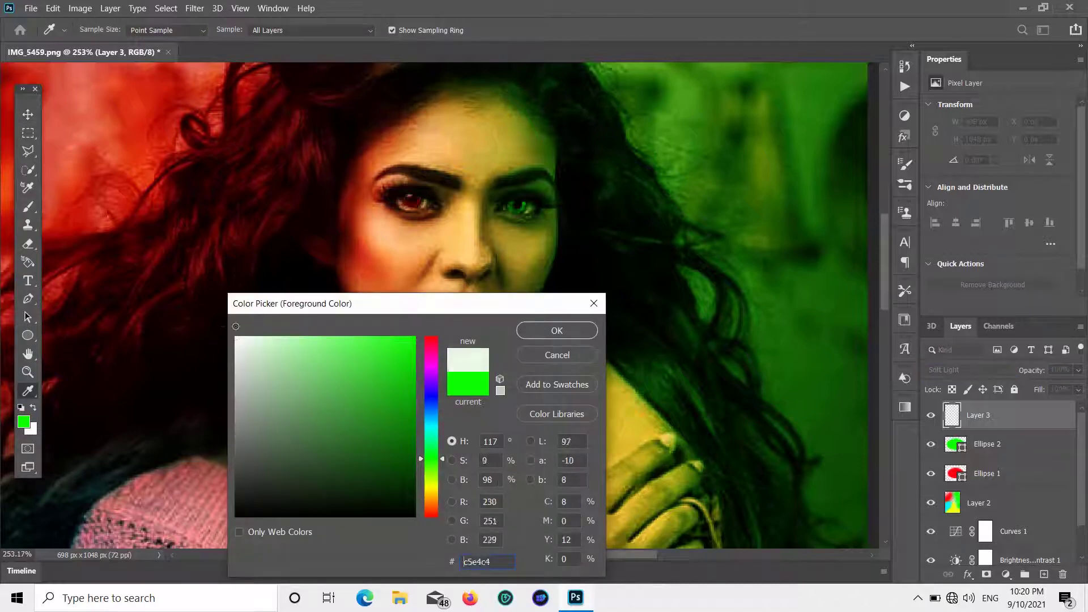
- Confirm white, drop Layer 3 to 45% opacity, and ready a small Soft Round 30 px brush
left_click(530, 330)
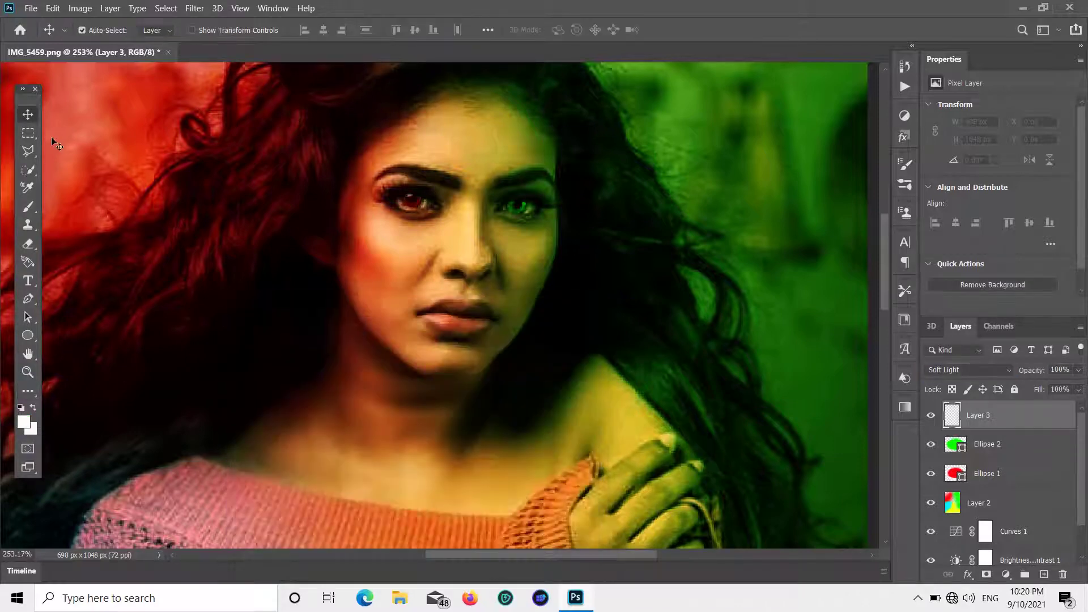
left_click(29, 208)
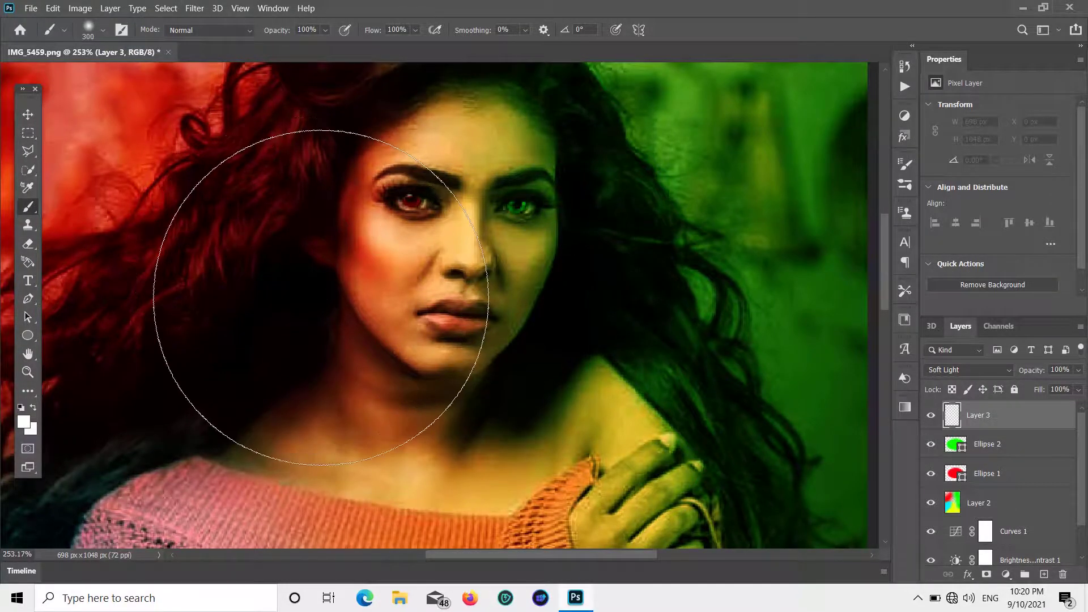
key("bracketleft")
key("bracketleft")
key("bracketleft")
key("bracketleft")
key("bracketleft")
key("bracketleft")
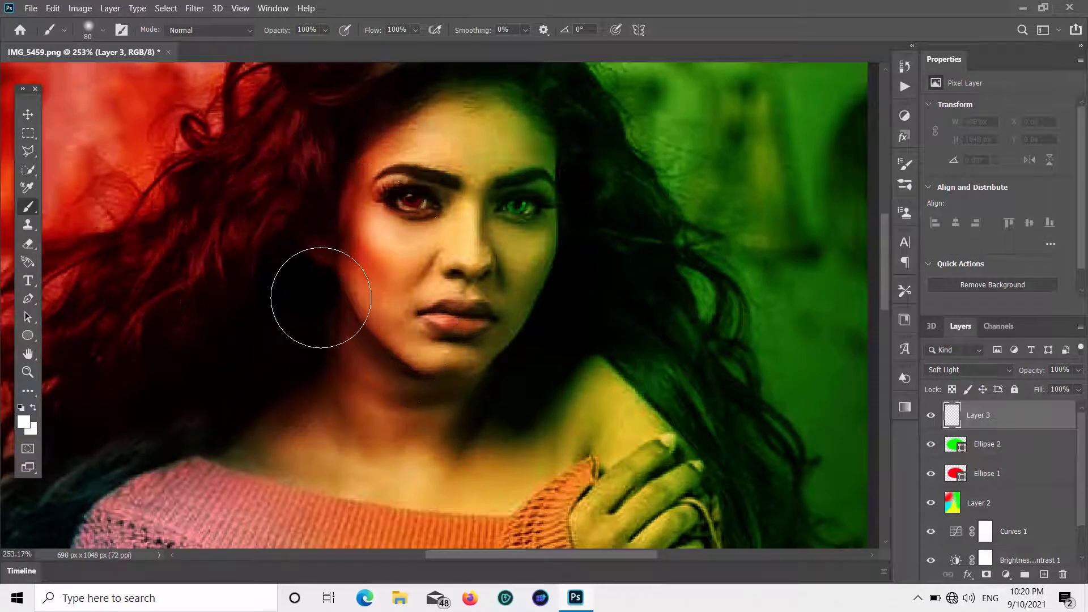
key("bracketleft")
key("bracketleft")
key("bracketleft")
key("bracketleft")
key("bracketleft")
left_click(1077, 369)
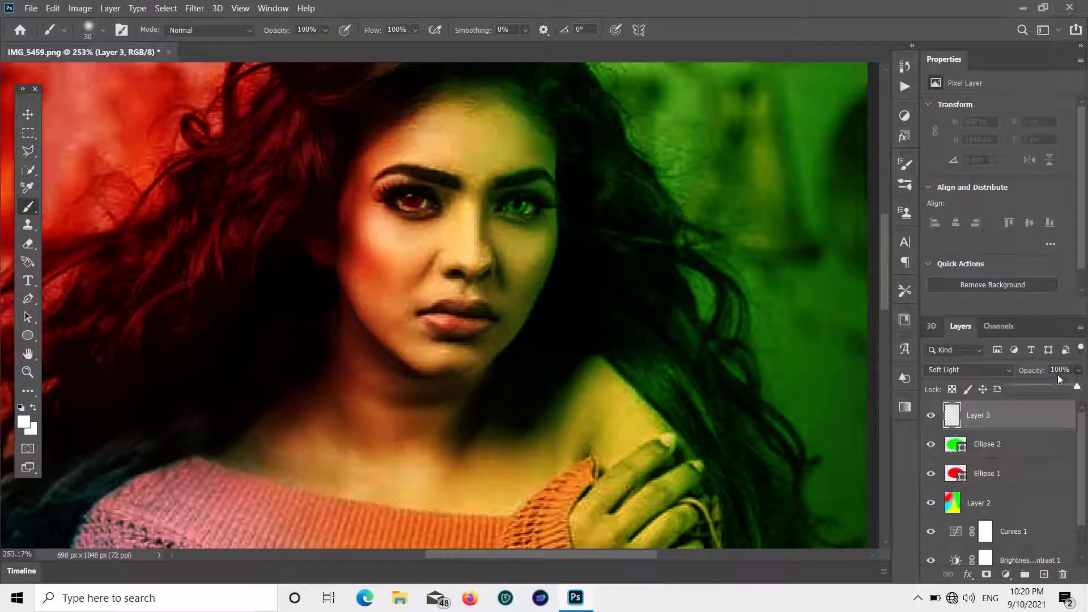
left_click(103, 34)
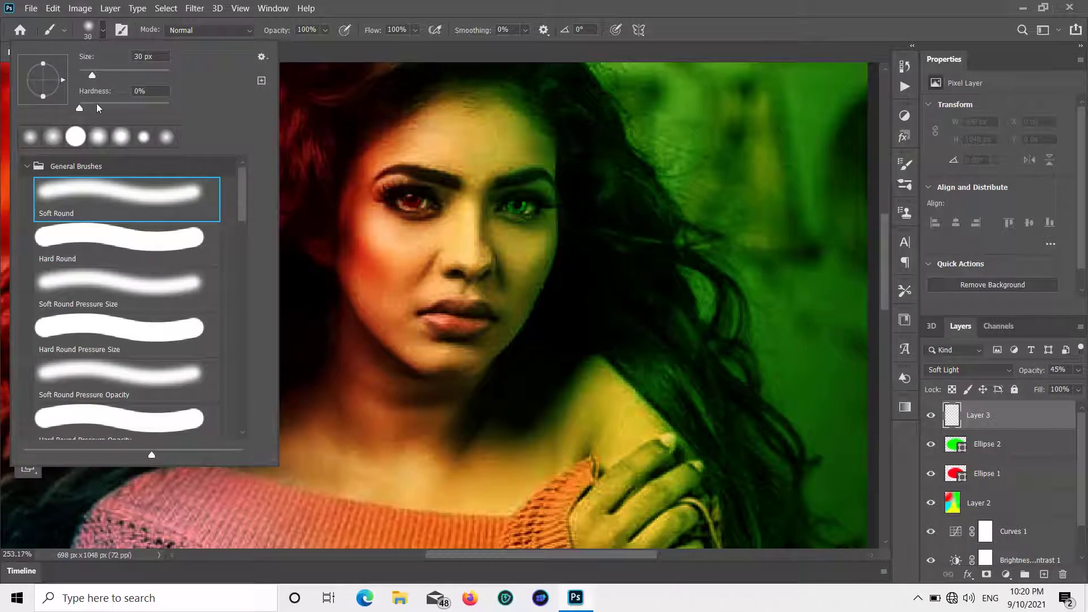
left_click(104, 37)
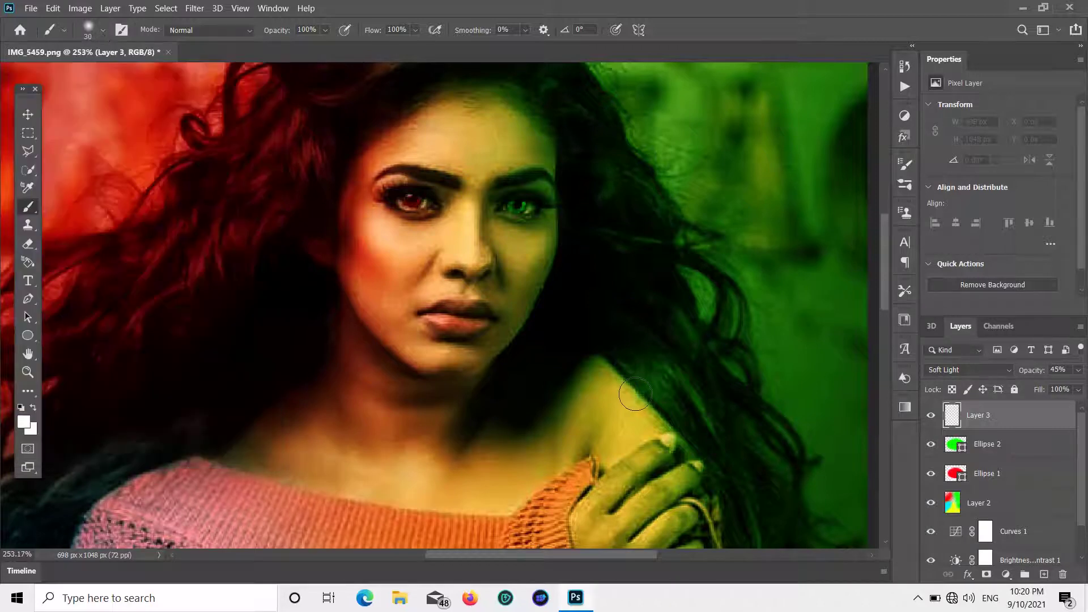
- Repaint the left cheek white from eye toward mouth with Layer 3 at 66% opacity
left_click_drag(366, 237, 399, 284)
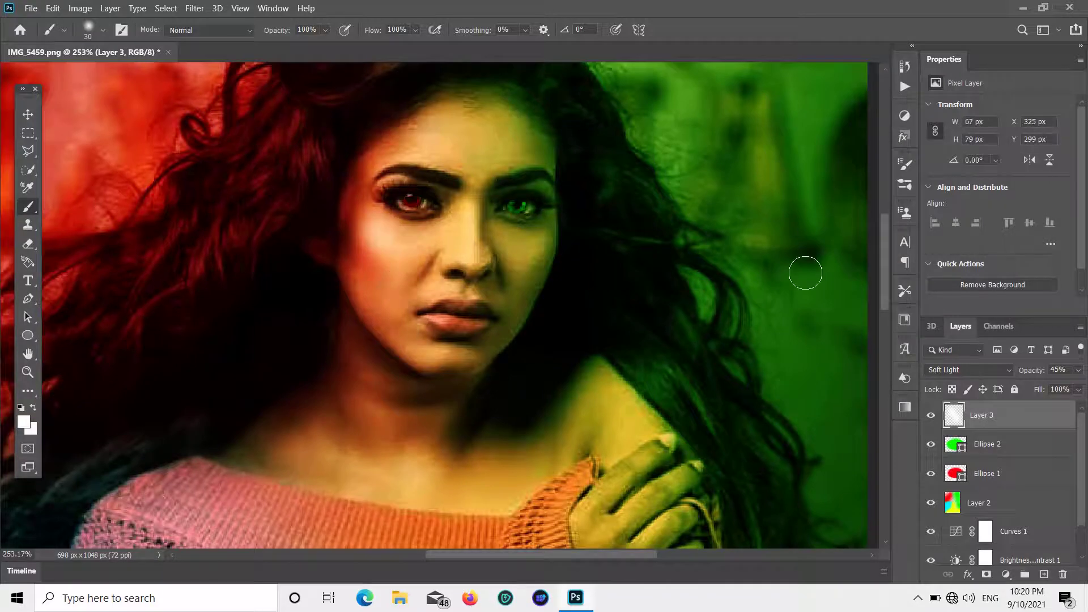
key("ctrl+z")
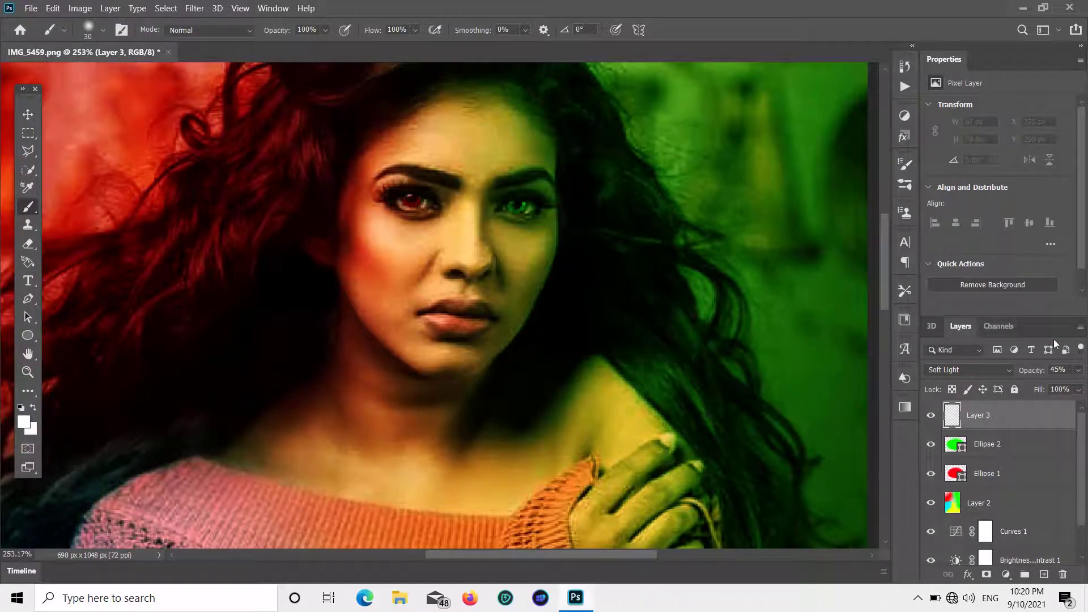
left_click(1077, 371)
left_click_drag(1049, 386, 1056, 386)
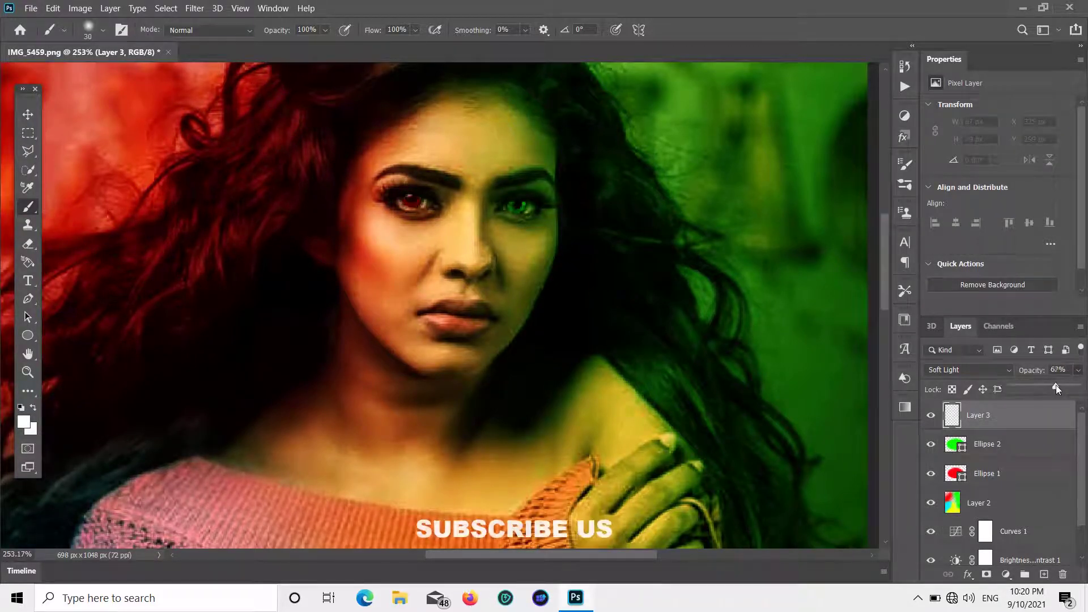
left_click_drag(365, 243, 397, 286)
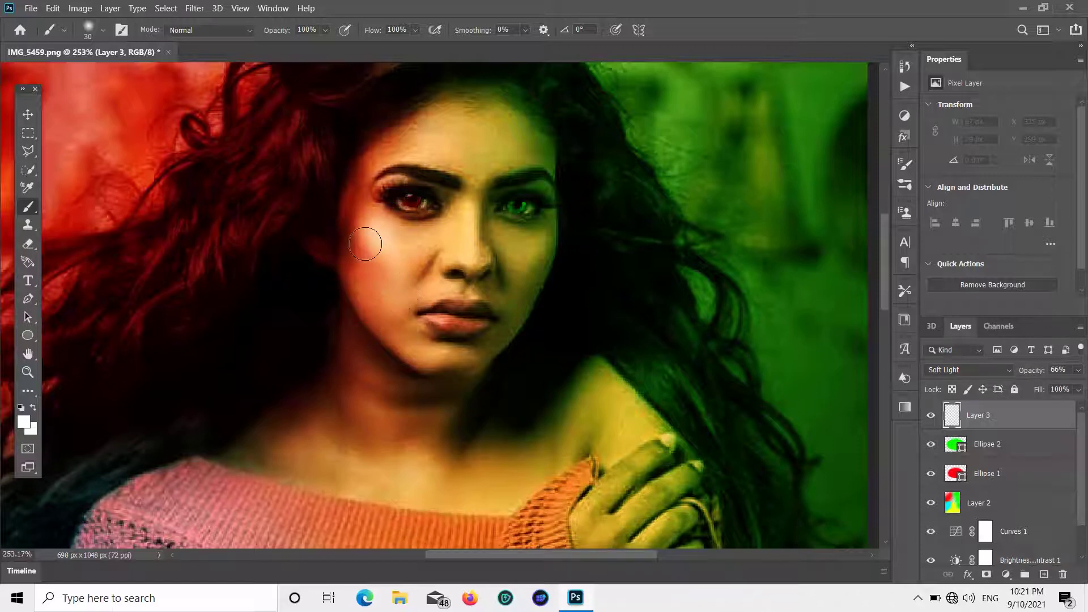
left_click_drag(397, 286, 388, 292)
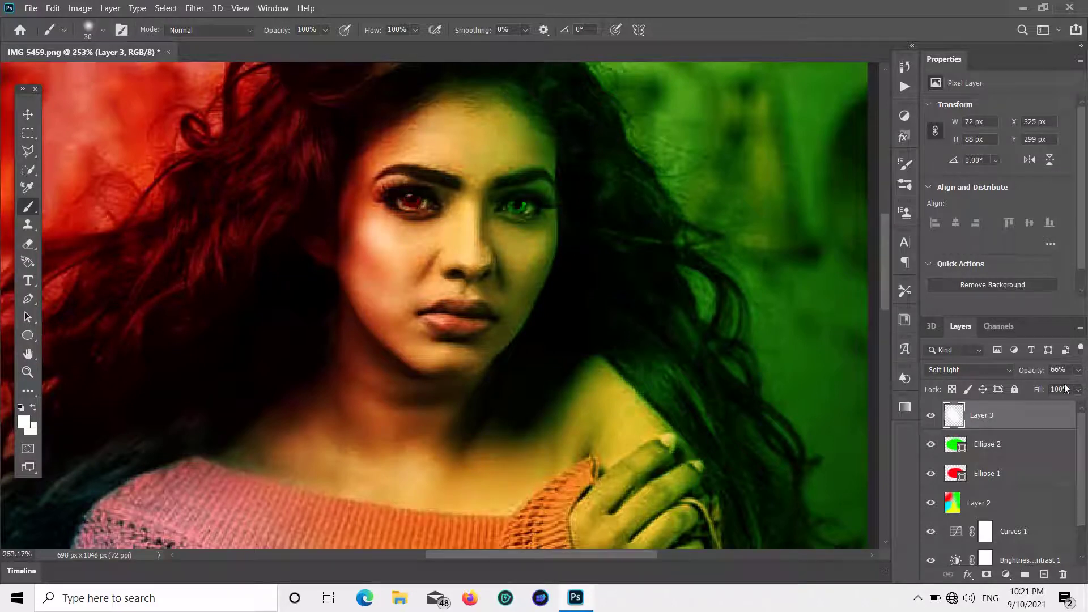
- Raise Layer 3 opacity to 100%
left_click(1078, 370)
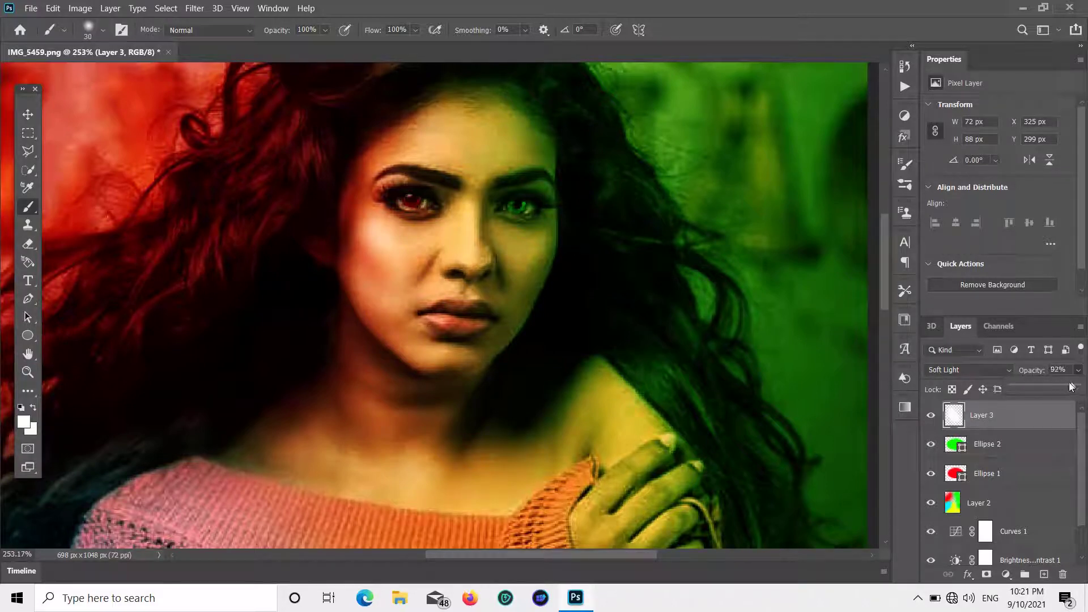
left_click_drag(1061, 385, 1085, 385)
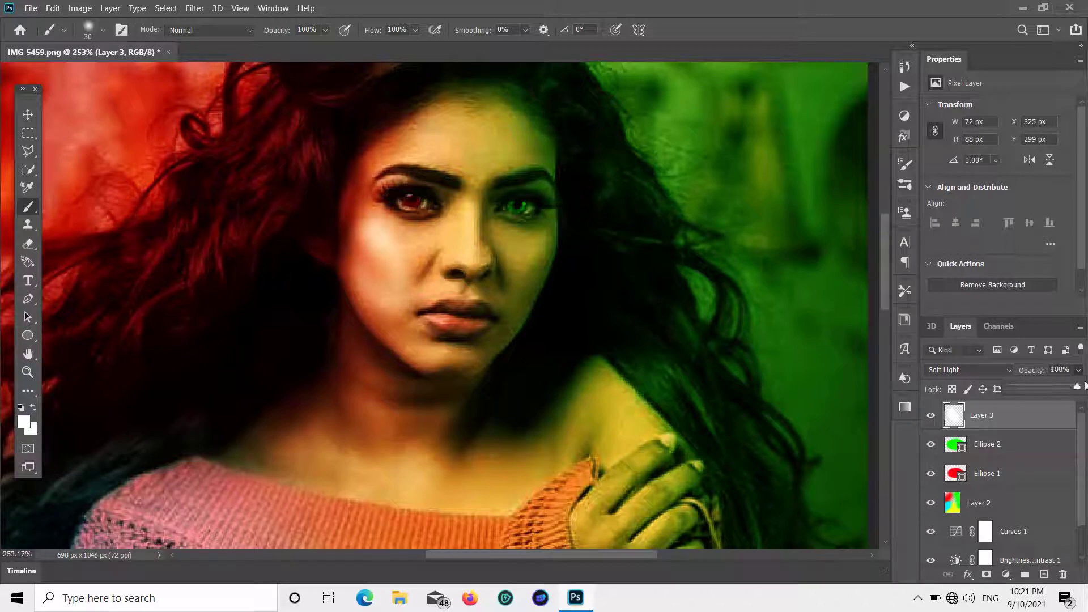
left_click(998, 371)
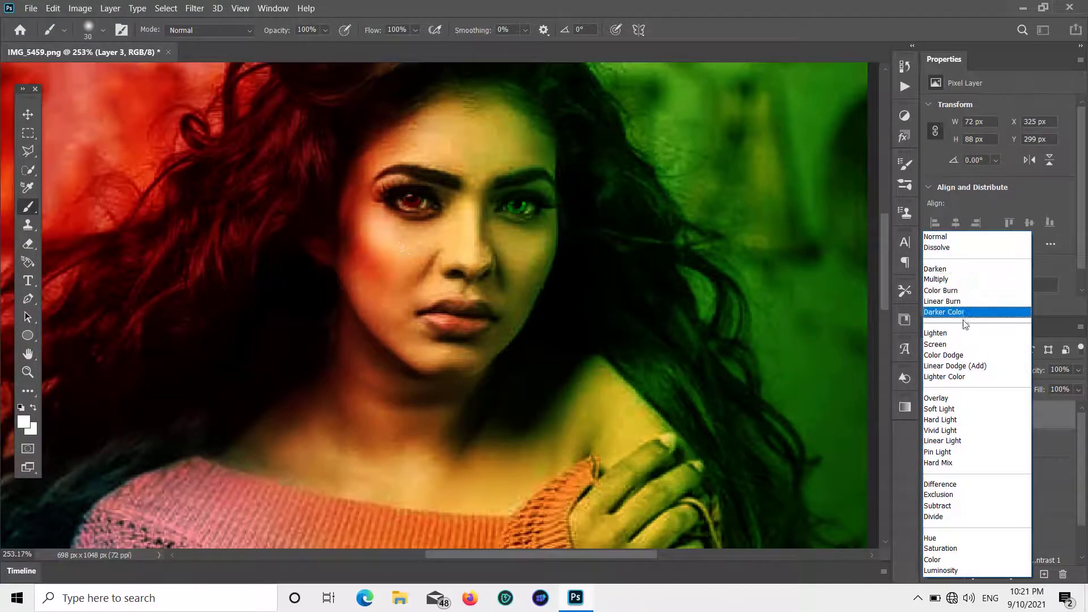
- Choose Soft Light for Layer 3 after the previews and drag its opacity to 66%
left_click(957, 410)
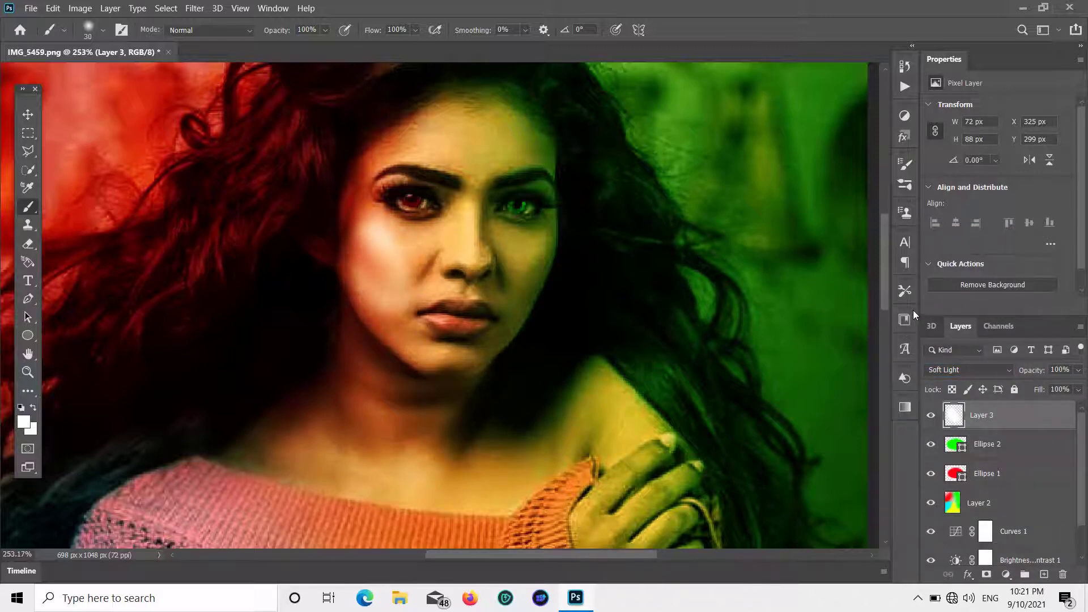
left_click_drag(1031, 369, 0, 96)
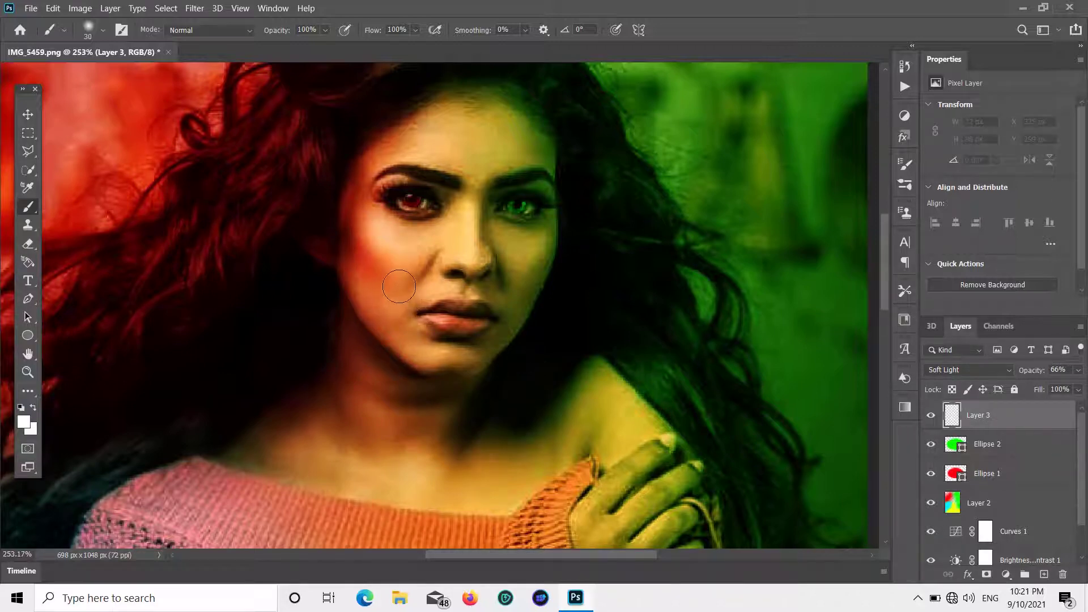
- Set Layer 3 to 88% opacity and paint white highlights on both cheeks
scroll(404, 295, "up", 2)
scroll(399, 250, "up", 2)
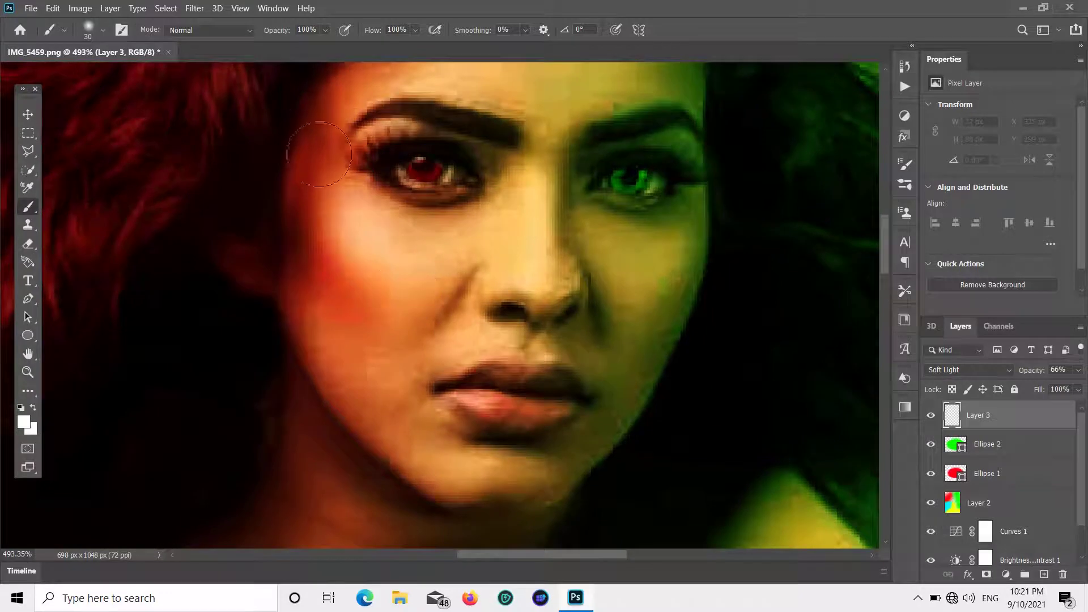
left_click(1079, 372)
left_click_drag(1070, 387, 1070, 386)
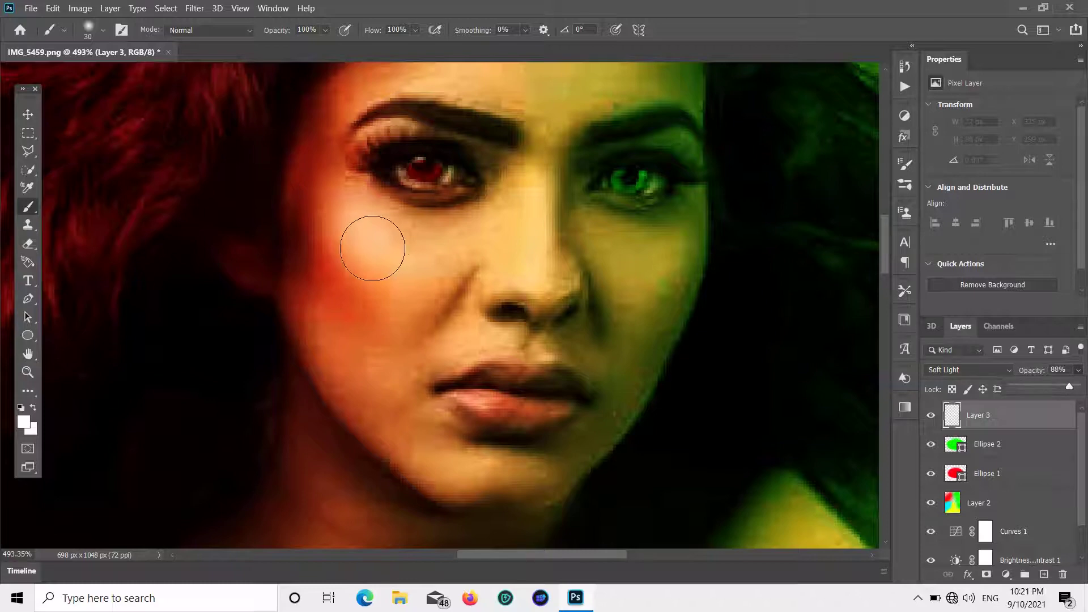
left_click_drag(348, 244, 414, 287)
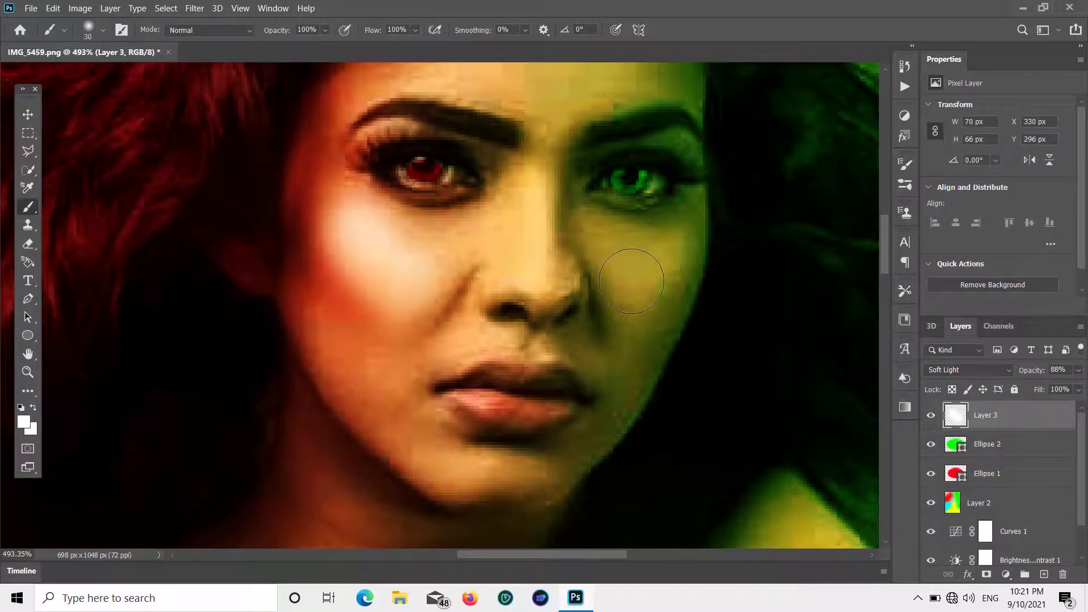
mouse_move(636, 255)
left_mouse_down()
mouse_move(651, 267)
mouse_move(667, 258)
mouse_move(626, 287)
mouse_move(554, 311)
left_mouse_up()
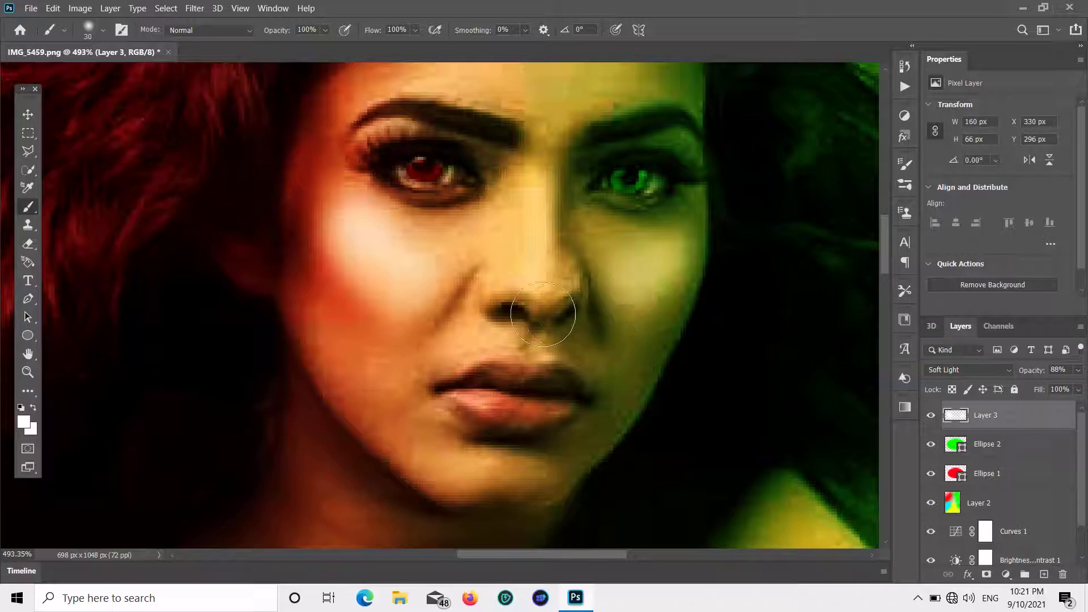
- With a smaller brush, highlight the nose bridge and across the nose tip
key("bracketleft")
key("bracketleft")
key("bracketleft")
scroll(547, 229, "up", 4)
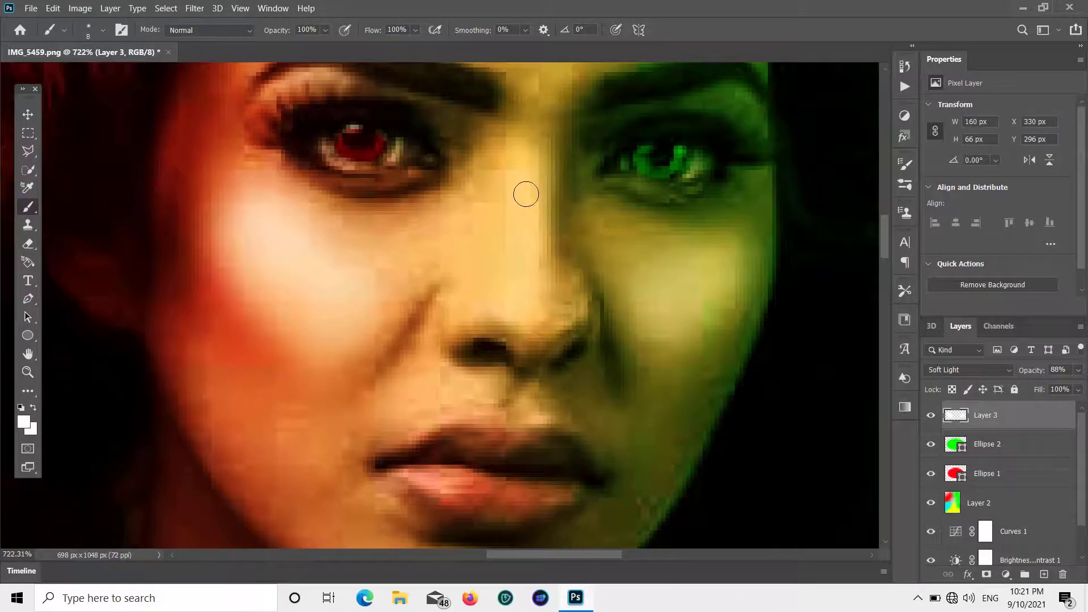
left_click_drag(525, 190, 529, 325)
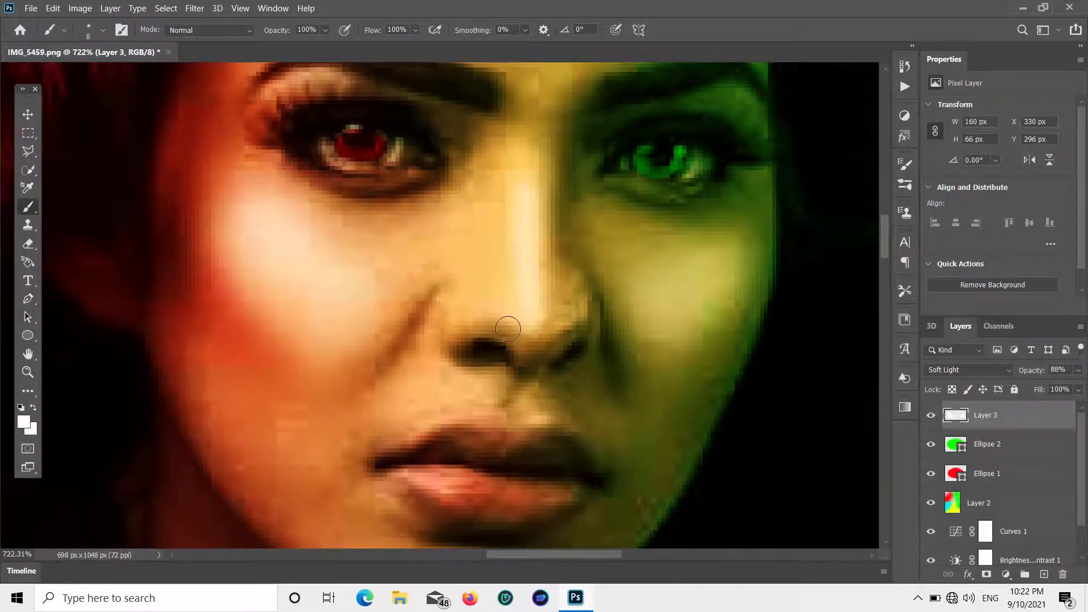
mouse_move(505, 327)
left_mouse_down()
mouse_move(454, 331)
mouse_move(470, 330)
left_mouse_up()
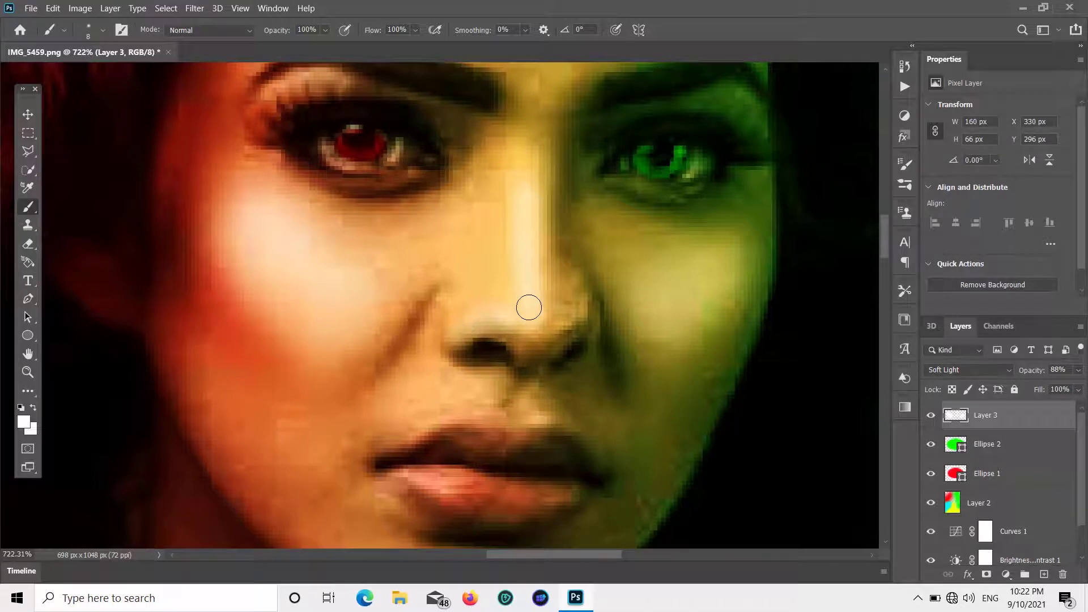
scroll(529, 308, "down", 5)
scroll(529, 318, "down", 4)
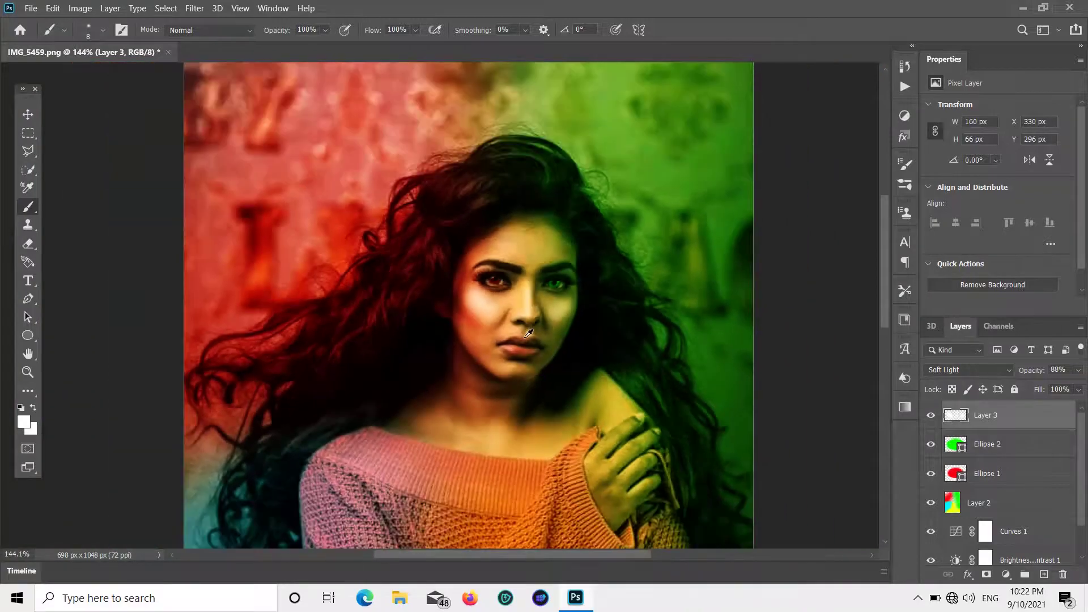
- Zoom to the lower face and paint a white highlight over the chin and jaw
scroll(529, 333, "down", 1)
scroll(527, 337, "down", 1)
scroll(524, 340, "up", 2)
scroll(521, 344, "up", 2)
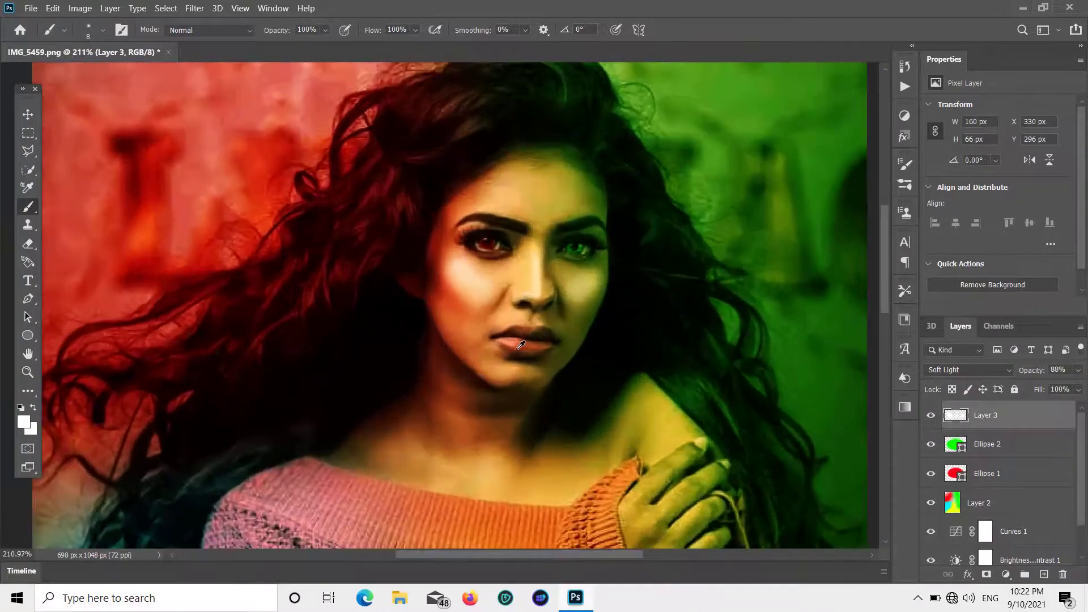
scroll(521, 344, "up", 1)
scroll(513, 289, "up", 1)
scroll(522, 299, "up", 2)
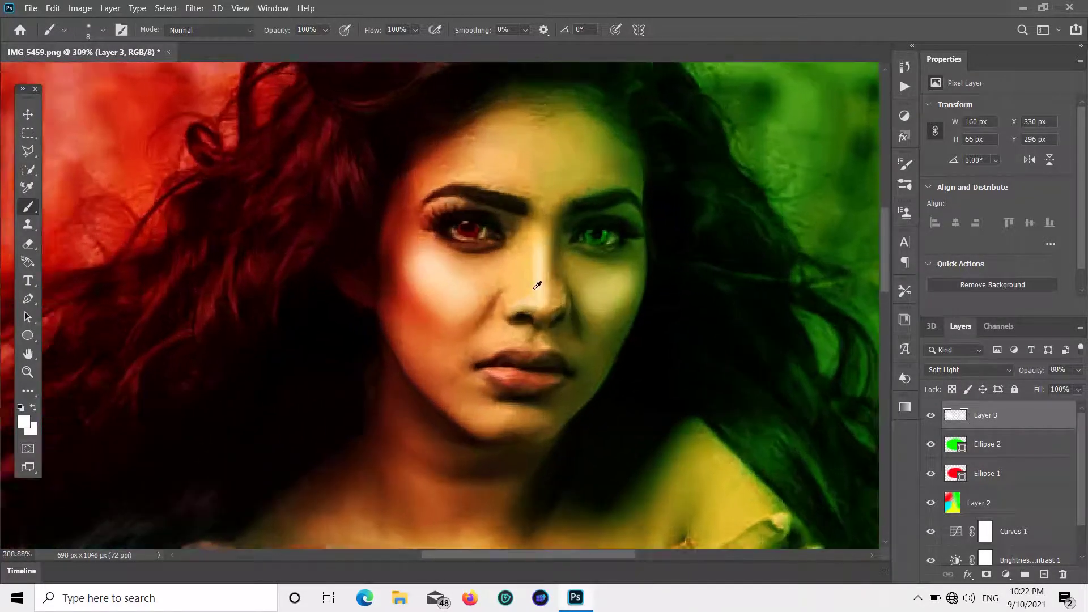
scroll(526, 307, "up", 1)
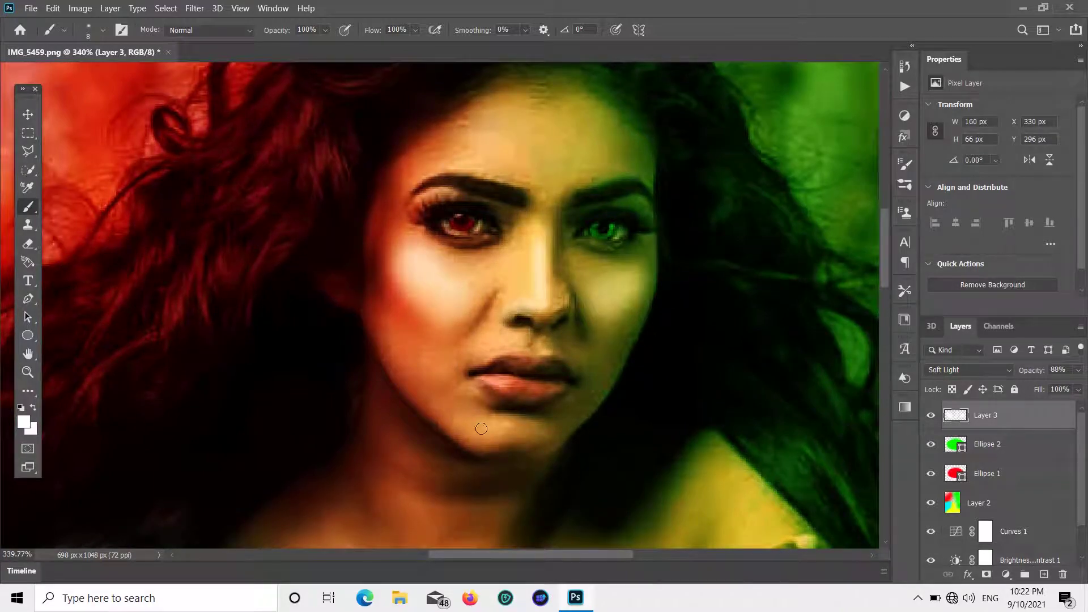
scroll(501, 432, "up", 2)
scroll(526, 396, "up", 3)
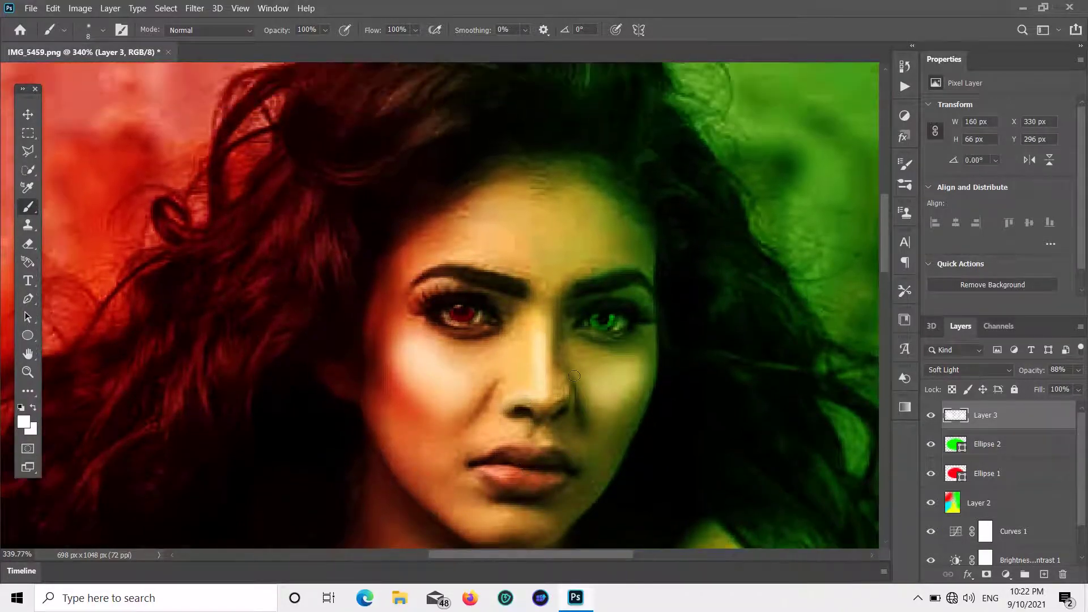
scroll(567, 376, "down", 2)
scroll(566, 380, "down", 3)
scroll(566, 381, "down", 1)
scroll(553, 391, "down", 2)
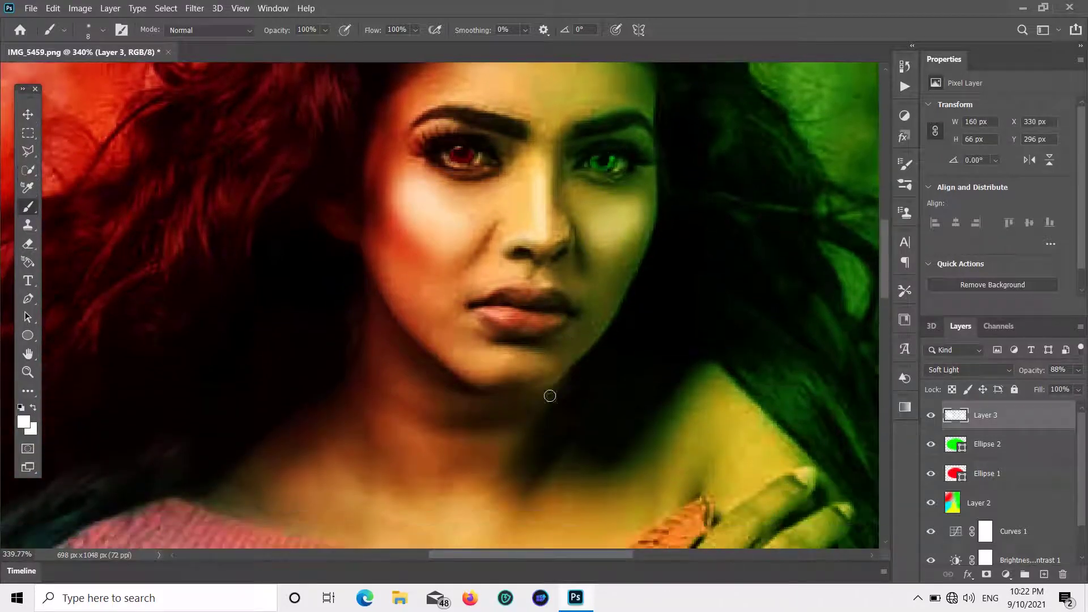
scroll(491, 379, "down", 1)
scroll(496, 379, "down", 2)
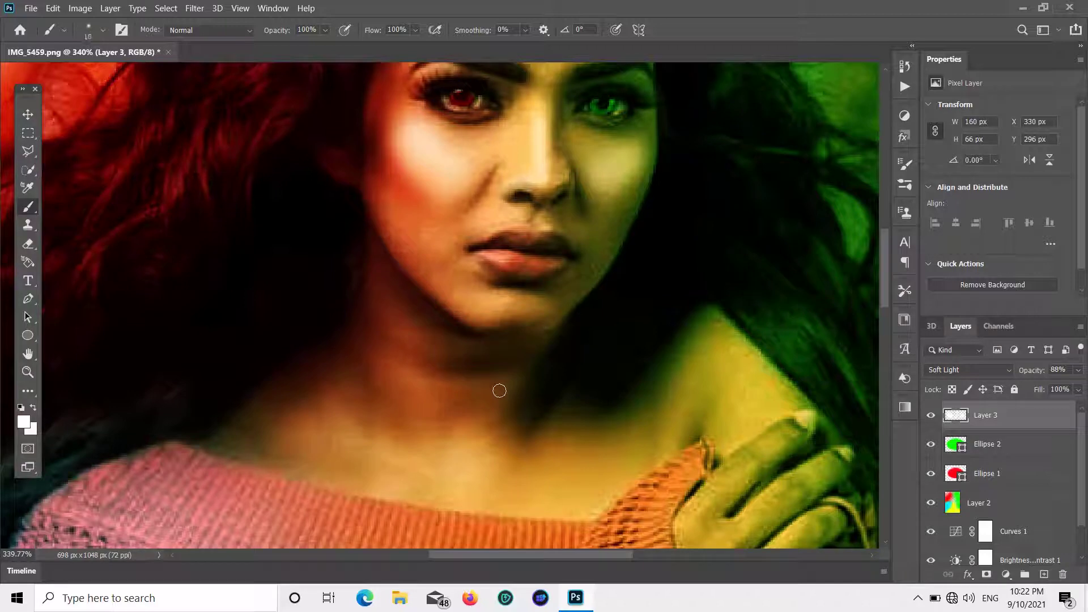
key("bracketright")
key("bracketright")
key("bracketright")
key("bracketright")
key("bracketright")
key("bracketleft")
key("bracketleft")
left_click_drag(476, 305, 499, 404)
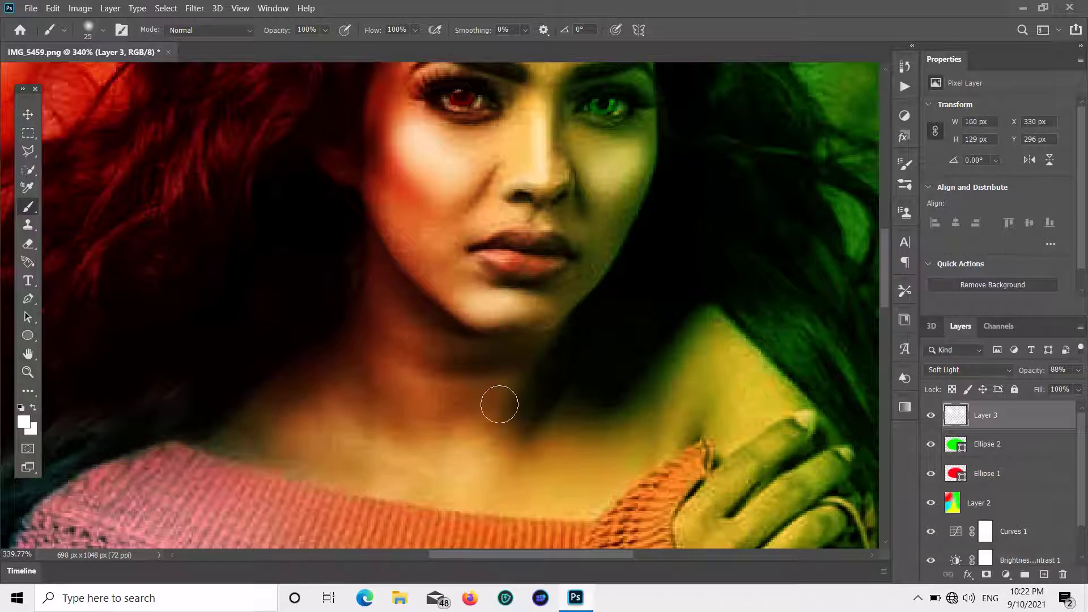
scroll(473, 502, "up", 3)
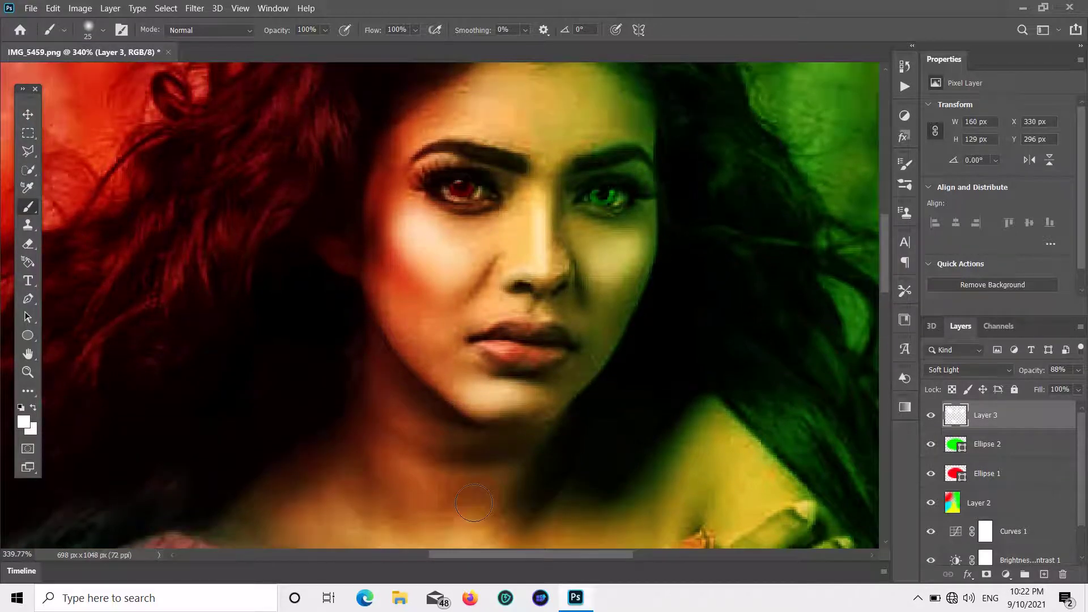
scroll(474, 502, "down", 1)
scroll(471, 499, "down", 1)
scroll(470, 499, "down", 1)
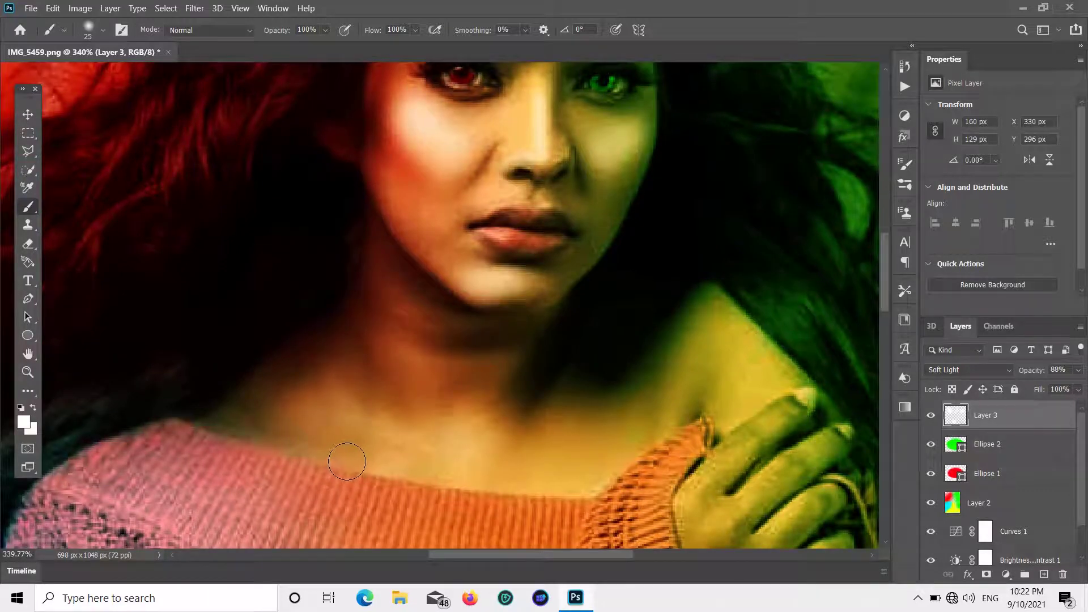
key("bracketleft")
key("bracketleft")
- Enlarge the brush and paint a white highlight across the forehead
scroll(360, 465, "down", 2)
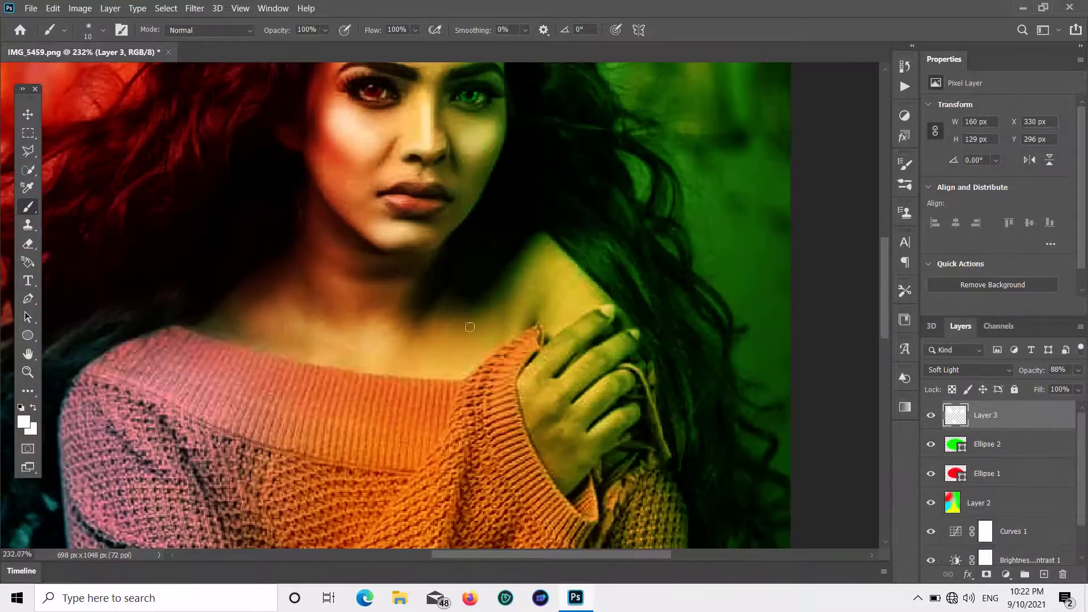
scroll(467, 394, "up", 1)
scroll(468, 395, "up", 2)
scroll(486, 222, "up", 1)
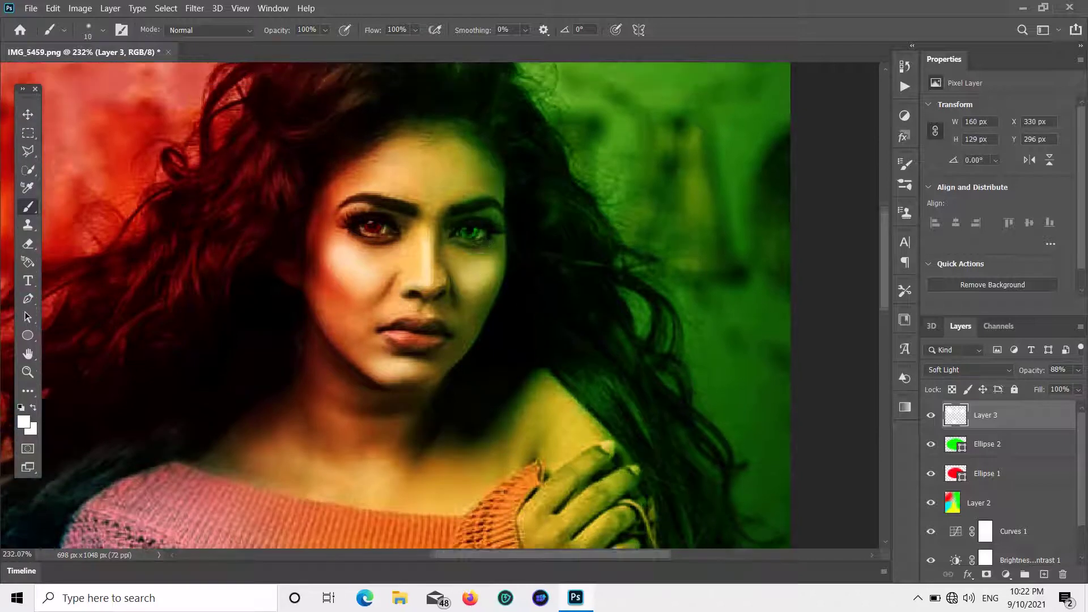
scroll(483, 238, "up", 1)
scroll(480, 259, "up", 1)
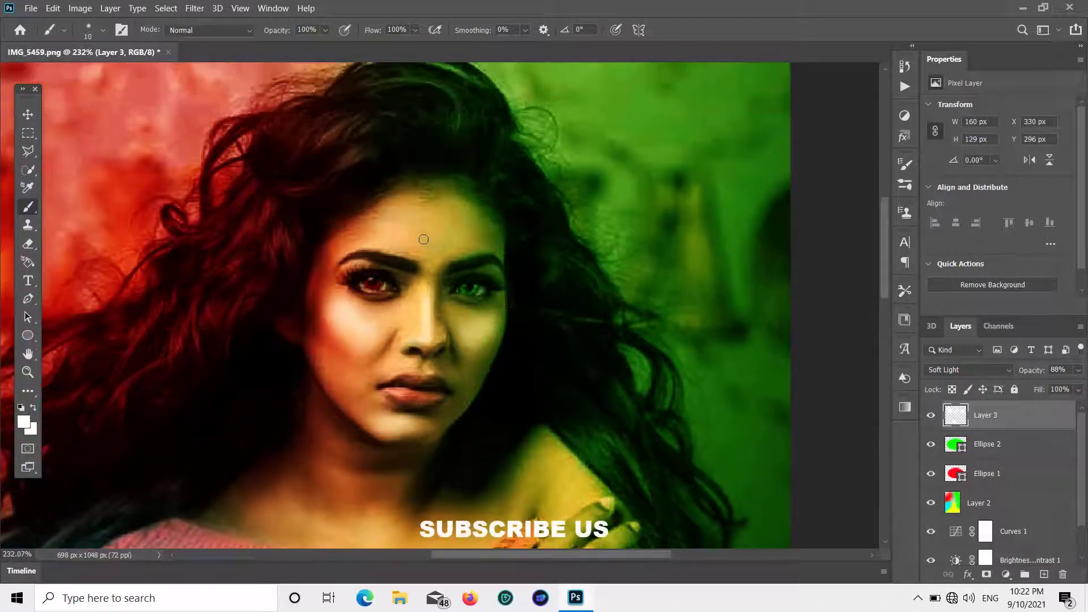
key("bracketright")
key("bracketright")
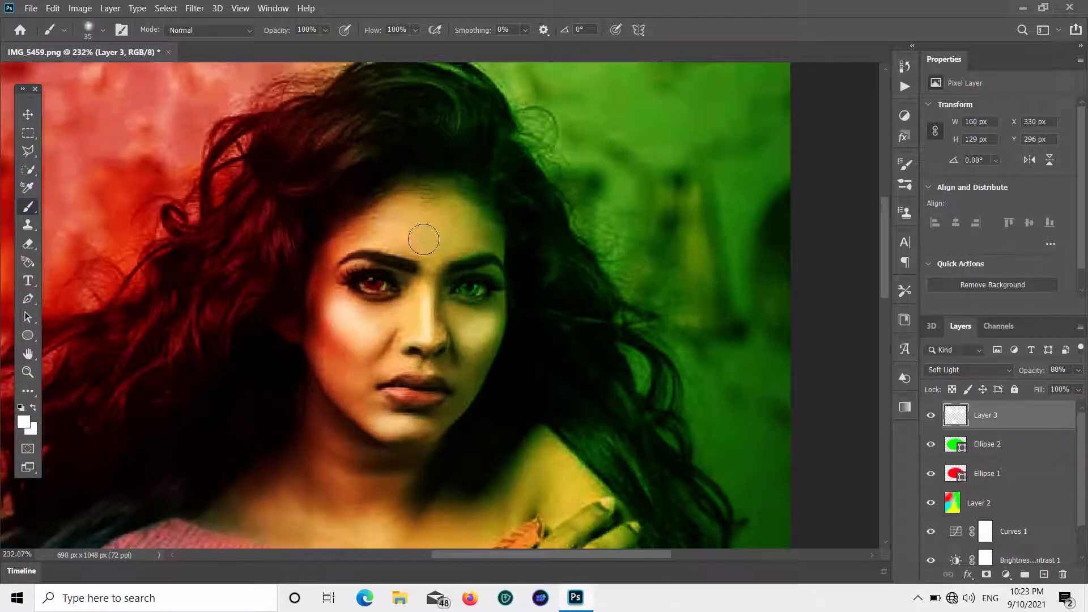
key("bracketright")
left_click_drag(401, 226, 479, 238)
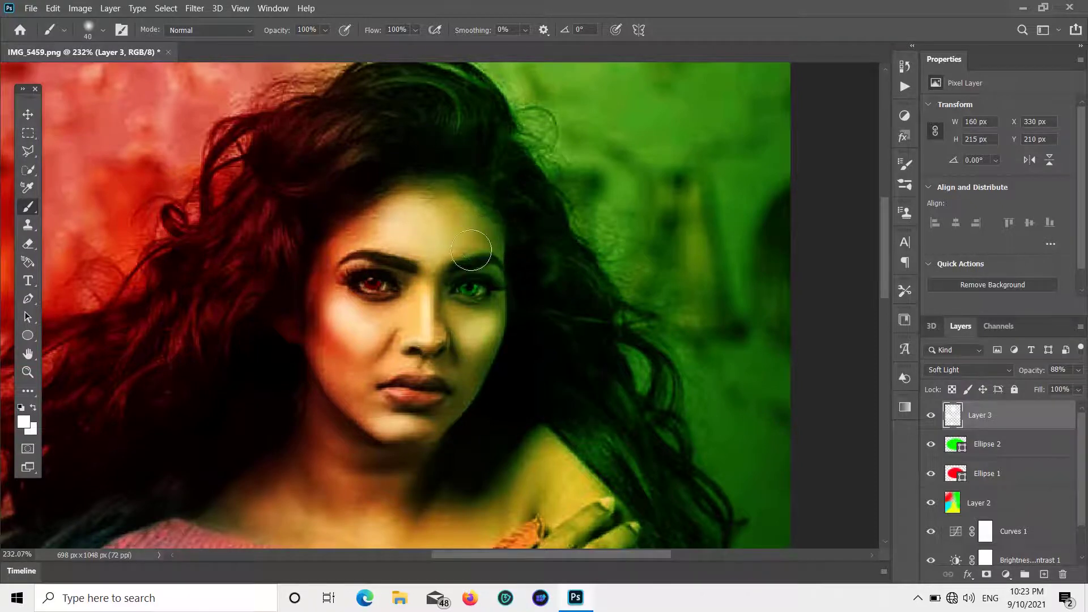
- Brighten the hand resting on the shoulder with white paint
scroll(429, 279, "down", 5)
scroll(429, 279, "down", 1)
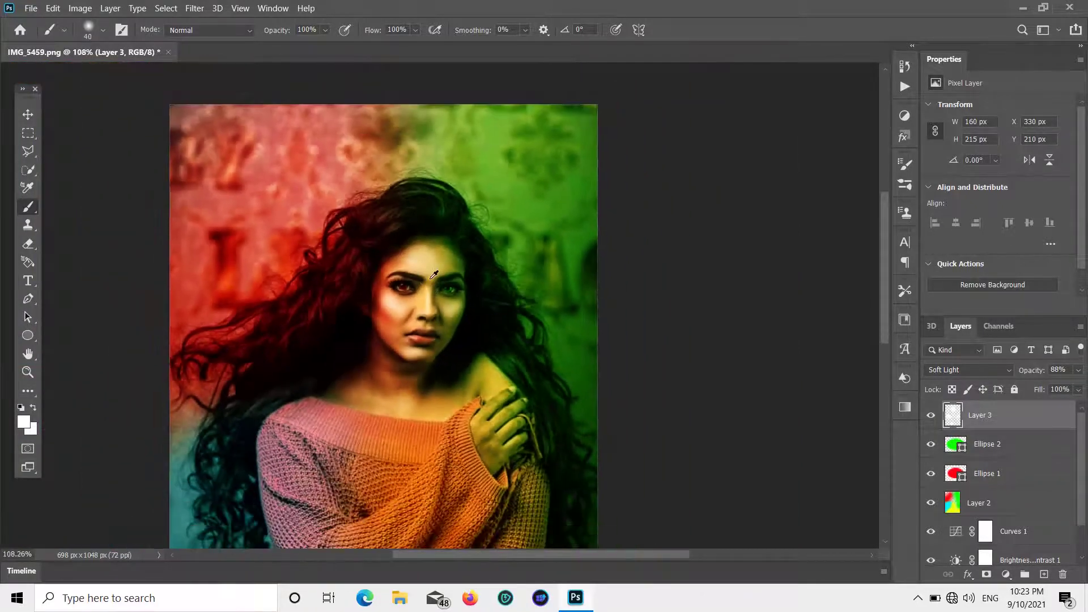
scroll(435, 286, "down", 2)
scroll(442, 293, "down", 1)
scroll(443, 294, "down", 1)
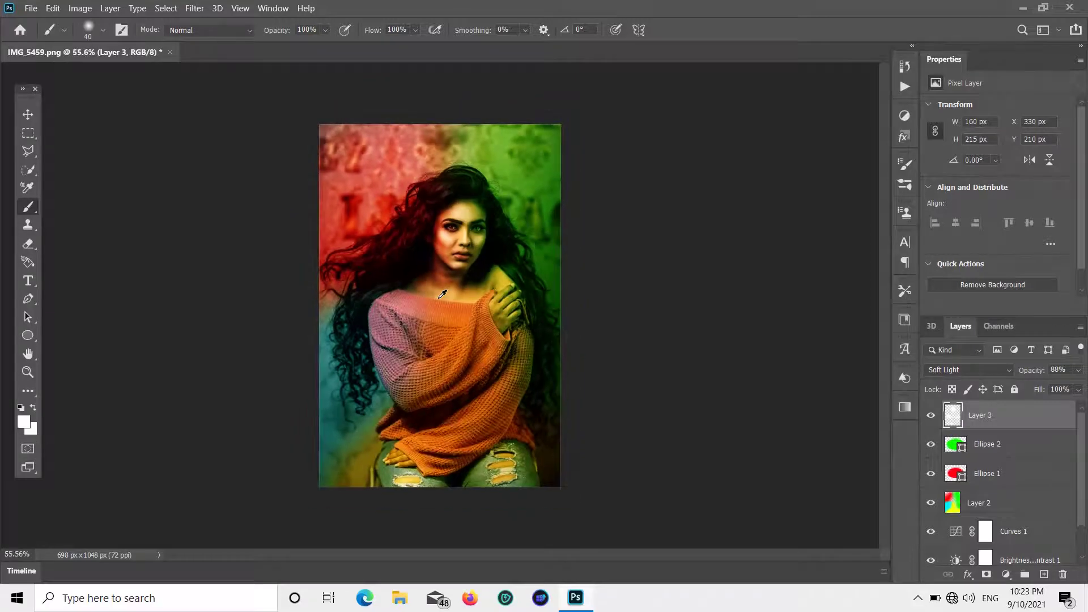
scroll(443, 293, "up", 1)
scroll(445, 295, "up", 1)
scroll(448, 294, "up", 2)
scroll(448, 295, "up", 2)
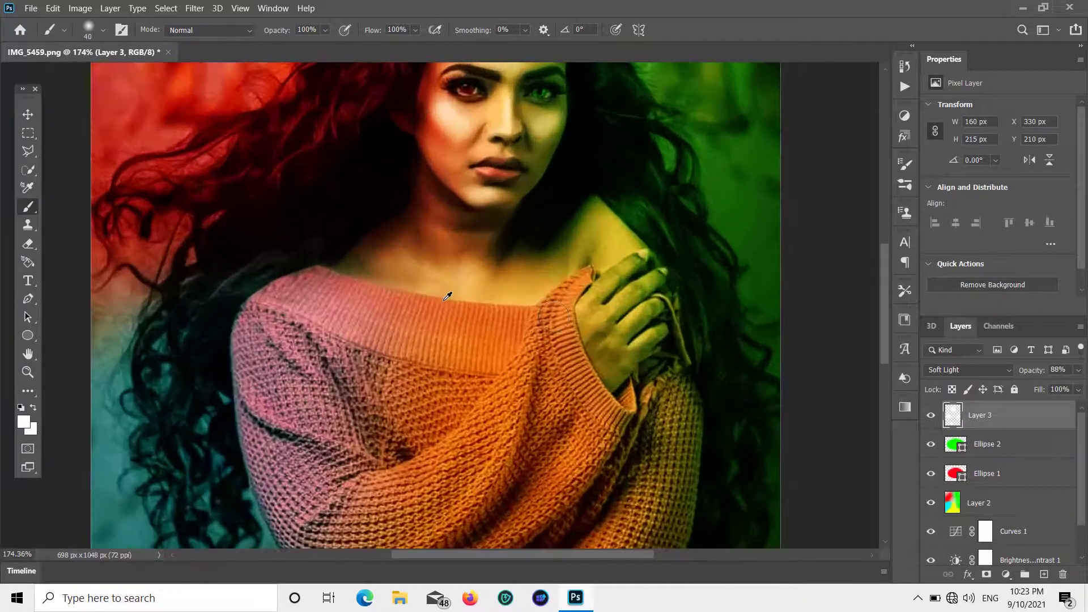
mouse_move(611, 281)
left_mouse_down()
mouse_move(641, 331)
mouse_move(644, 299)
left_mouse_up()
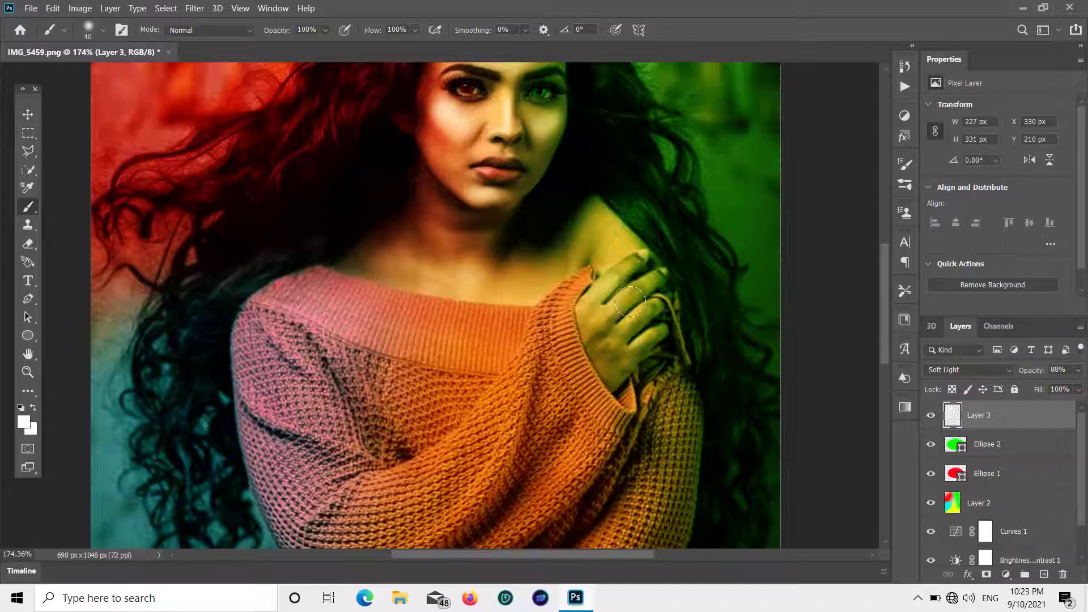
- Lighten the bare shoulder and collarbone with a short white stroke
scroll(644, 300, "down", 2)
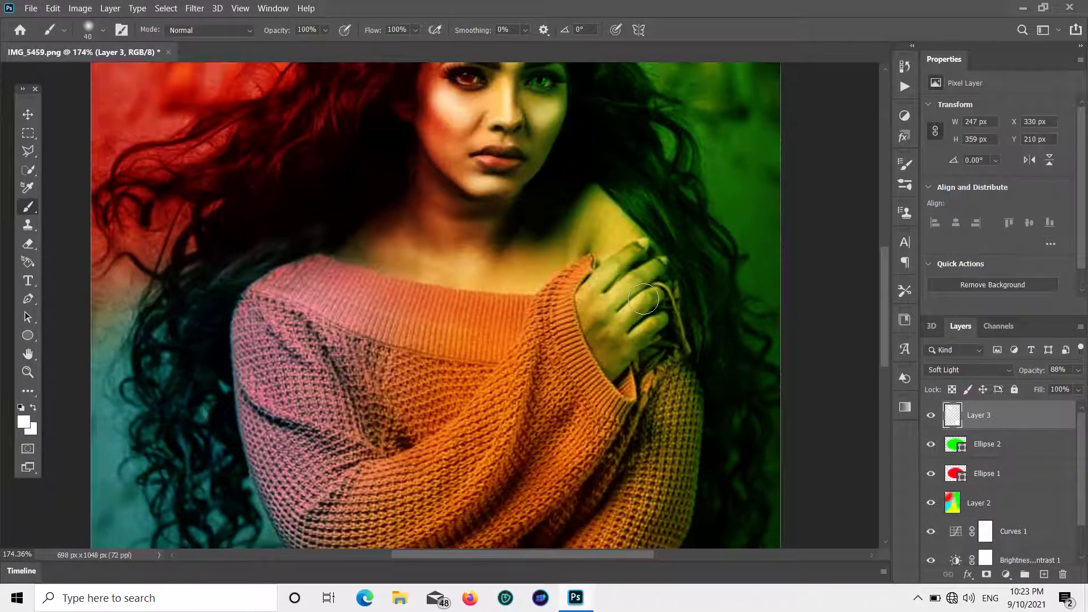
scroll(638, 315, "down", 2)
scroll(630, 333, "down", 2)
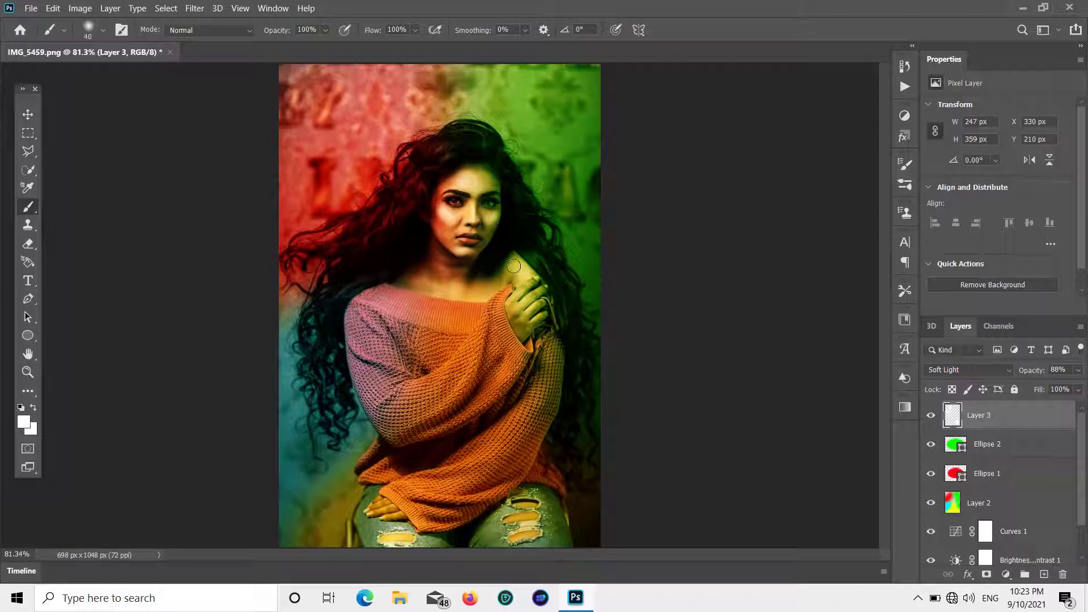
mouse_move(518, 271)
left_mouse_down()
mouse_move(505, 258)
mouse_move(523, 262)
left_mouse_up()
- Create Layer 4 on top and fill it via Image > Apply Image with the merged image
left_click(27, 115)
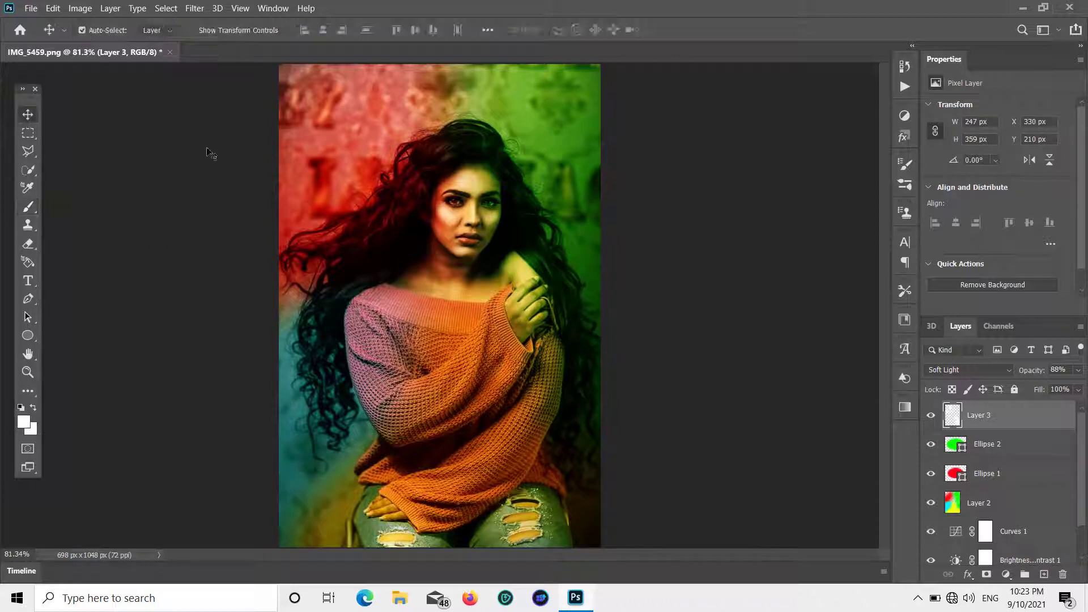
scroll(978, 501, "down", 2)
scroll(593, 423, "down", 2)
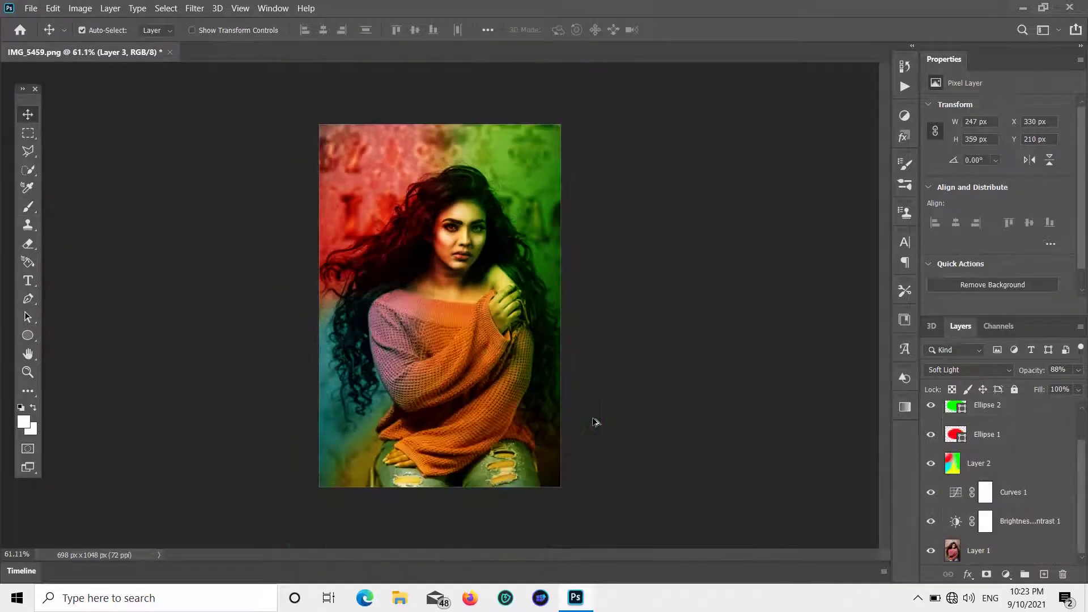
scroll(593, 422, "up", 1)
scroll(595, 423, "down", 1)
scroll(1038, 487, "up", 2)
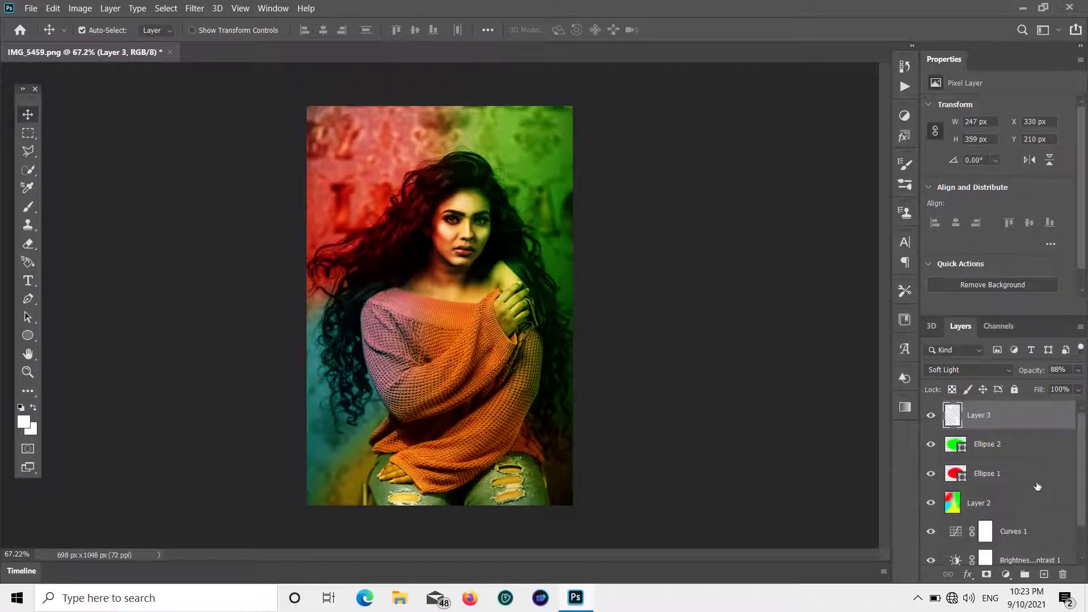
left_click(1045, 574)
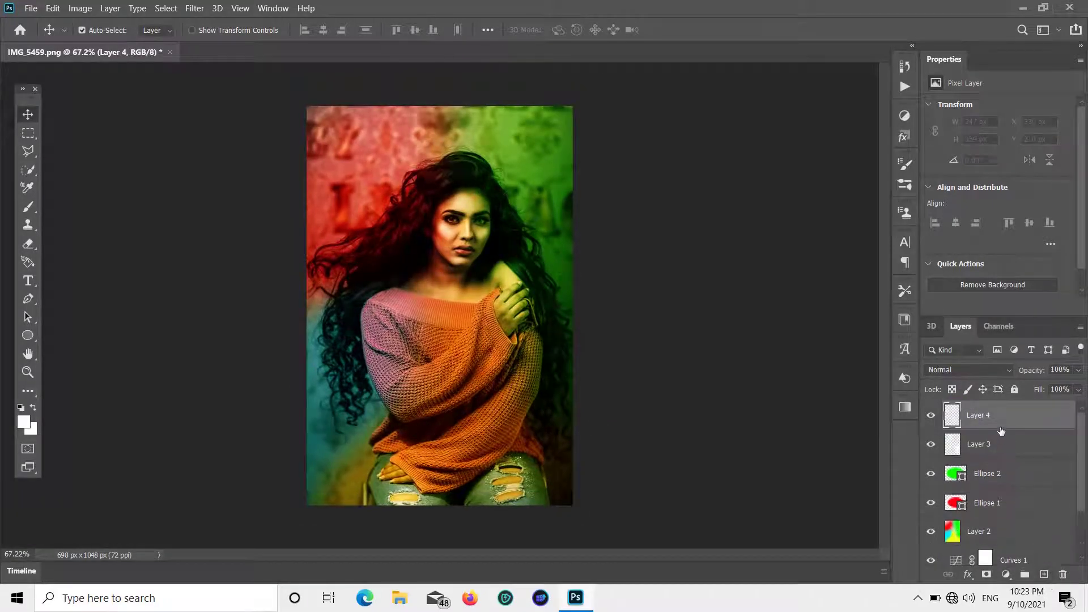
left_click(70, 10)
mouse_move(107, 133)
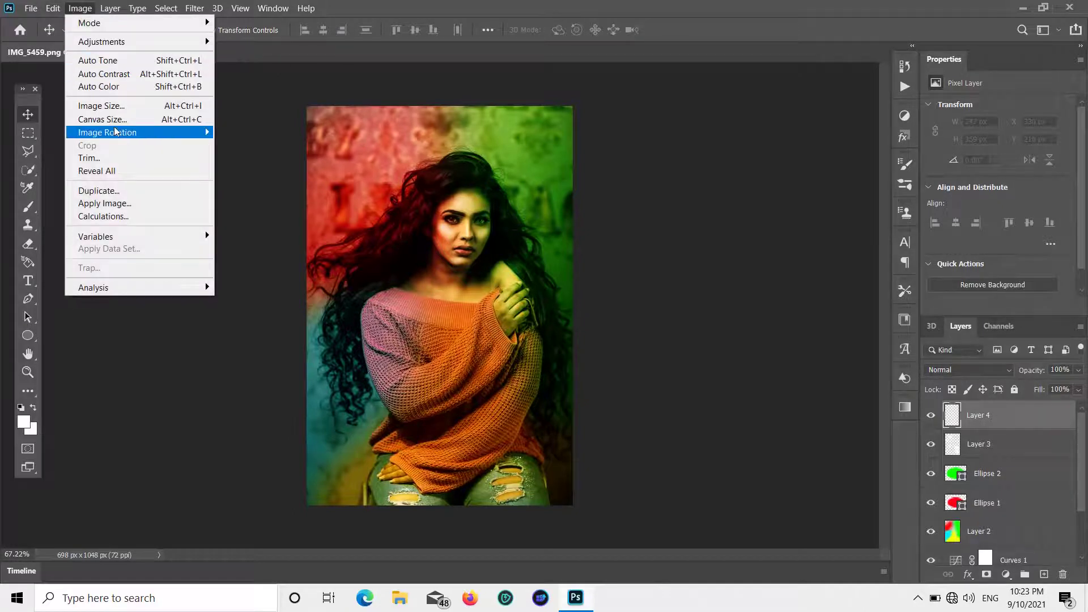
left_click(111, 205)
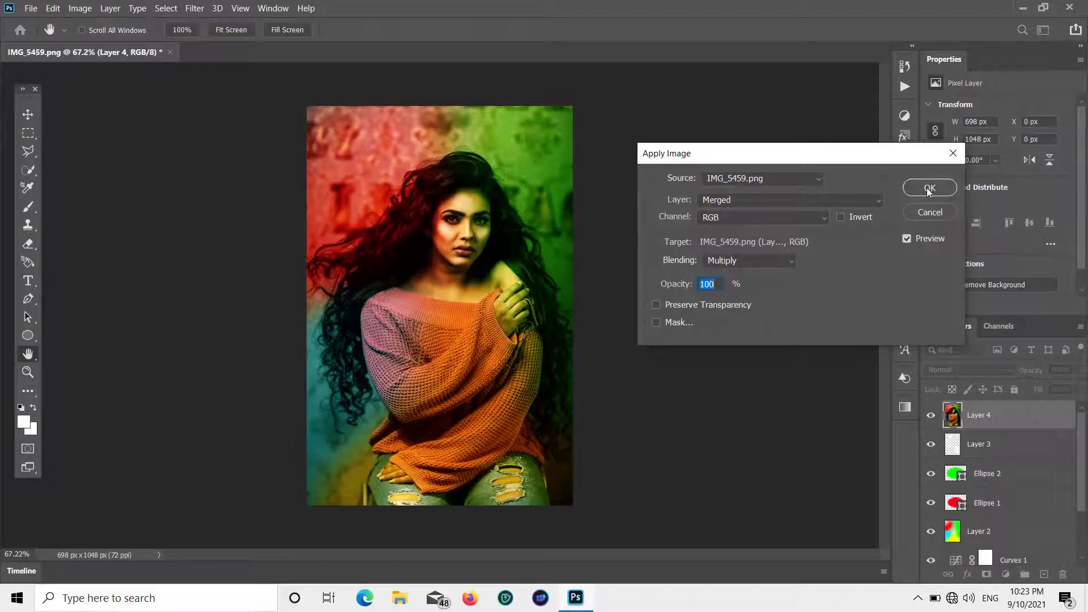
left_click(930, 188)
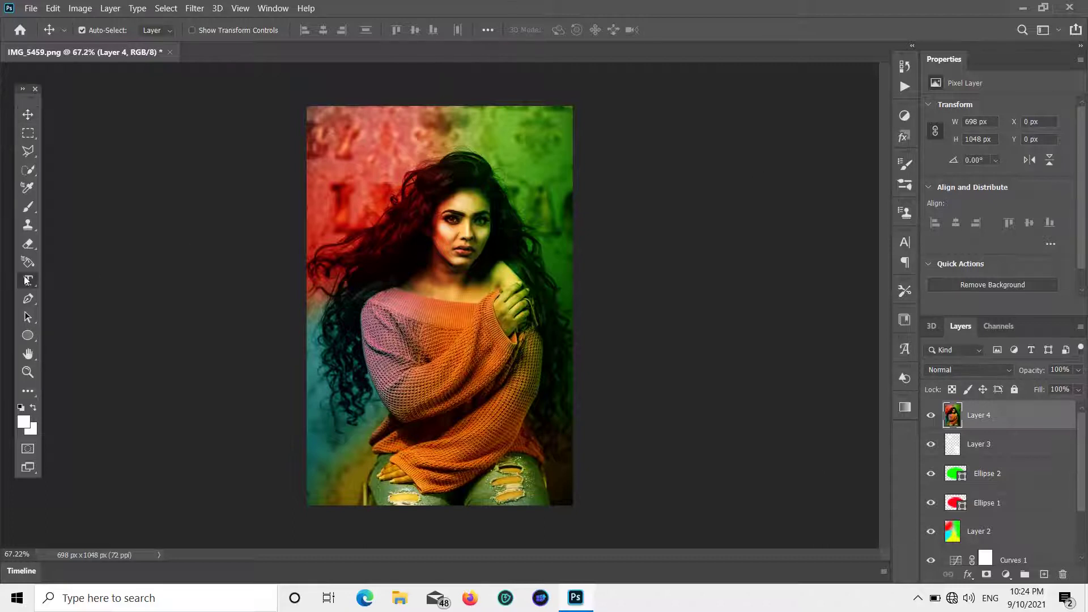
- Place a text layer on the left of the sweater and set its colour to white
left_click(27, 280)
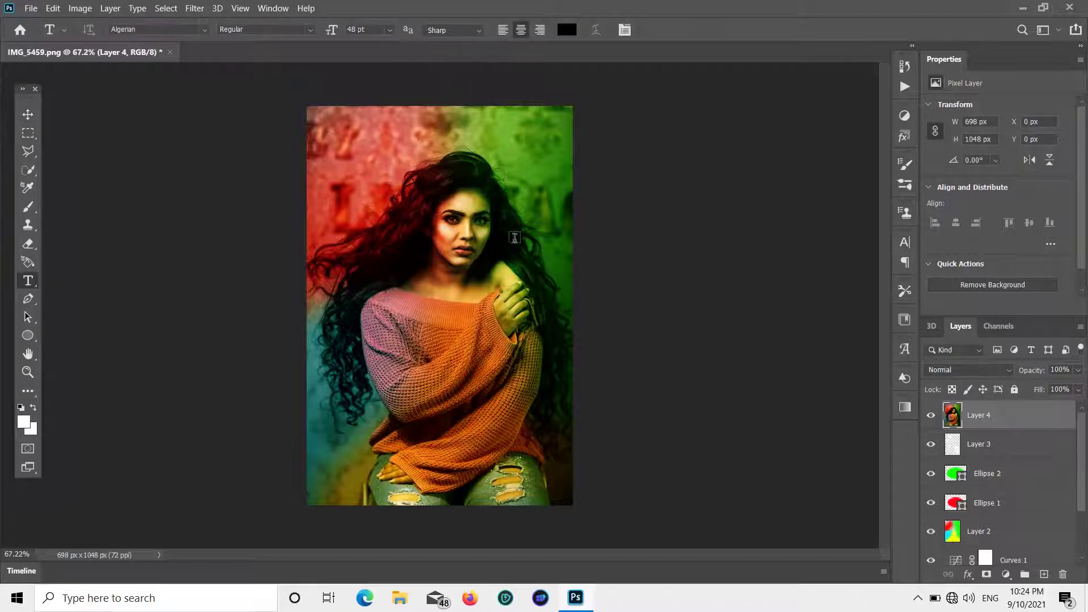
left_click(368, 326)
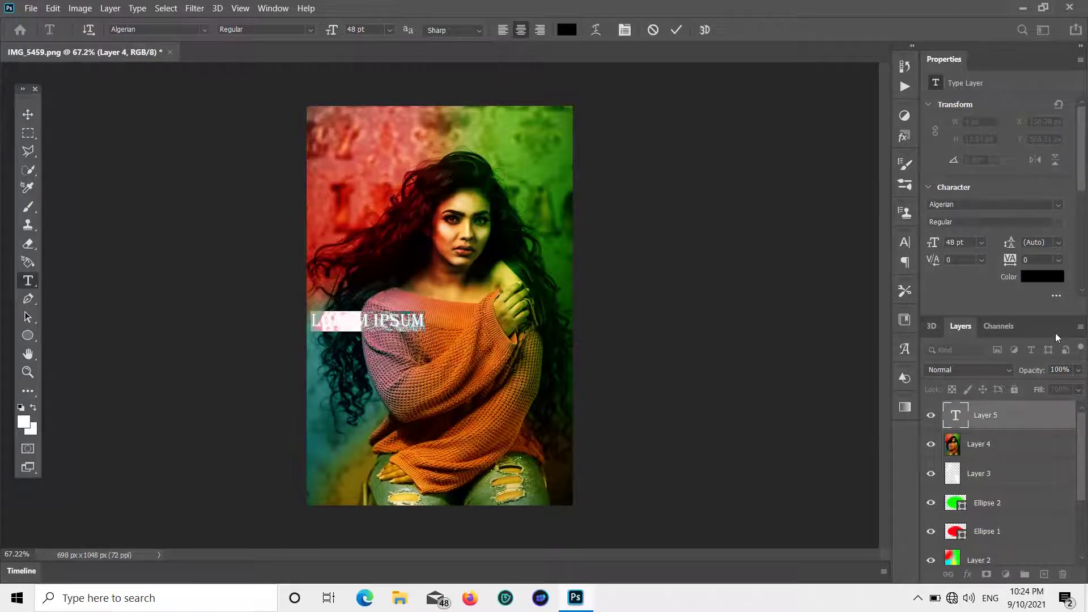
left_click(1052, 276)
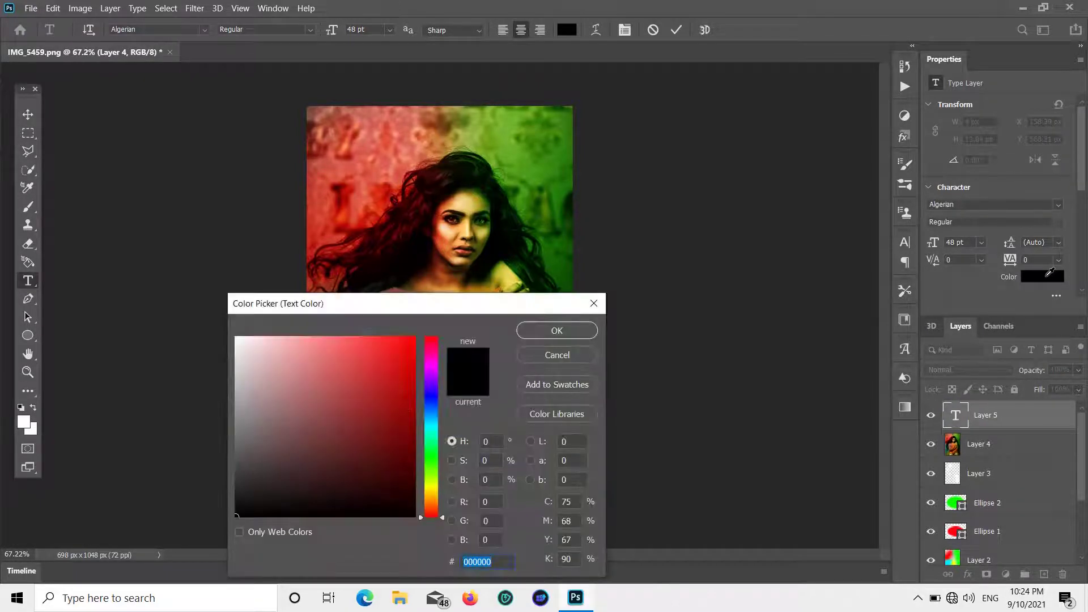
left_click_drag(304, 408, 236, 338)
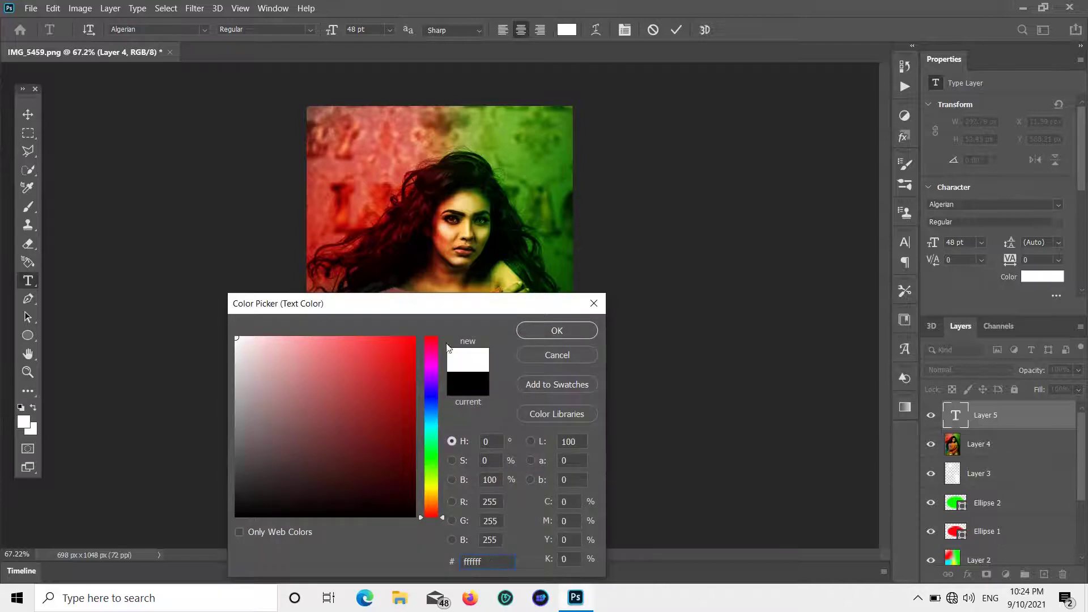
left_click(547, 332)
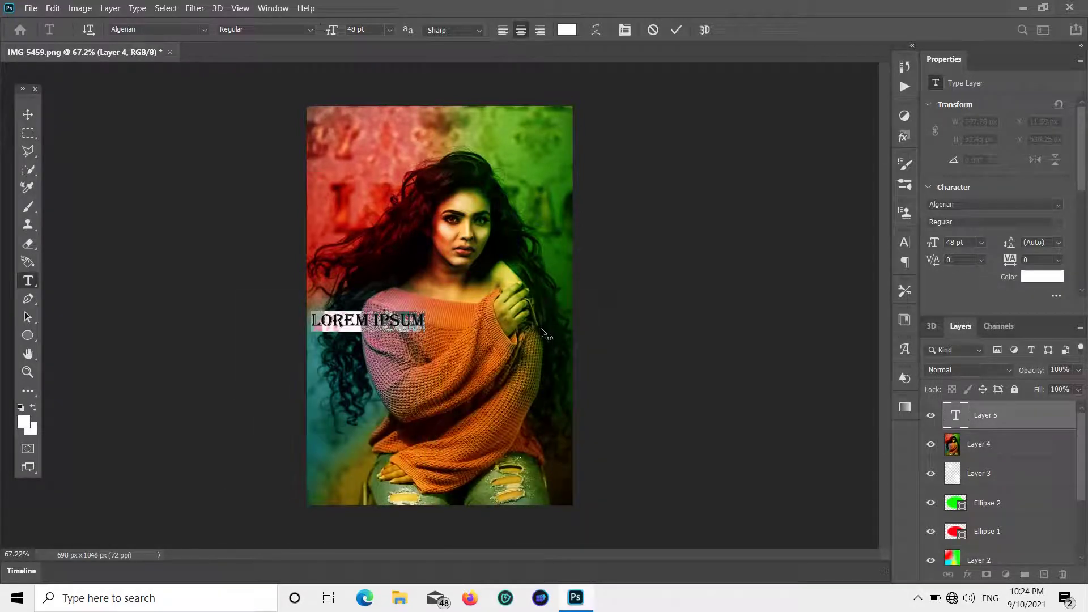
- Replace the placeholder text with SHALINI and commit it
key("BackSpace")
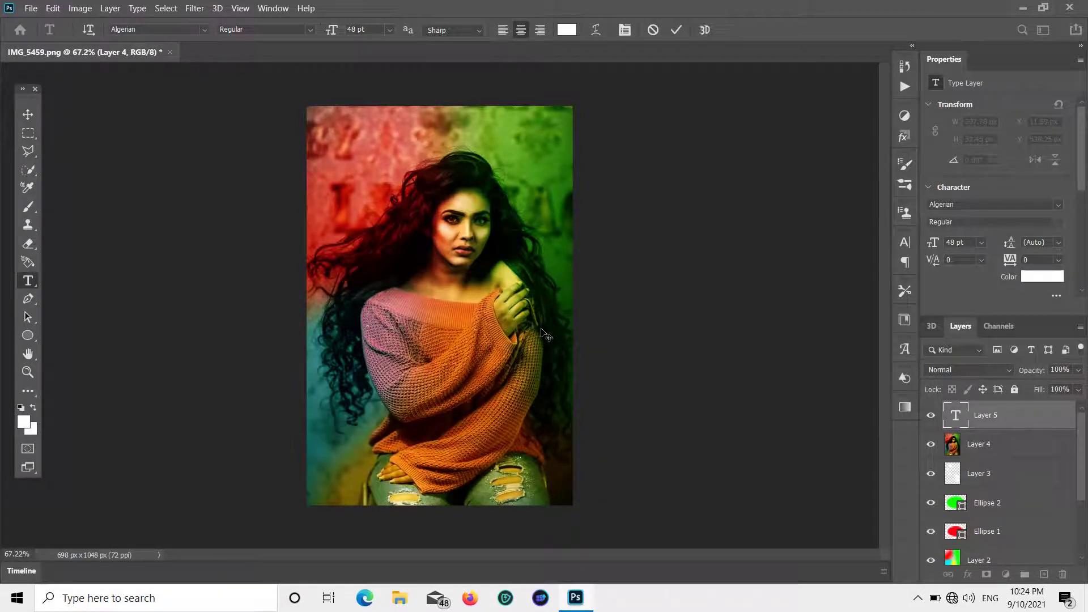
type("SHAL")
type("INI")
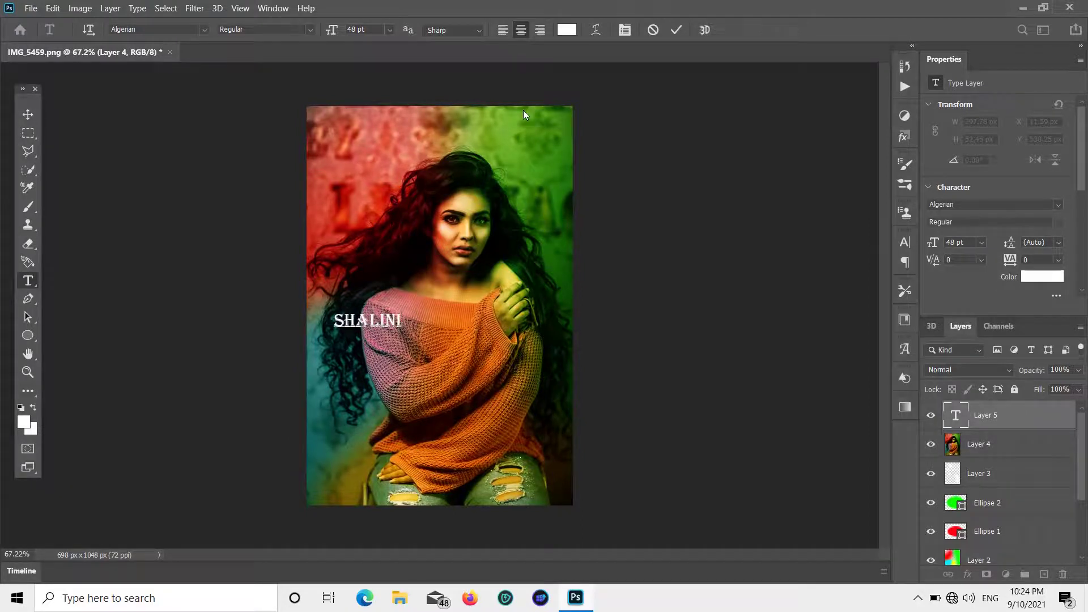
left_click(24, 113)
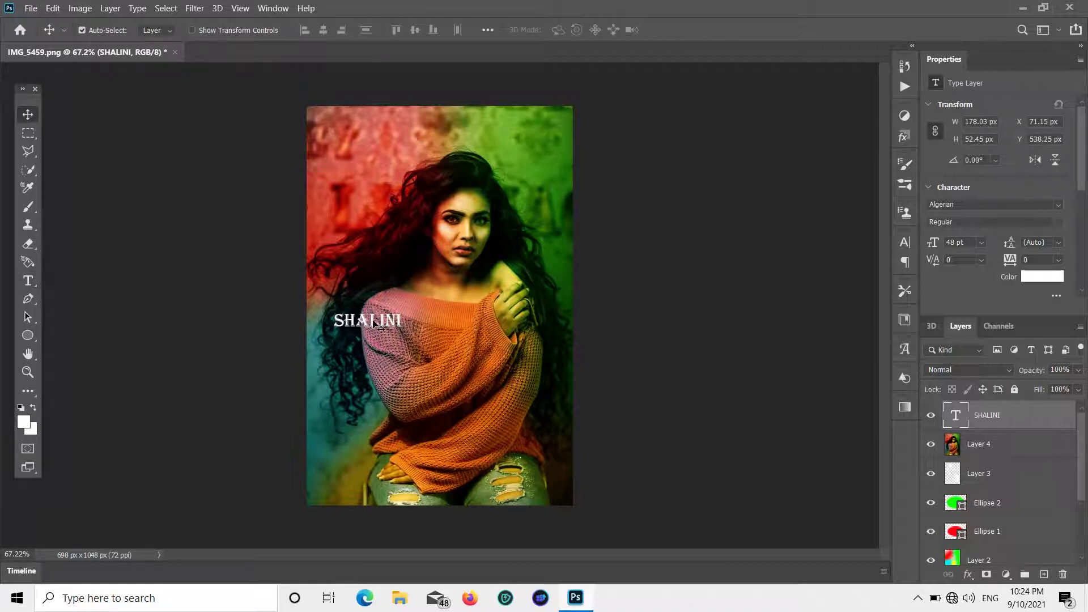
- Enlarge the SHALINI title to nearly double size and commit the transform
key("ctrl+t")
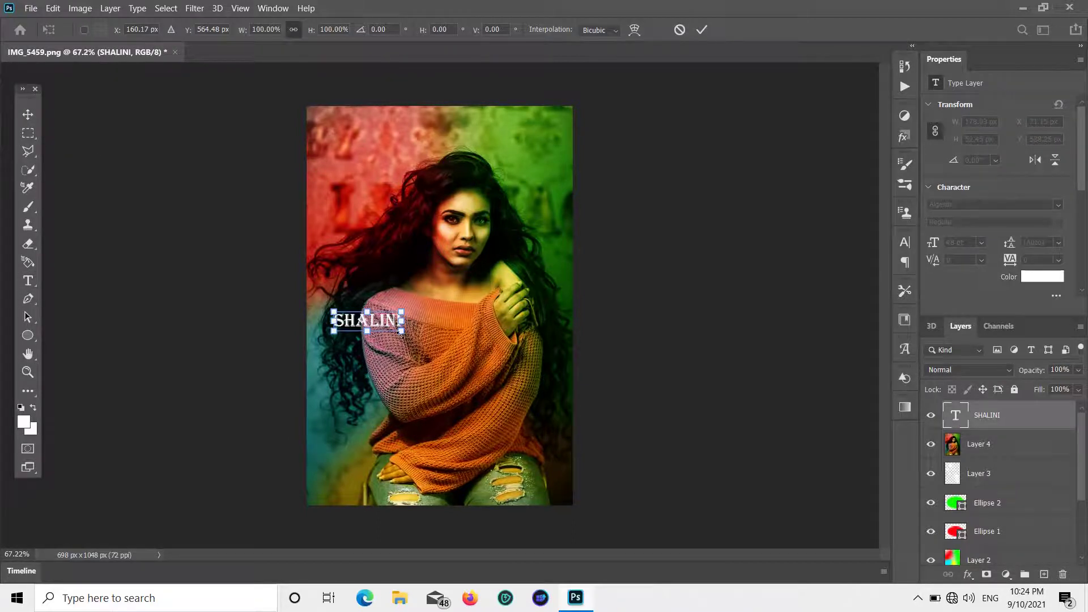
mouse_move(401, 334)
left_mouse_down()
mouse_move(461, 348)
mouse_move(452, 337)
mouse_move(471, 353)
left_mouse_up()
scroll(471, 353, "up", 2)
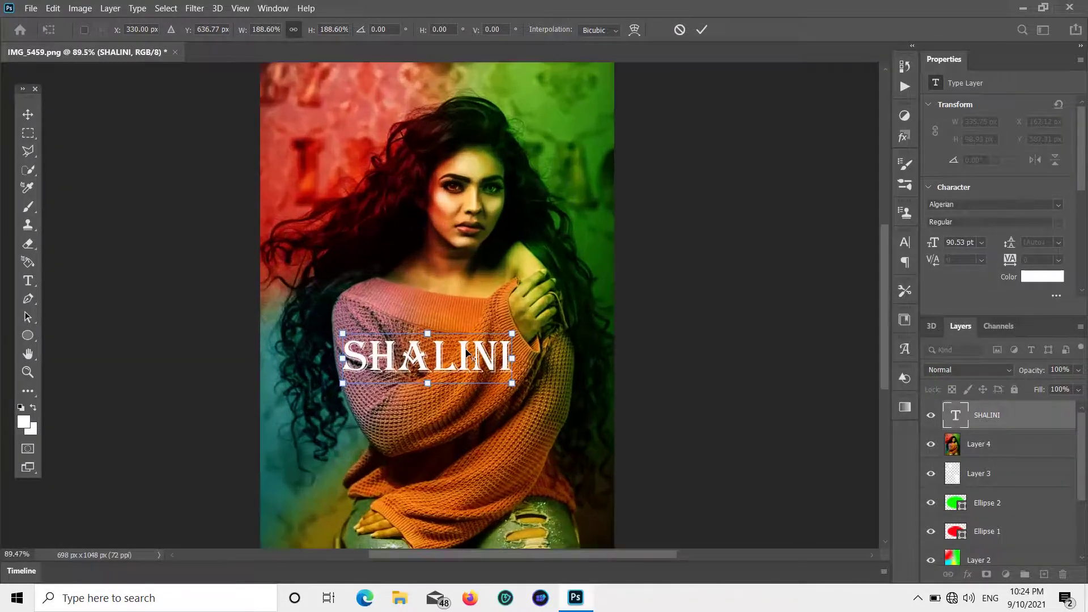
scroll(466, 353, "up", 1)
scroll(467, 352, "up", 1)
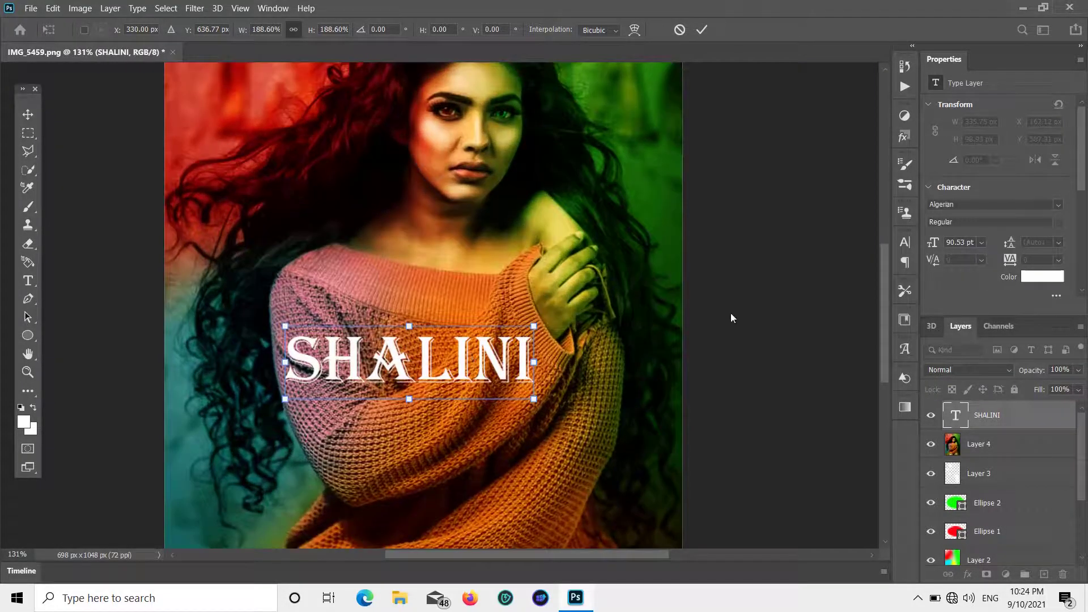
left_click(28, 114)
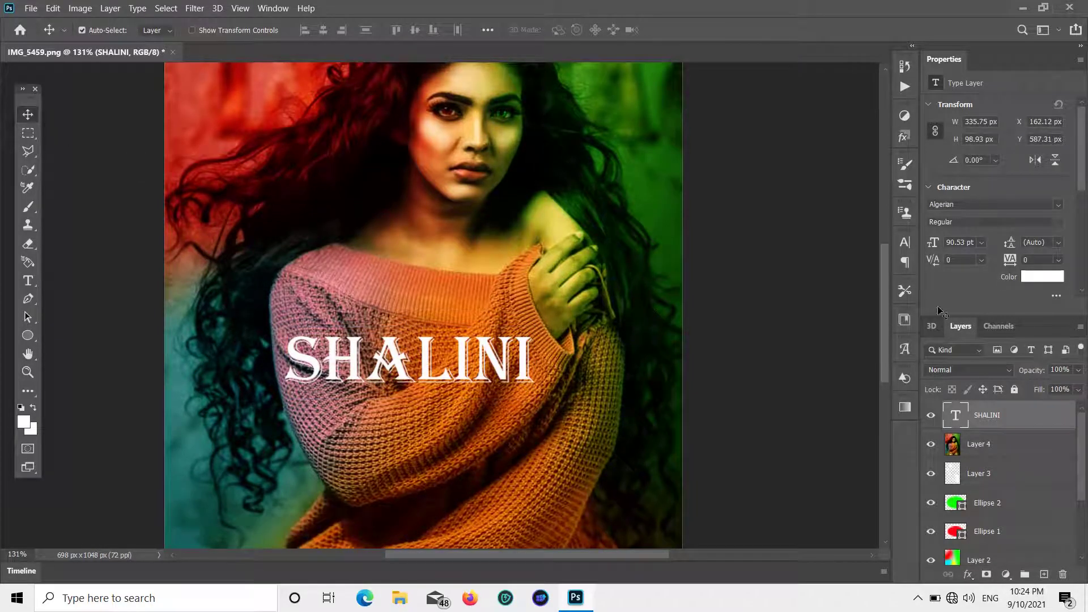
- Switch the SHALINI title's font from Algerian to Bradley Hand ITC
left_click(1060, 205)
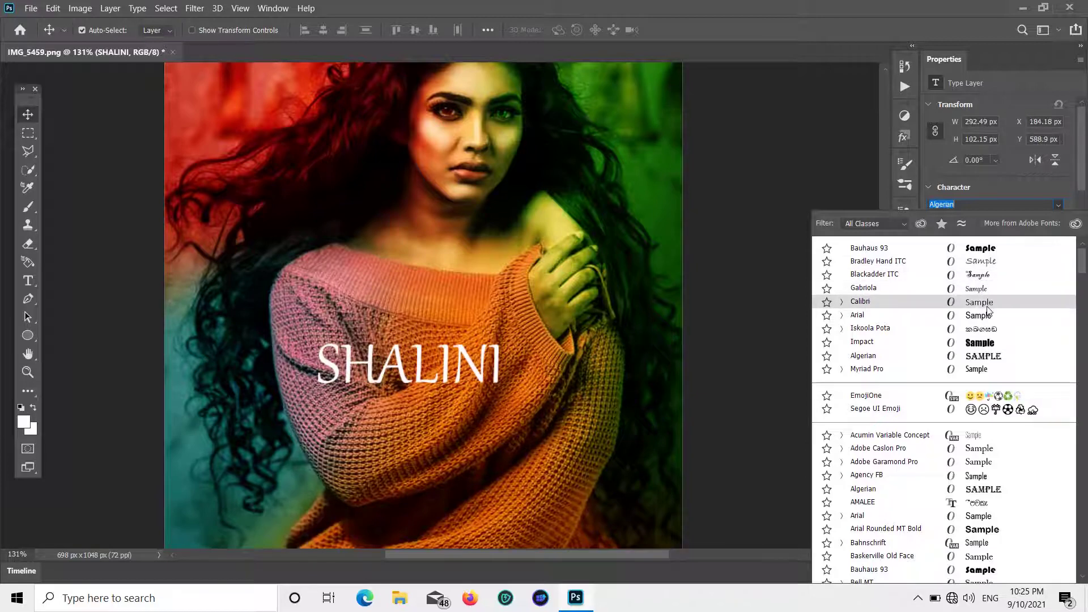
left_click(997, 261)
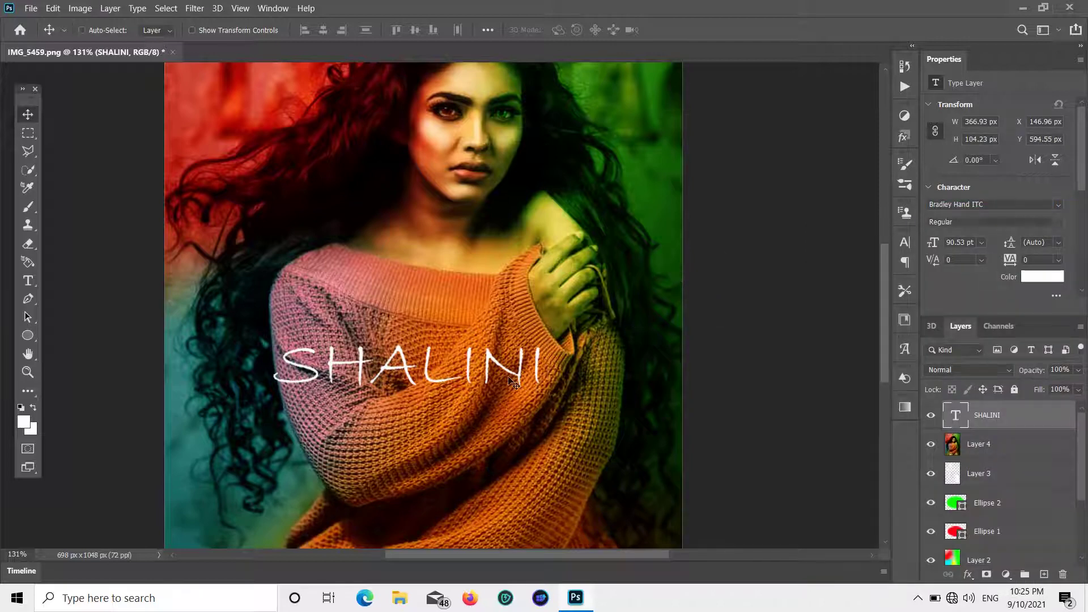
key("ctrl+t")
scroll(509, 381, "down", 2)
- Scale SHALINI to about 130% and move it down across the woman's lap
scroll(506, 386, "down", 2)
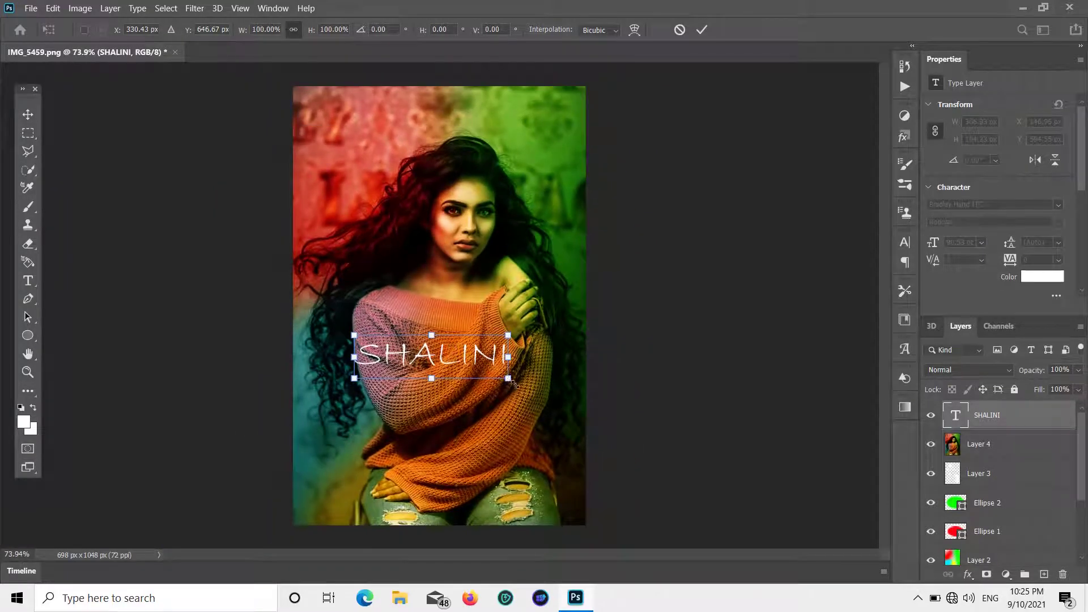
left_click_drag(508, 379, 555, 392)
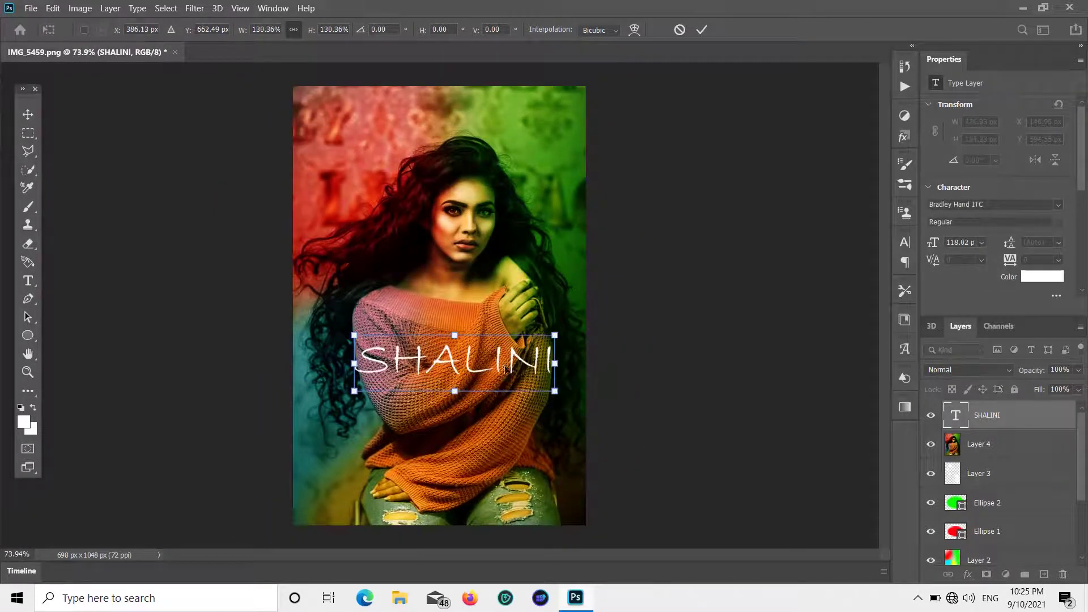
left_click_drag(493, 373, 482, 158)
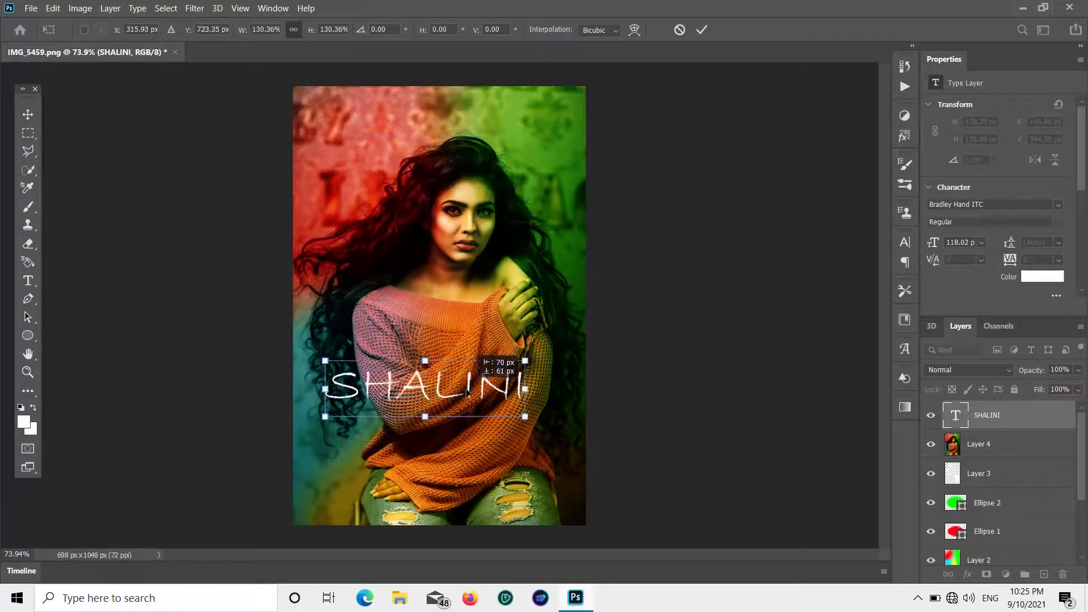
mouse_move(482, 159)
left_mouse_down()
mouse_move(450, 434)
mouse_move(462, 455)
left_mouse_up()
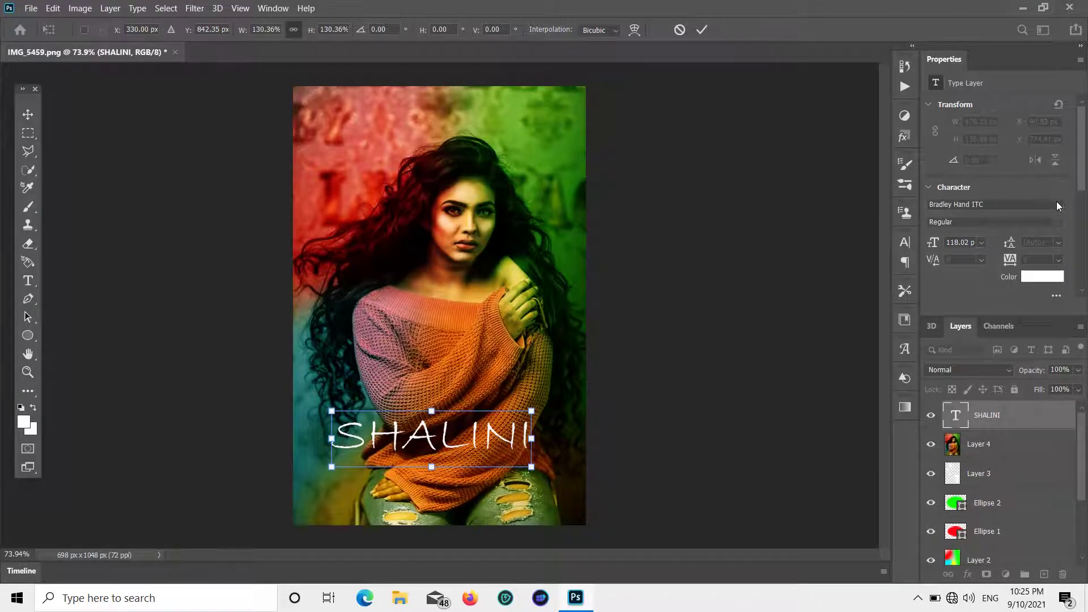
key("Return")
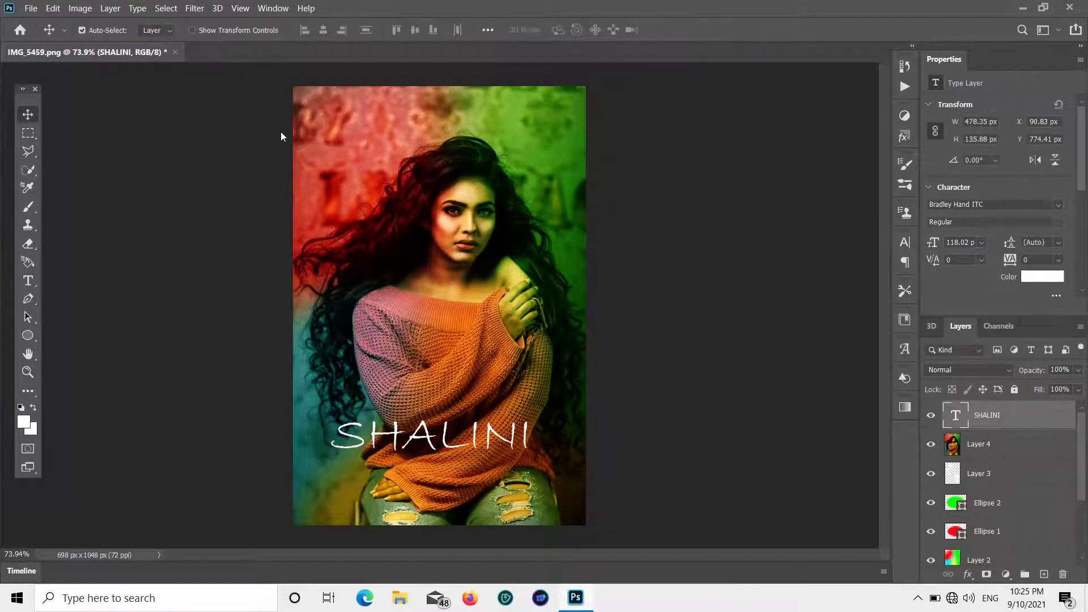
- Scroll through the font list previewing typefaces, then set SHALINI in Chiller
left_click(1056, 206)
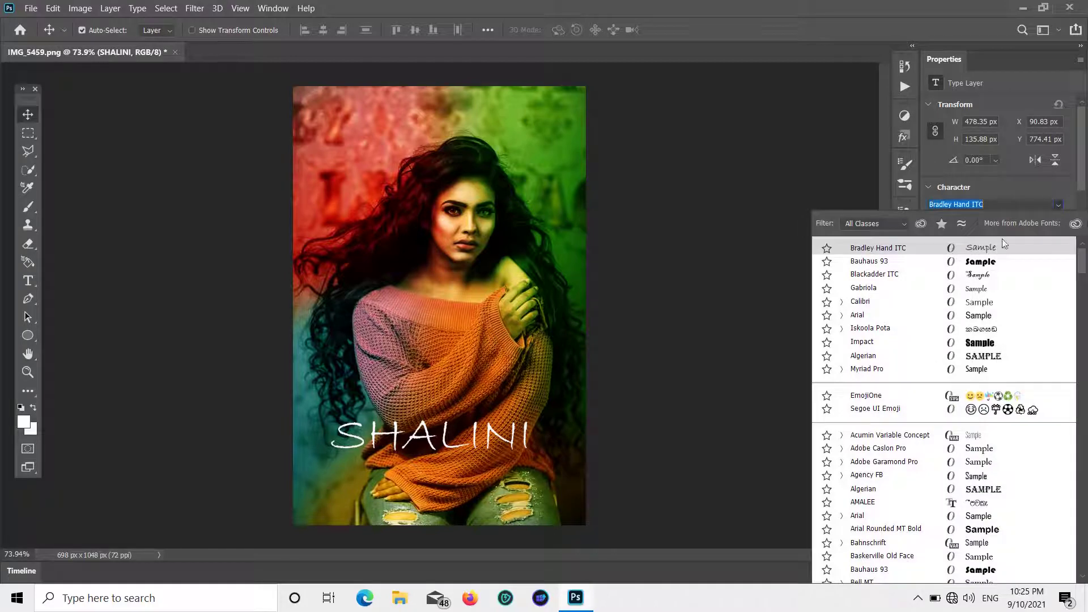
scroll(976, 471, "down", 1)
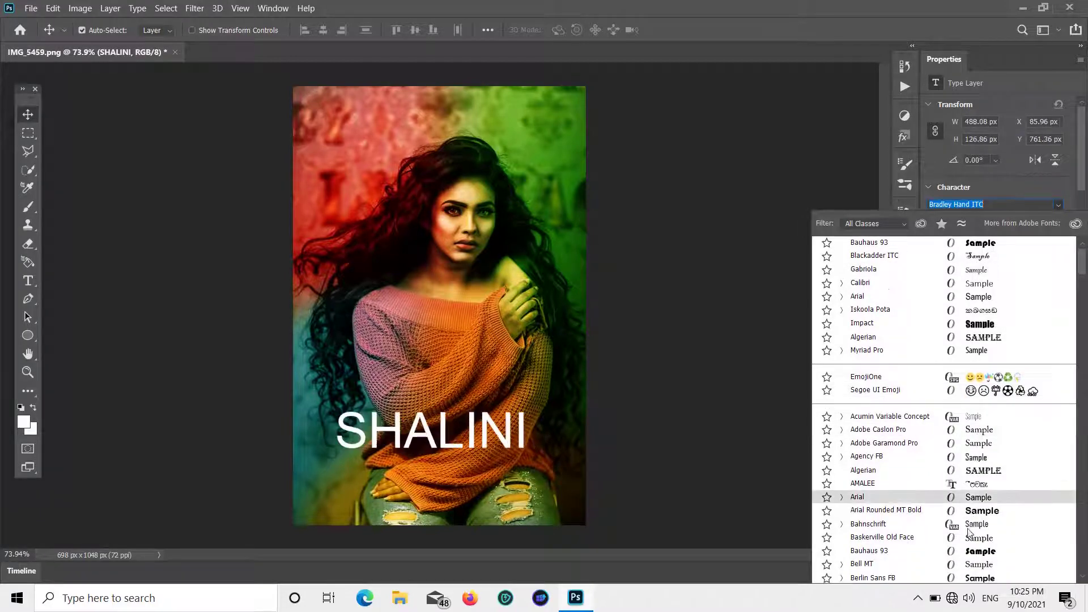
scroll(974, 511, "down", 1)
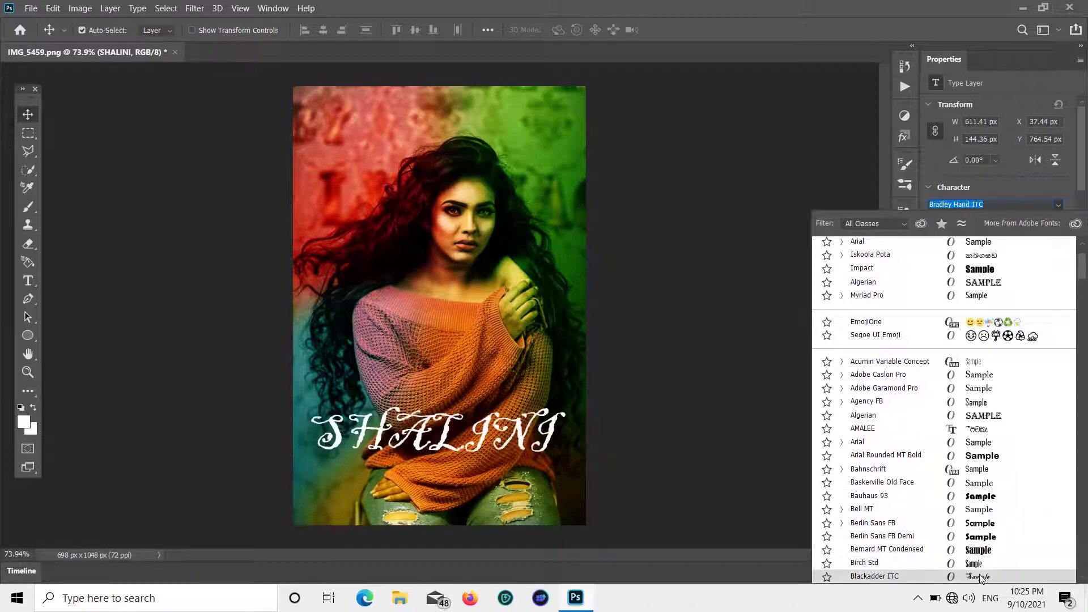
scroll(982, 569, "down", 1)
scroll(982, 569, "down", 1)
scroll(981, 564, "down", 3)
scroll(979, 560, "down", 3)
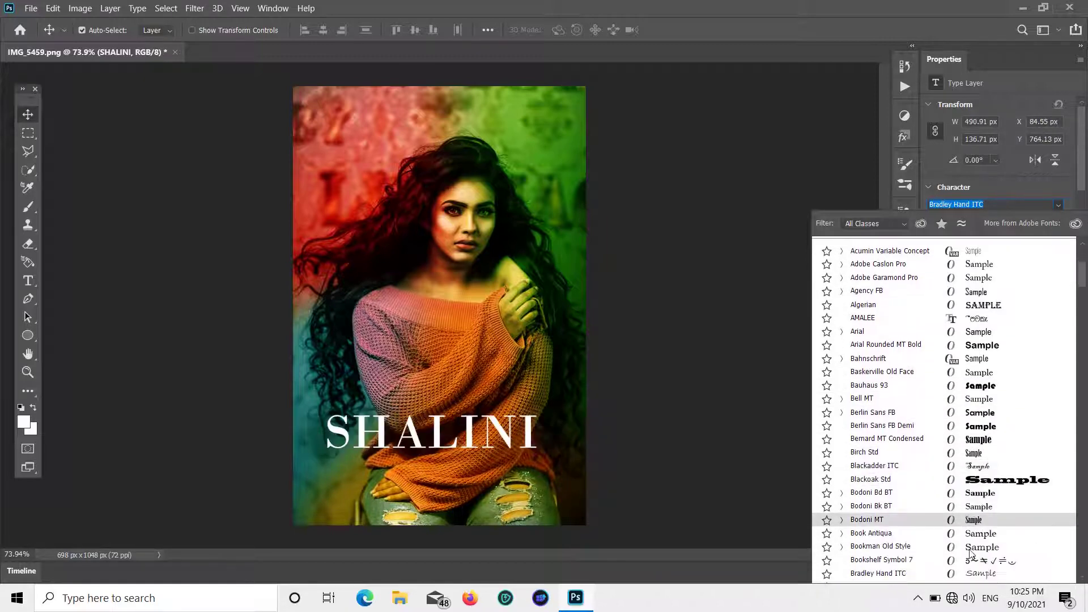
scroll(978, 555, "down", 1)
scroll(976, 553, "down", 4)
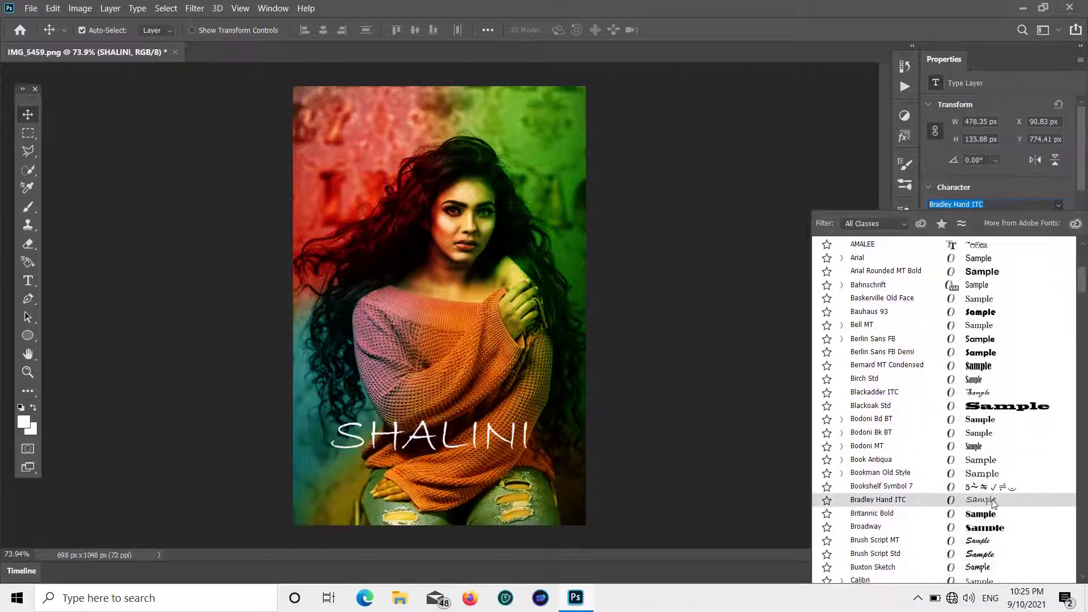
scroll(993, 498, "down", 4)
scroll(992, 488, "down", 3)
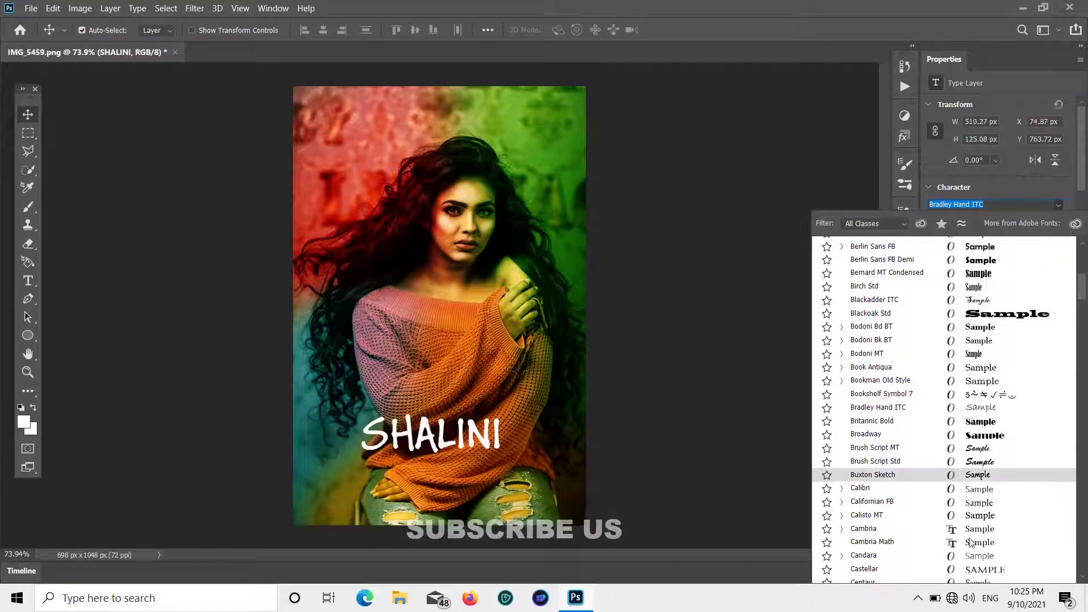
scroll(986, 510, "down", 1)
scroll(981, 536, "down", 4)
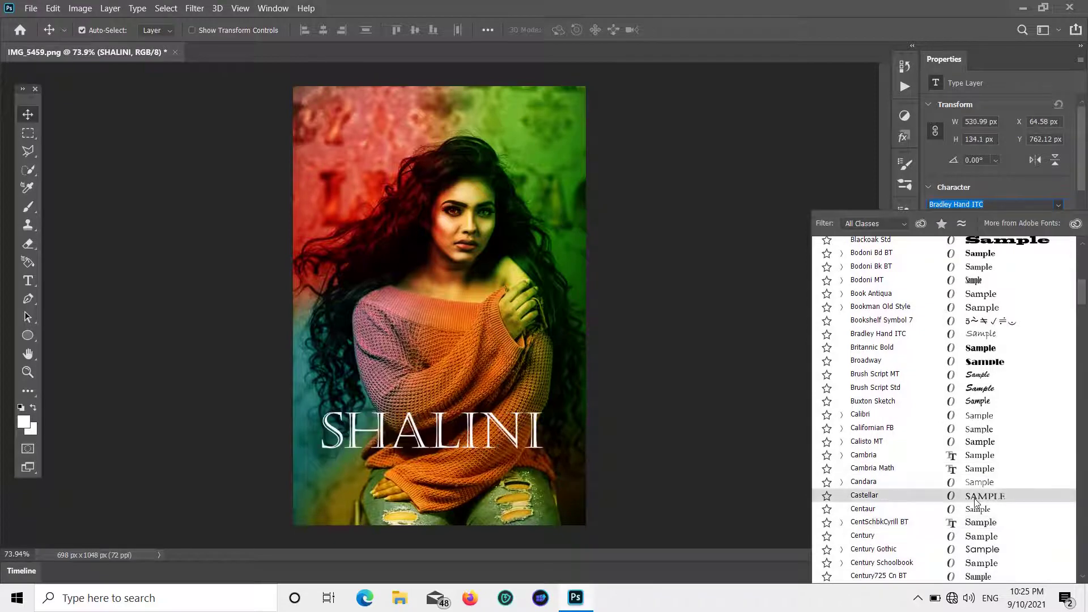
scroll(975, 503, "down", 3)
scroll(975, 502, "down", 4)
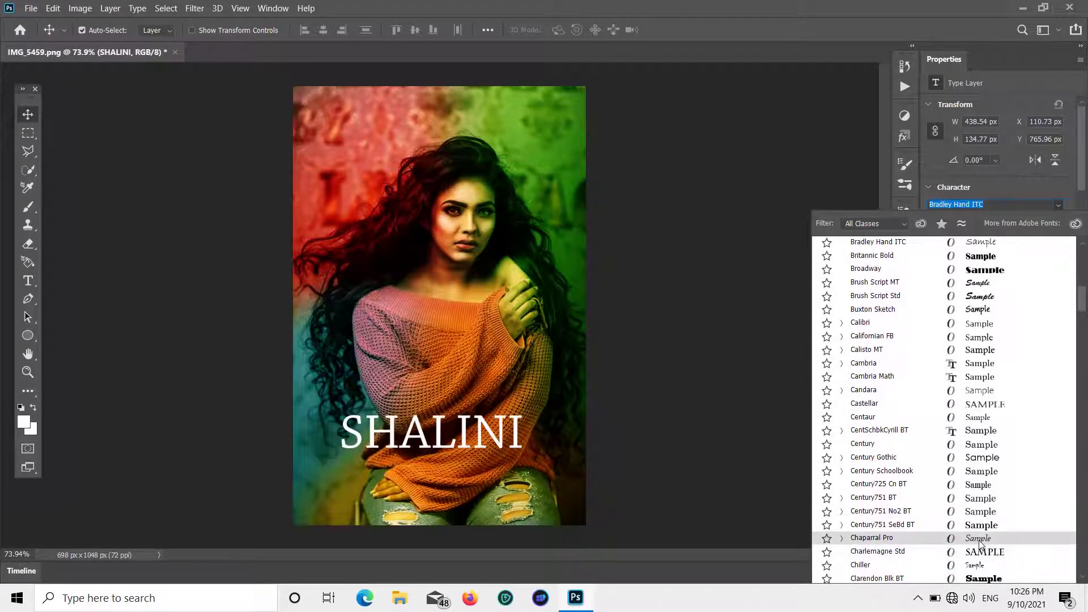
scroll(981, 545, "down", 3)
scroll(981, 546, "down", 2)
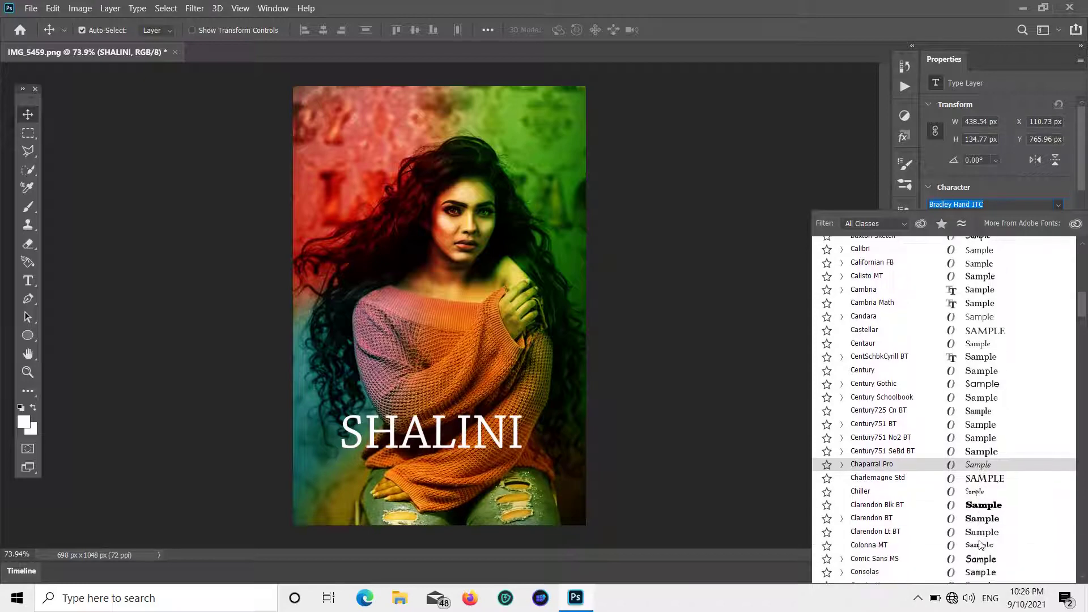
left_click(975, 497)
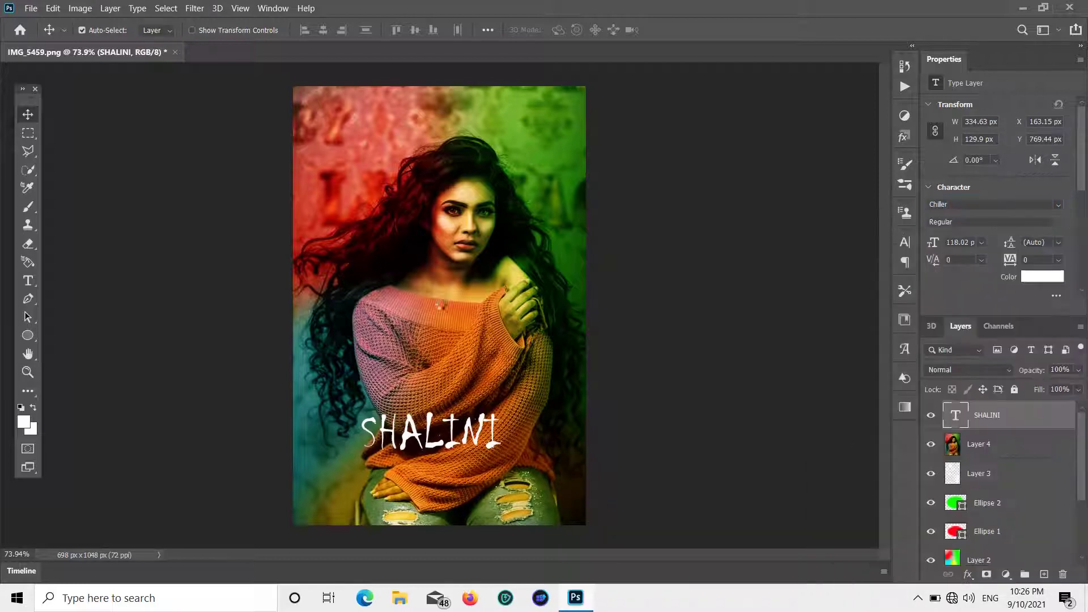
- Scale the Chiller title to about 201% across the lower photo and commit it
key("ctrl+t")
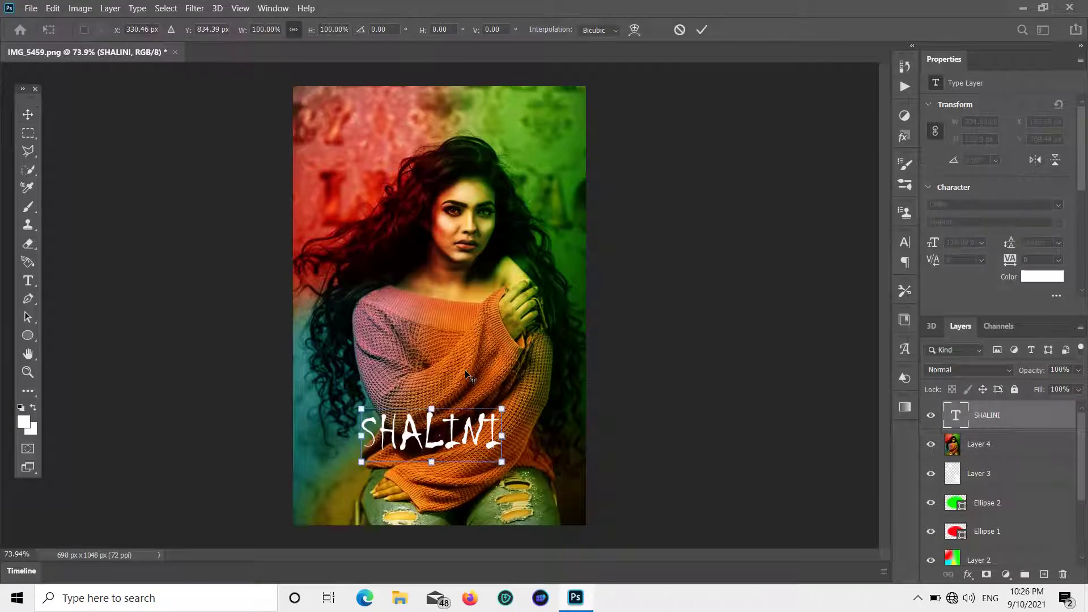
left_click_drag(361, 408, 295, 383)
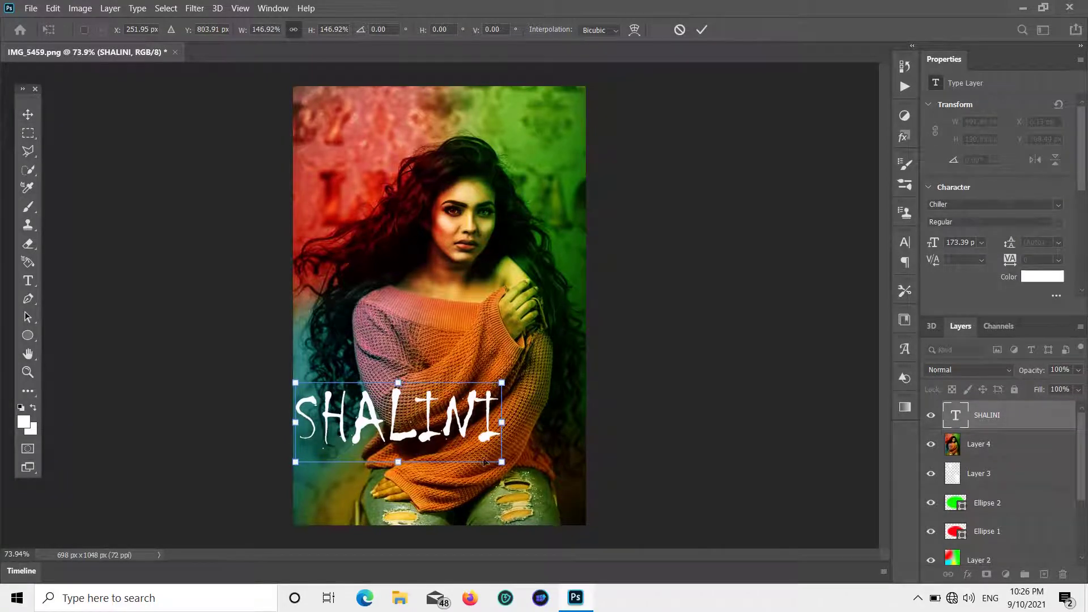
left_click_drag(502, 463, 573, 511)
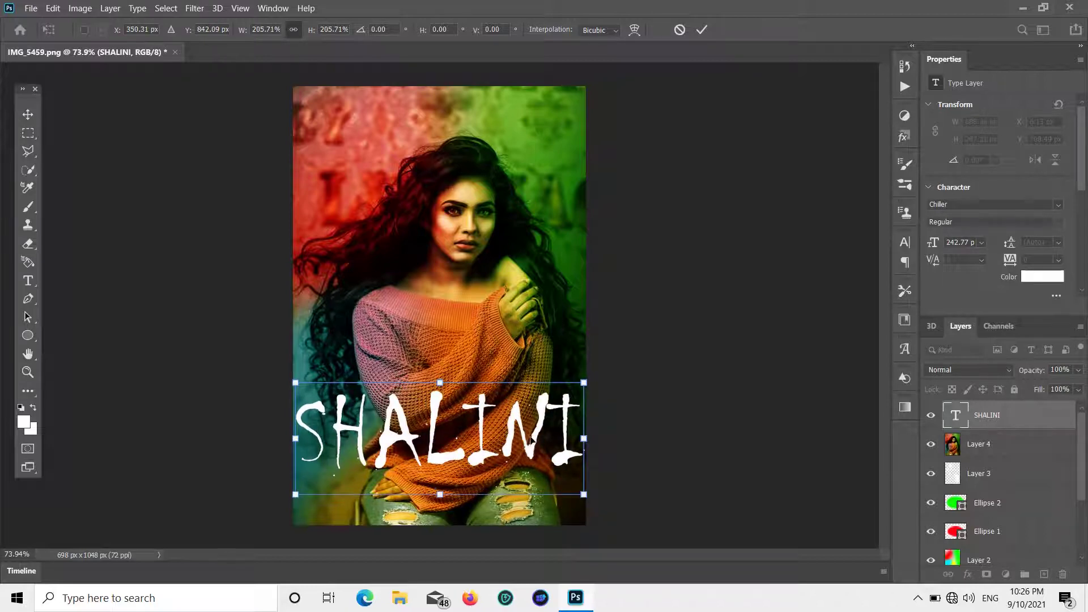
left_click_drag(531, 439, 532, 451)
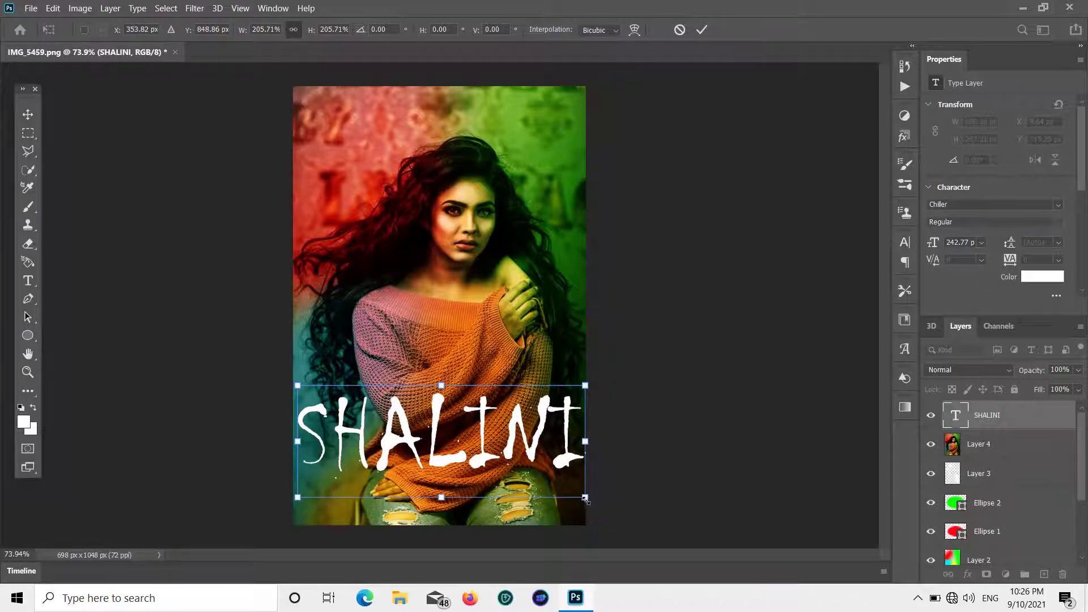
left_click_drag(585, 499, 579, 495)
left_click_drag(533, 446, 534, 447)
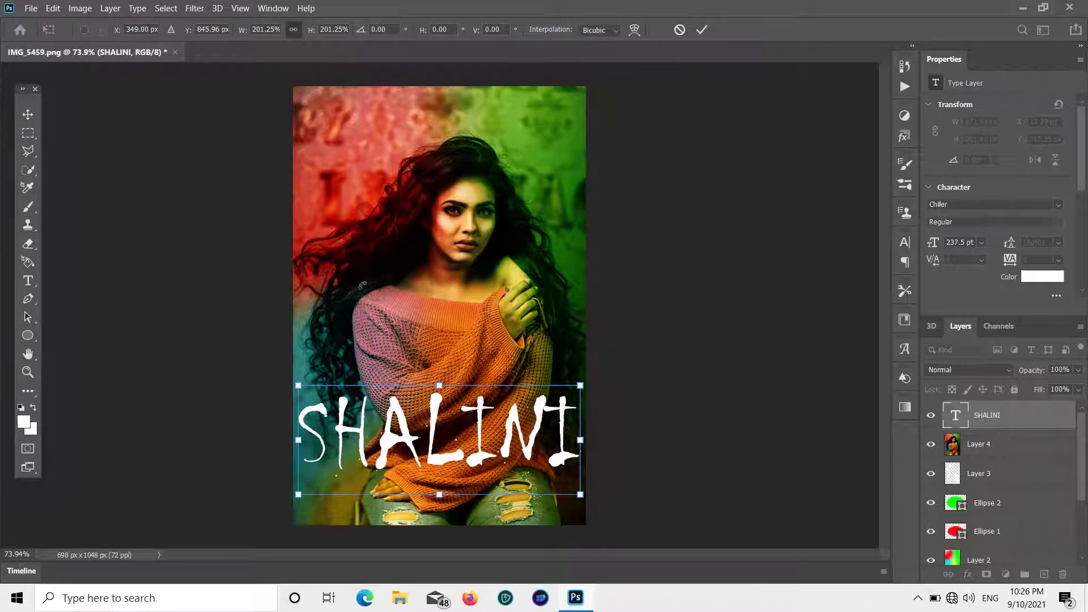
left_click(28, 114)
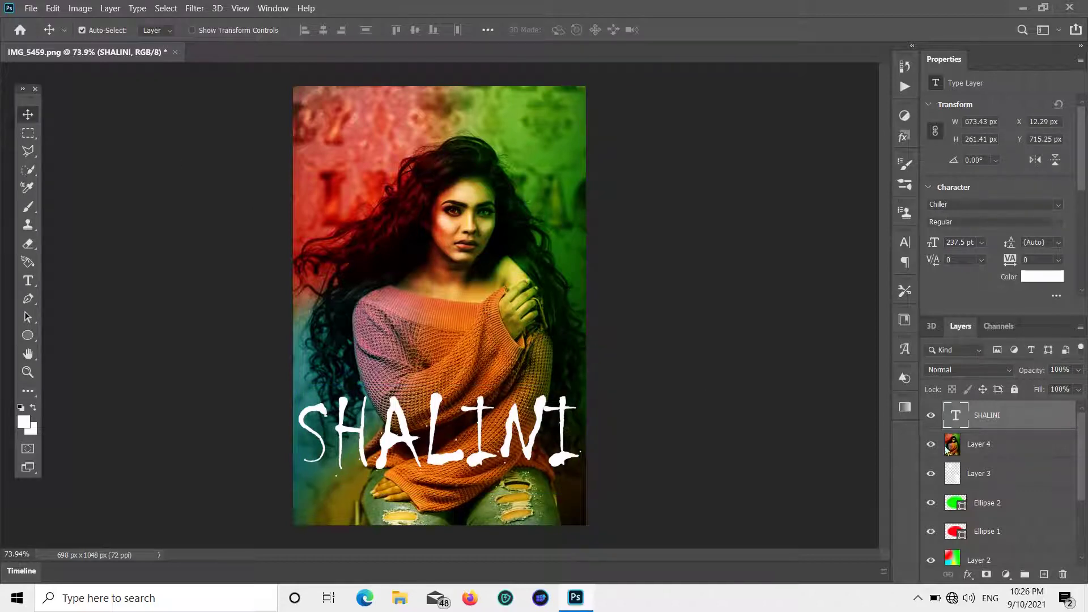
left_click(1006, 575)
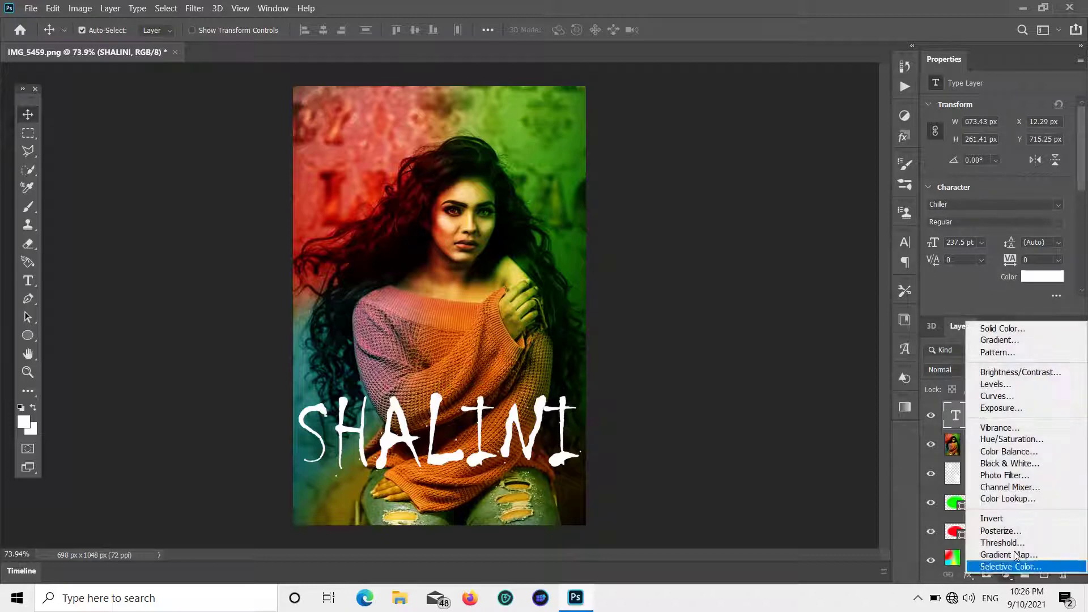
- Add a Bevel & Emboss effect to the SHALINI title in Layer Style
left_click(972, 585)
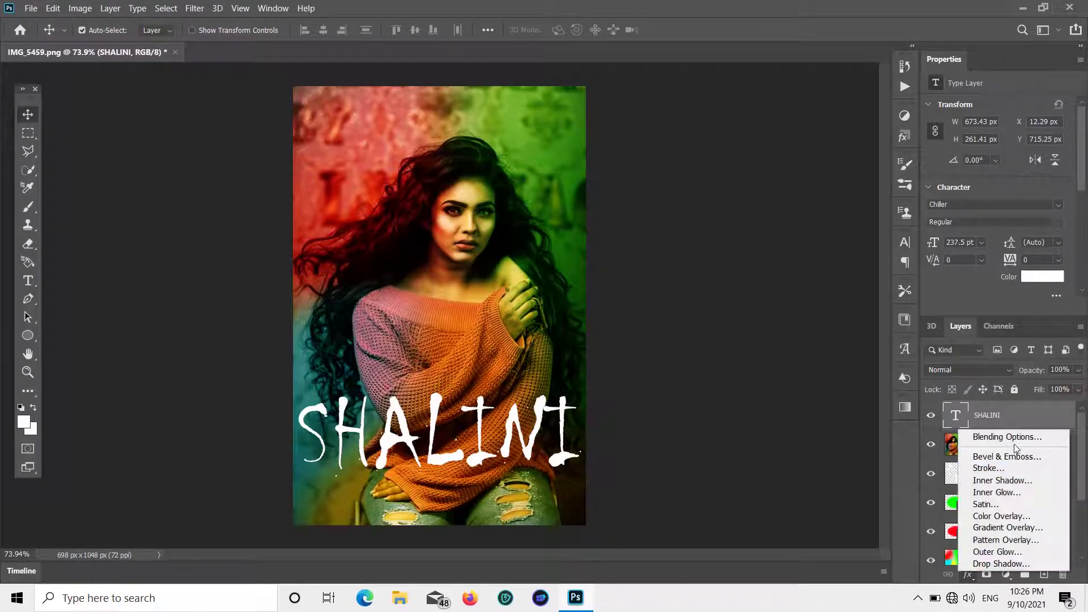
left_click(1008, 437)
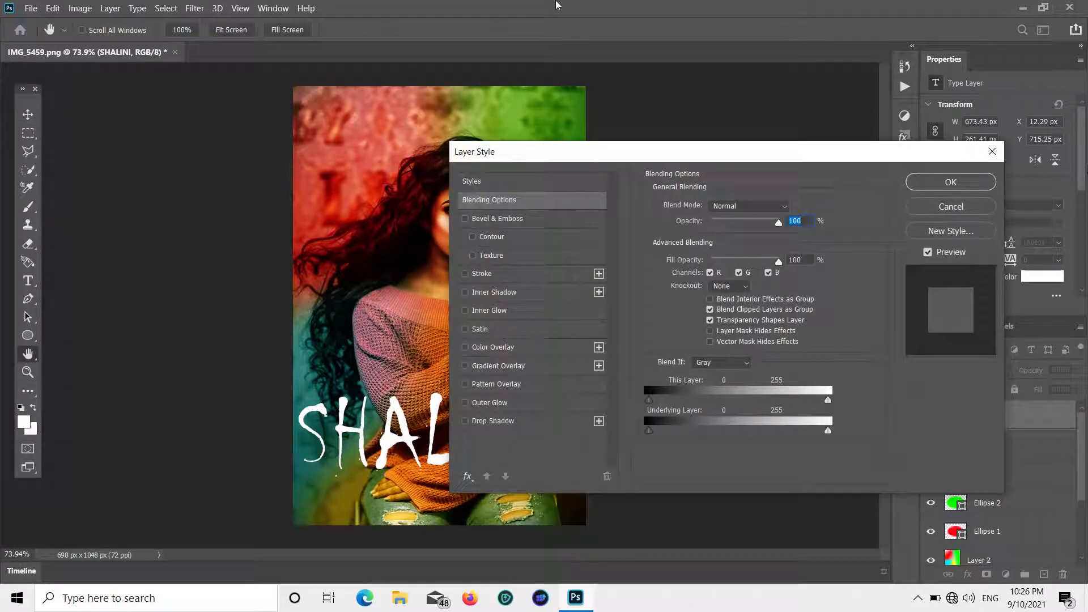
left_click(465, 219)
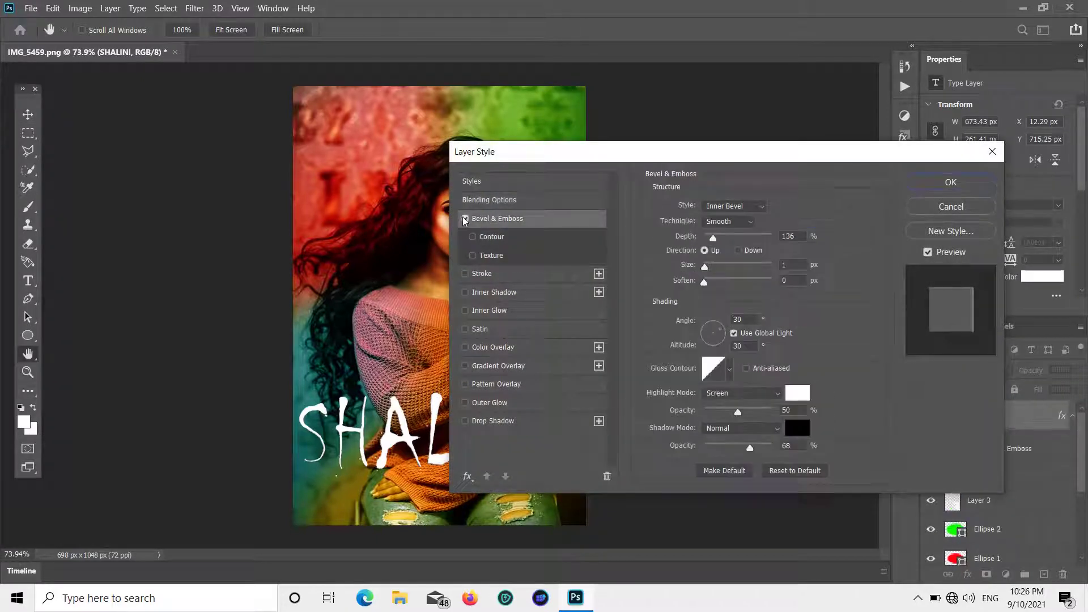
left_click_drag(593, 161, 679, 148)
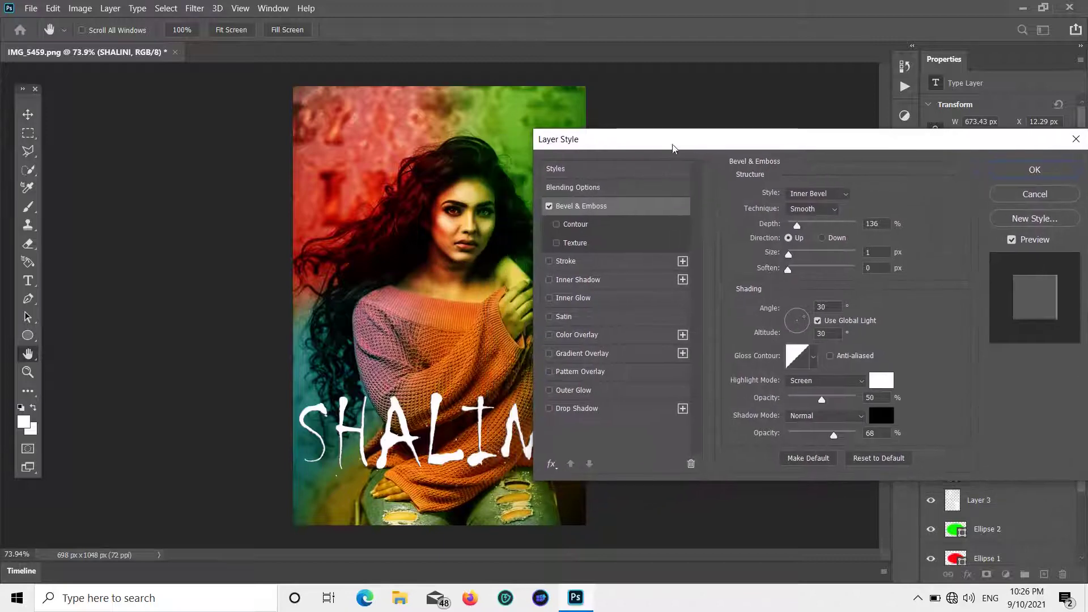
- Try gloss contour presets and settle on the second preset in the second row
left_click(814, 357)
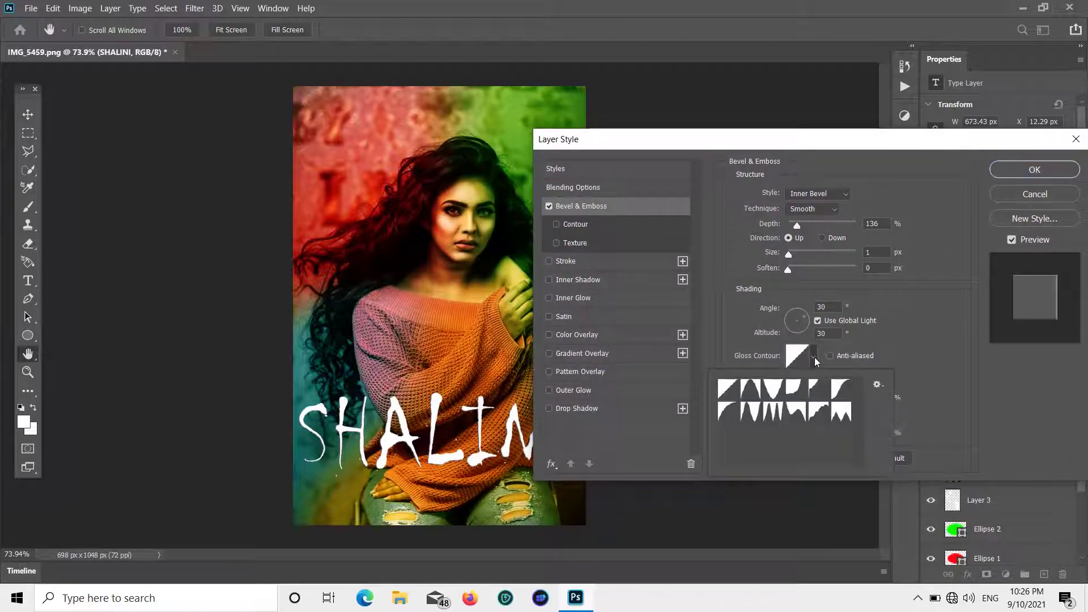
left_click(753, 390)
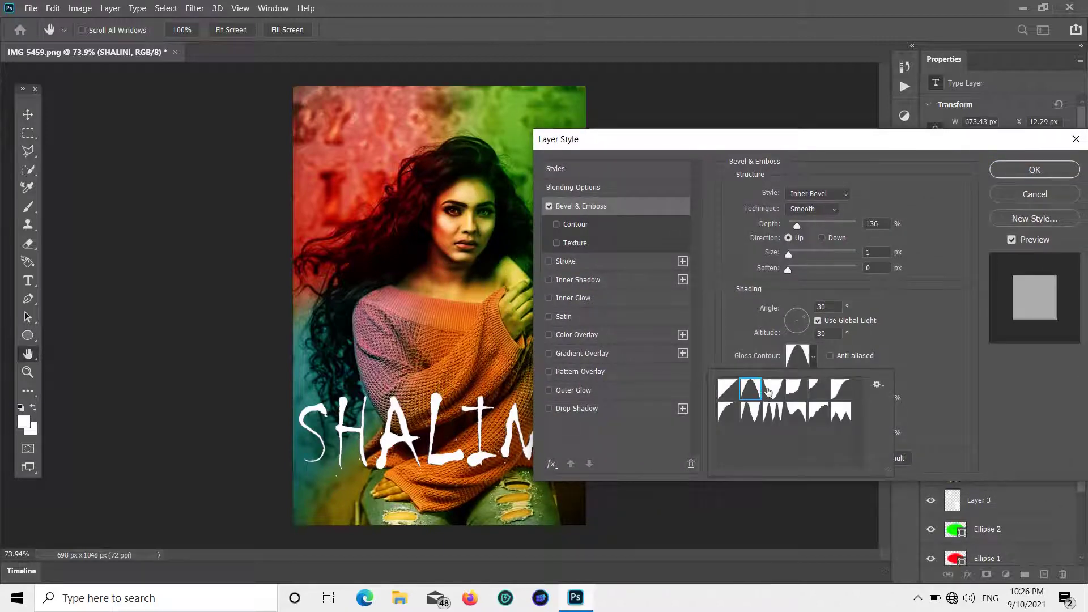
left_click(772, 390)
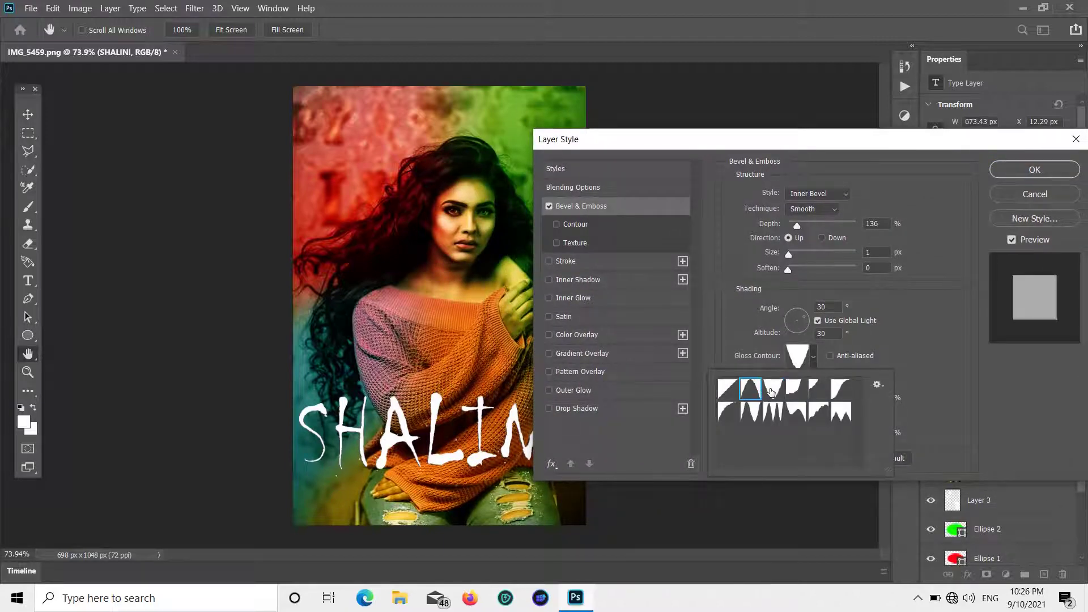
left_click(800, 396)
left_click(841, 396)
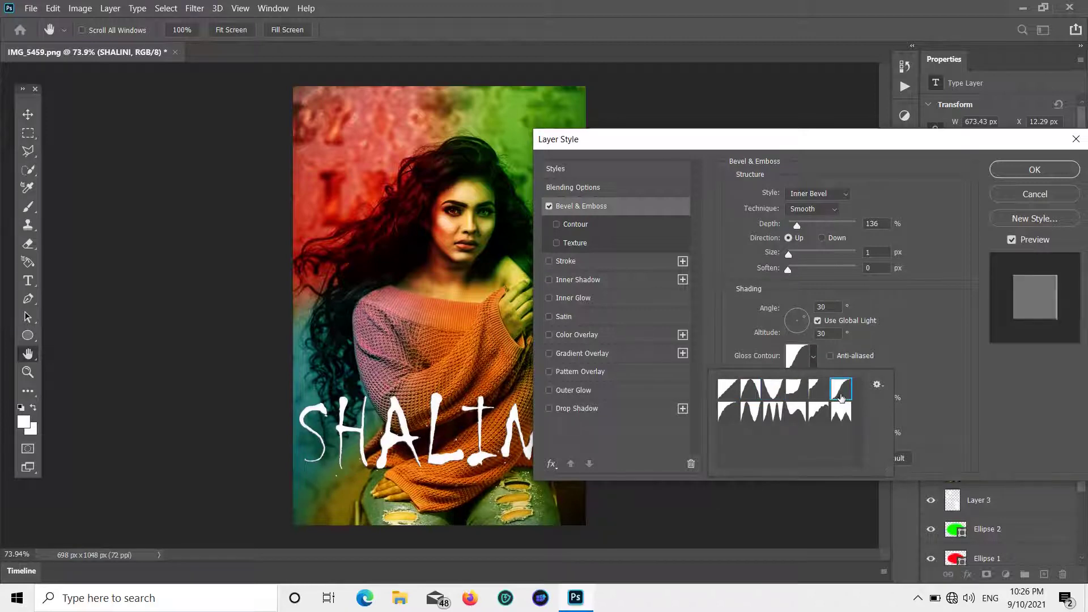
left_click(794, 412)
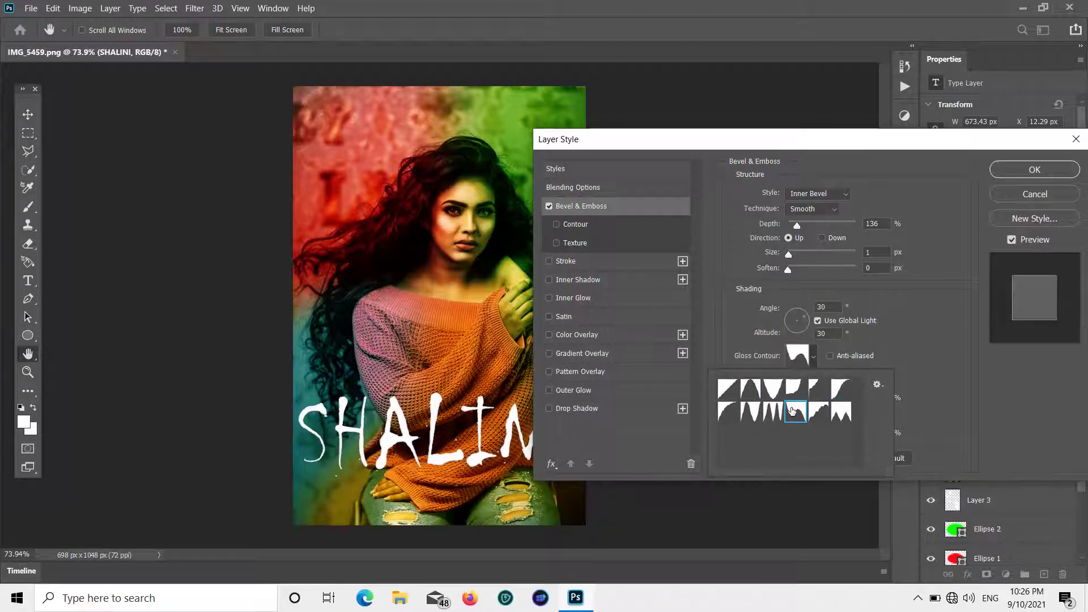
left_click(749, 391)
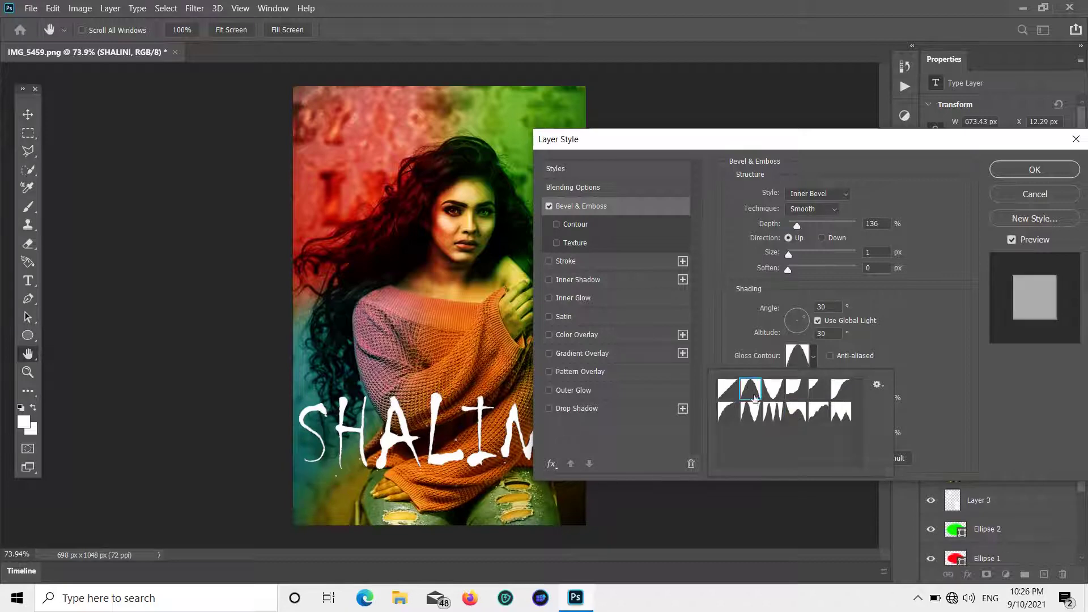
left_click(752, 412)
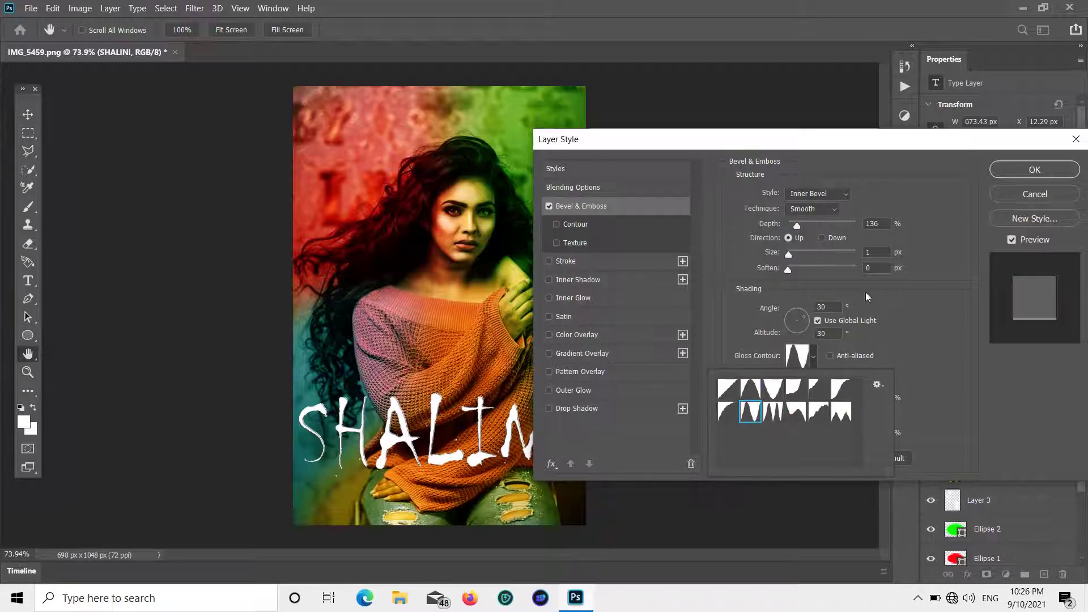
left_click(548, 261)
left_click(549, 260)
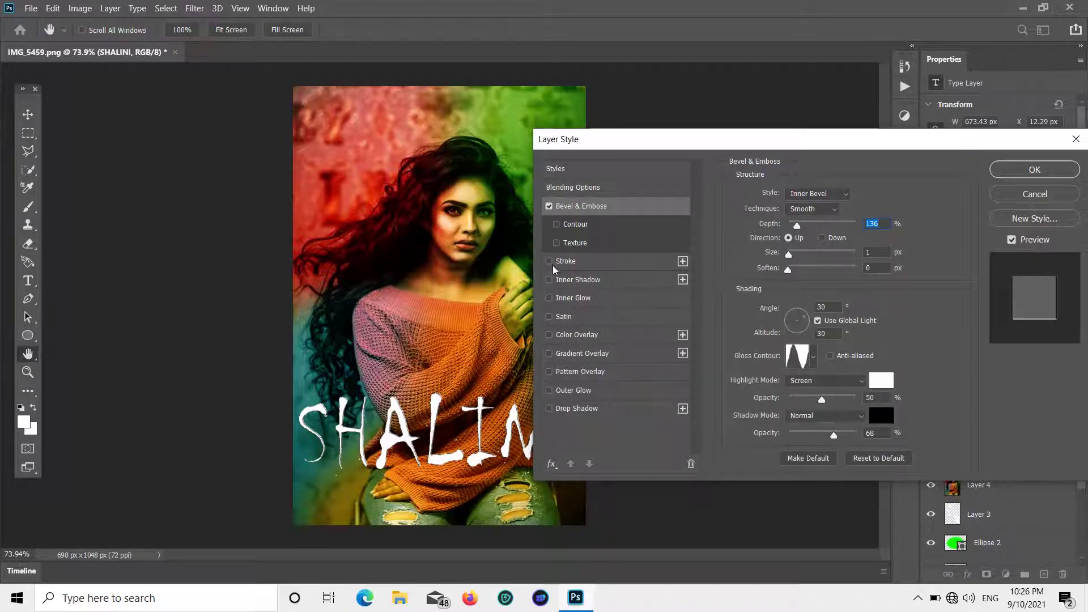
- Add Outer Glow, set bevel Depth to 209% and Highlight Opacity to 19%
left_click(550, 260)
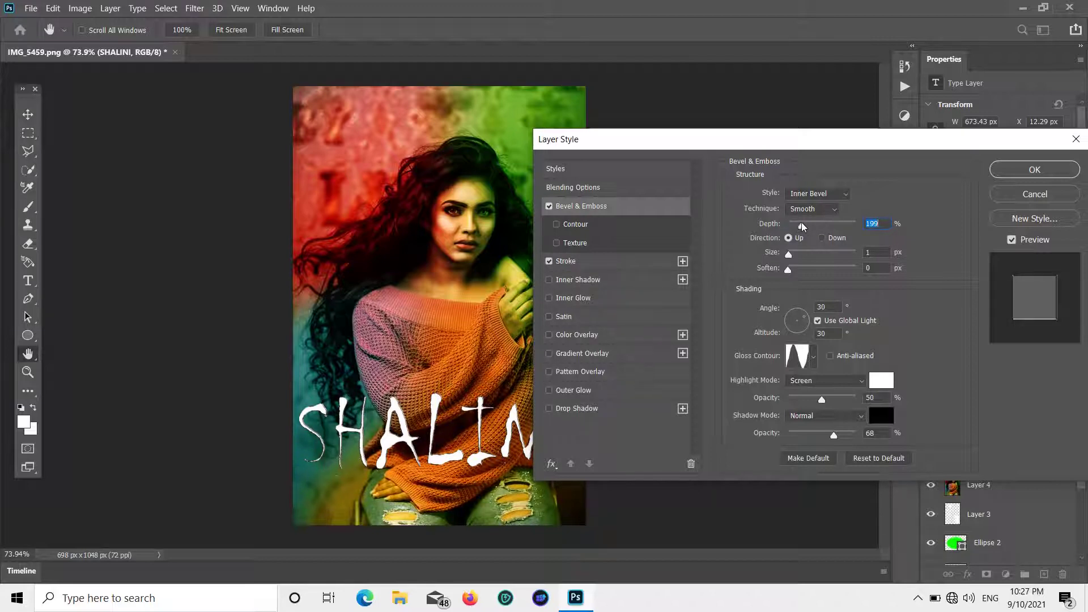
left_click_drag(801, 223, 811, 227)
left_click(549, 261)
left_click(549, 298)
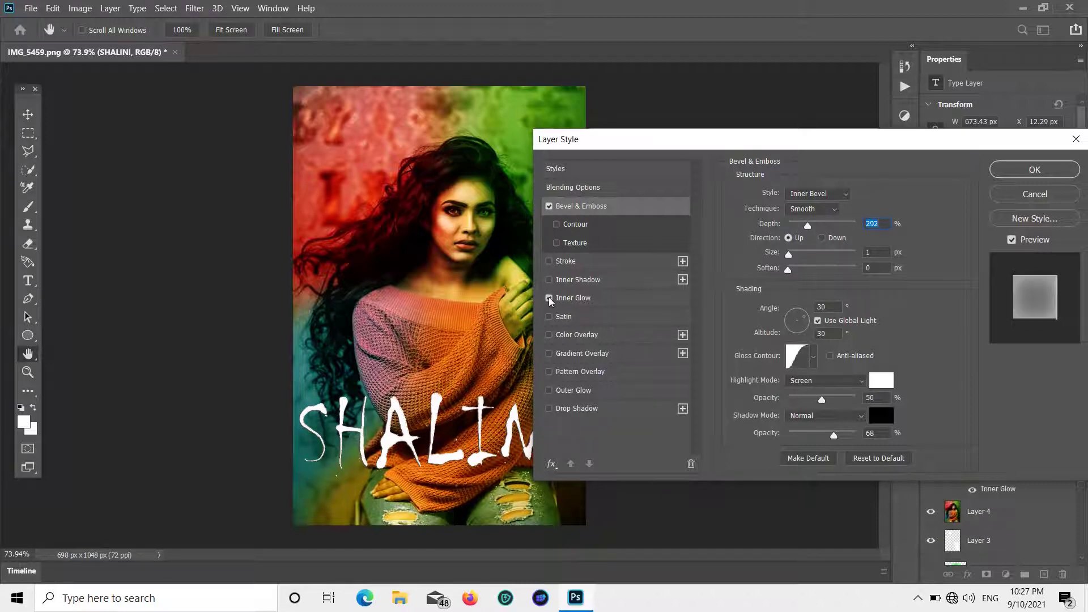
left_click(549, 297)
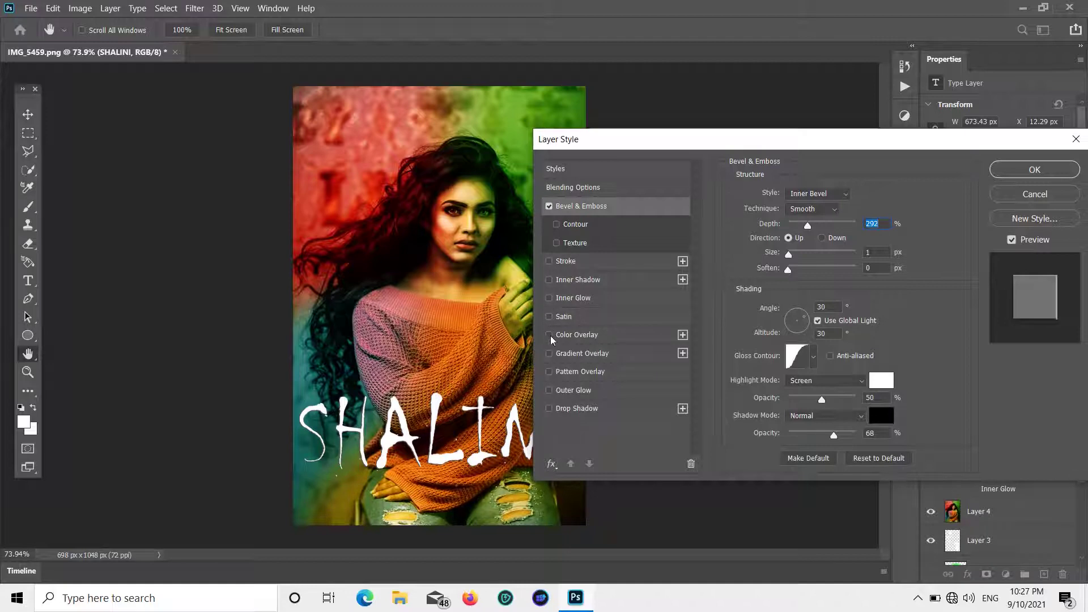
left_click(550, 390)
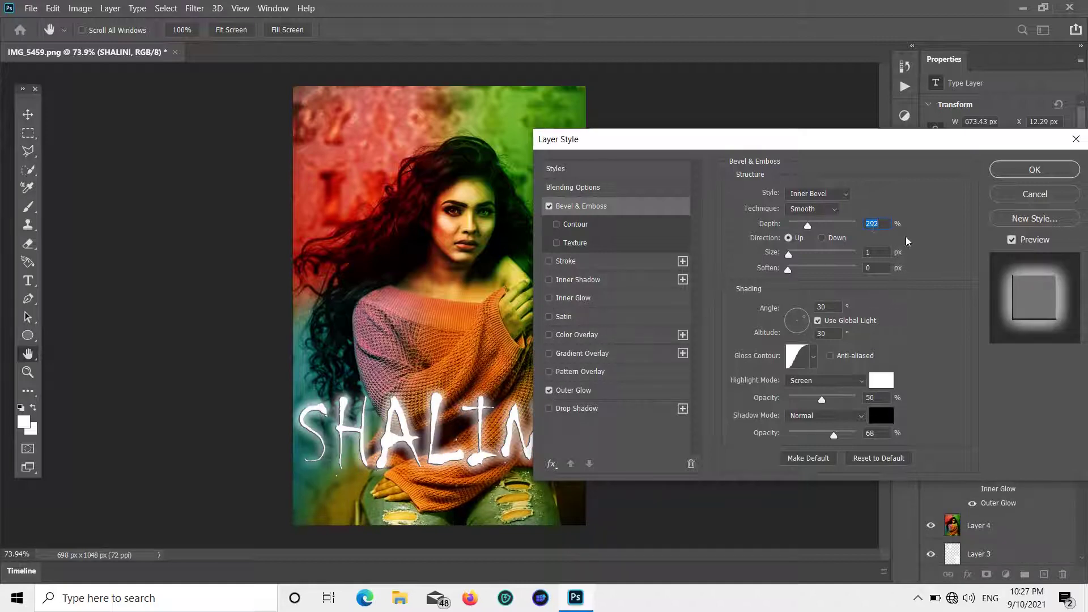
left_click_drag(802, 229, 804, 225)
left_click_drag(805, 225, 801, 229)
left_click_drag(823, 401, 802, 407)
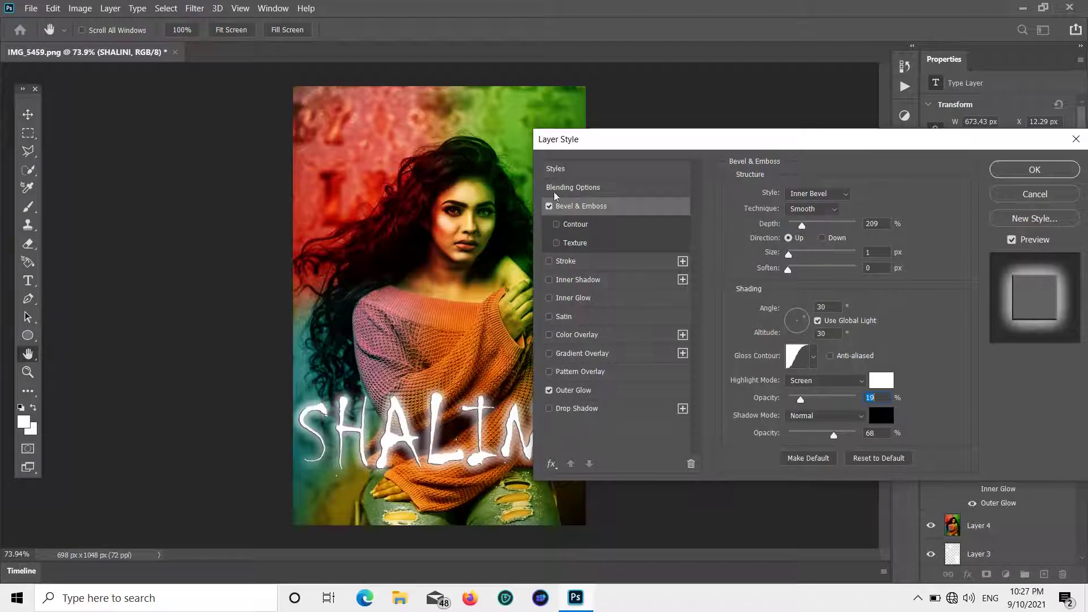
- Re-enable Stroke, add Drop Shadow, and apply the layer effects with OK
left_click(548, 263)
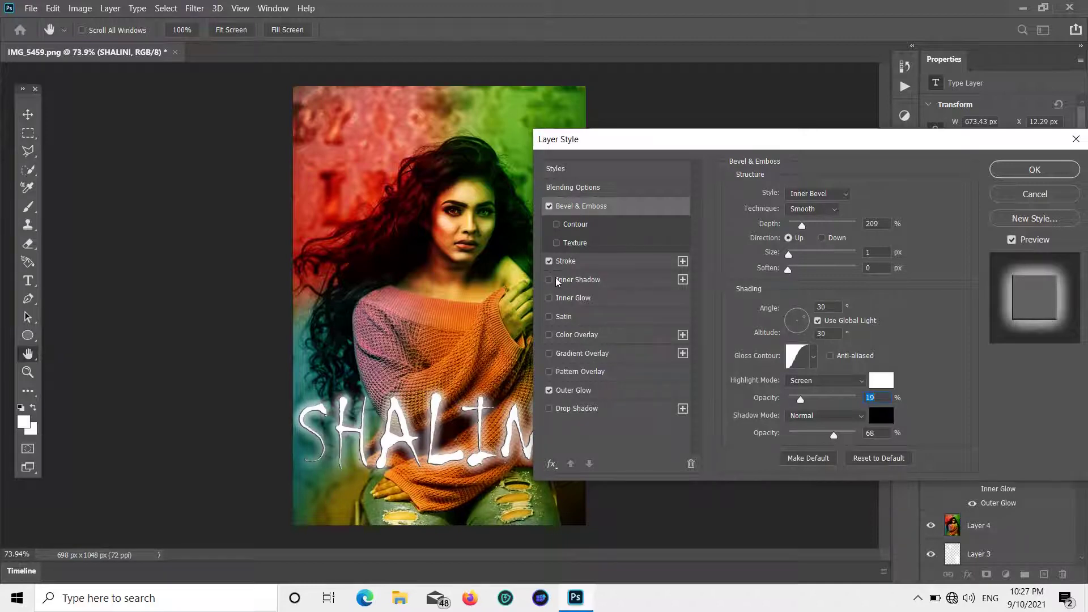
left_click(549, 301)
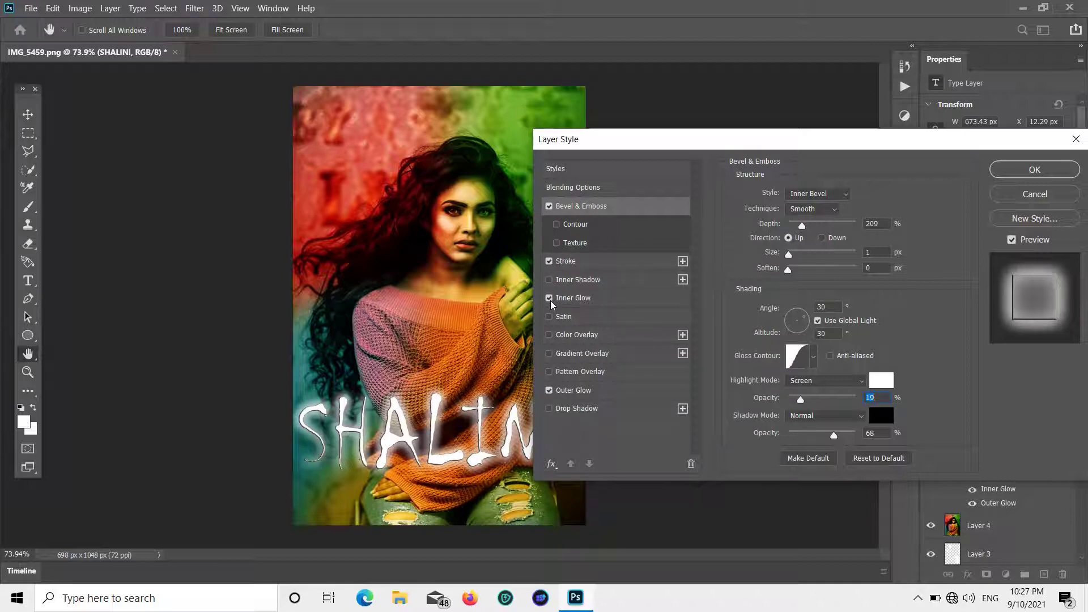
left_click(549, 300)
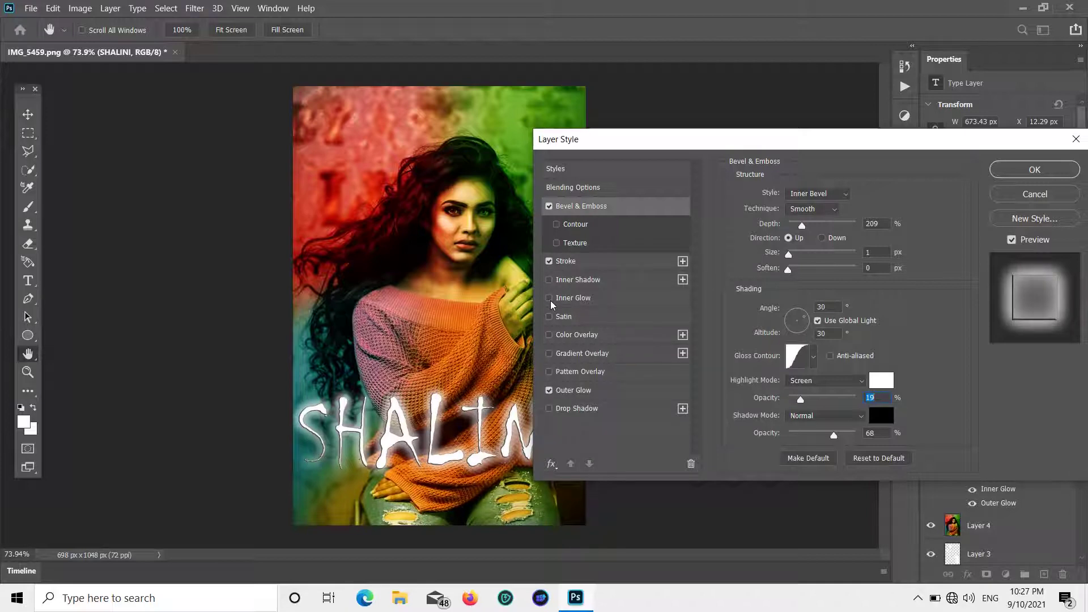
left_click(550, 409)
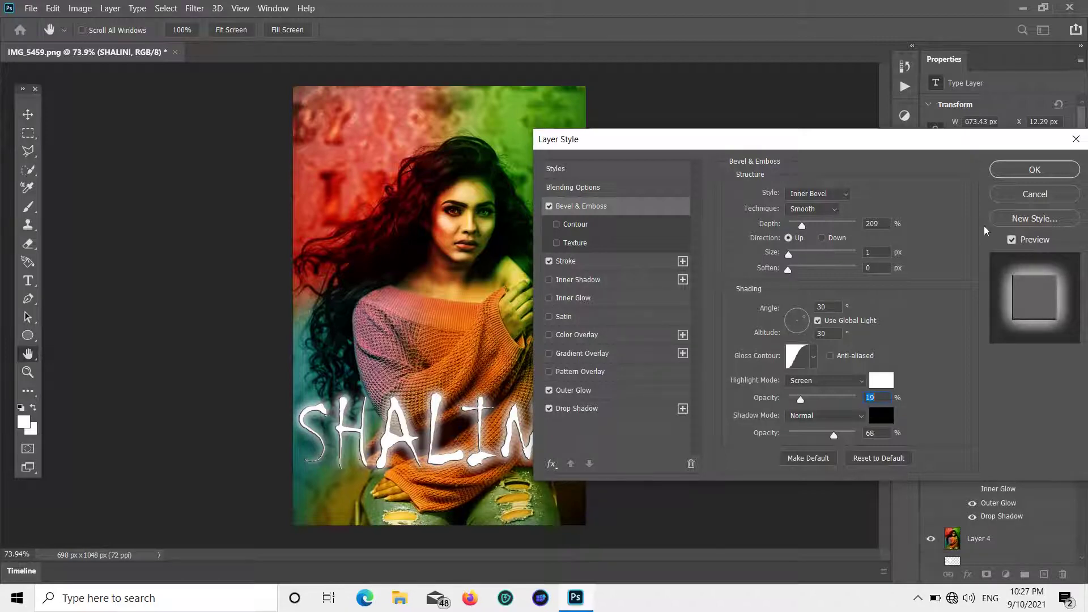
left_click(1038, 169)
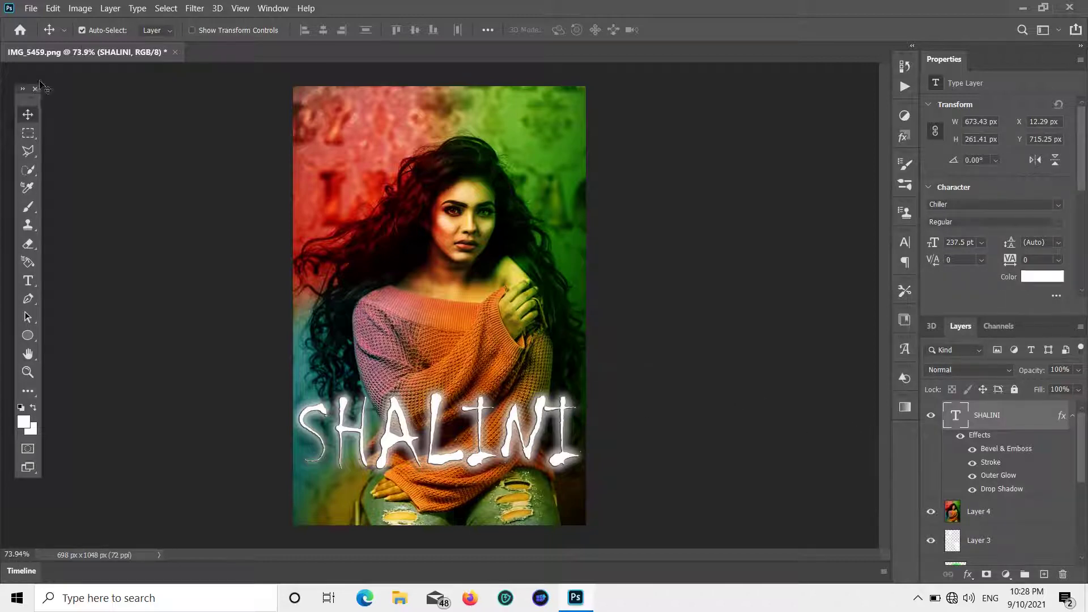
- Open File > Export > Export As with PNG format and start the export
left_click(36, 14)
mouse_move(47, 205)
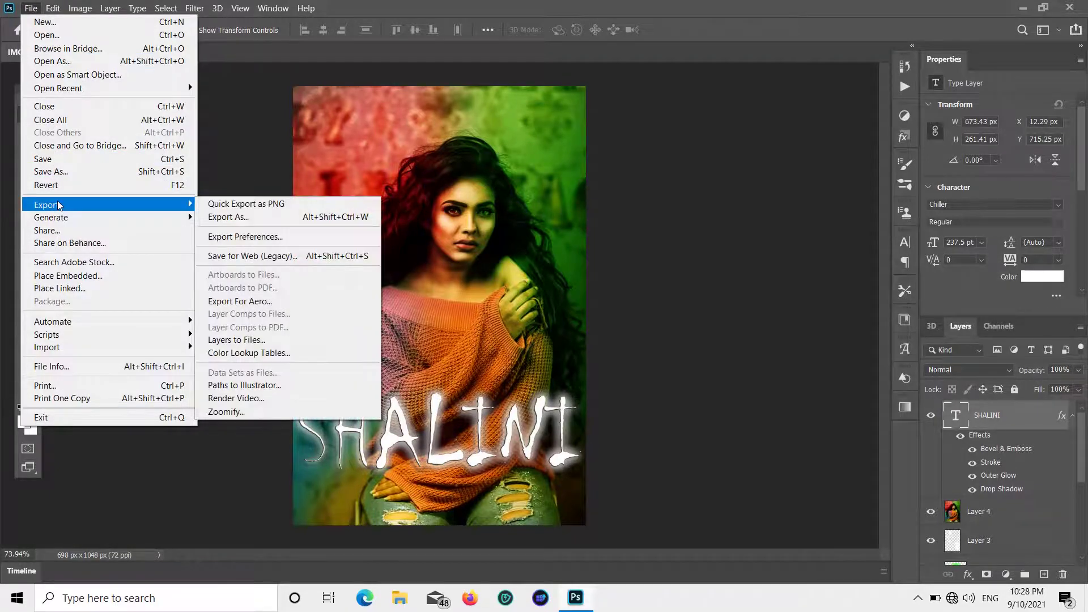
left_click(257, 222)
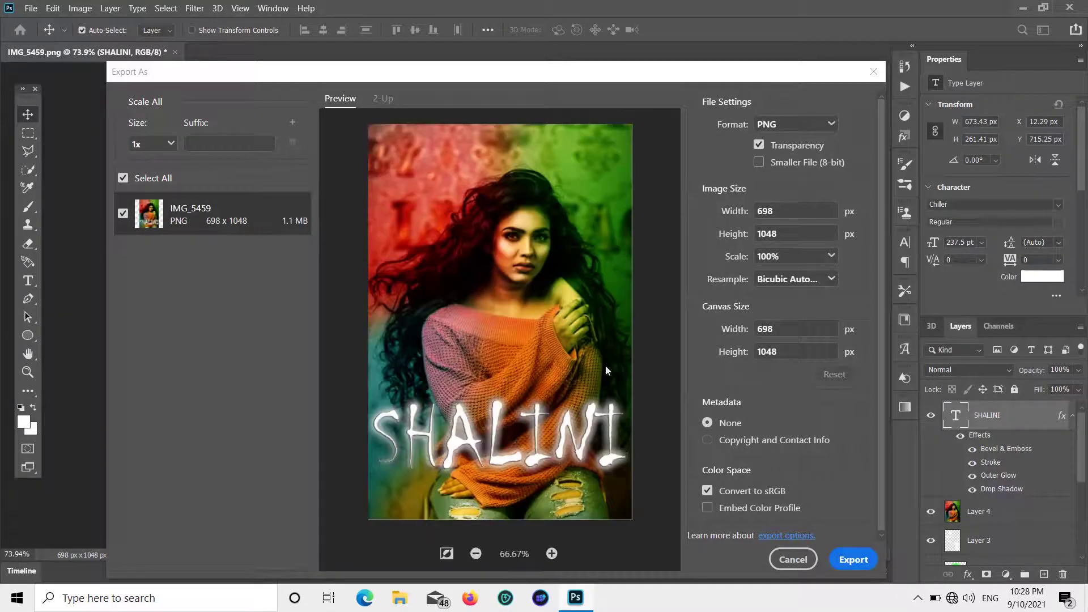
left_click(867, 557)
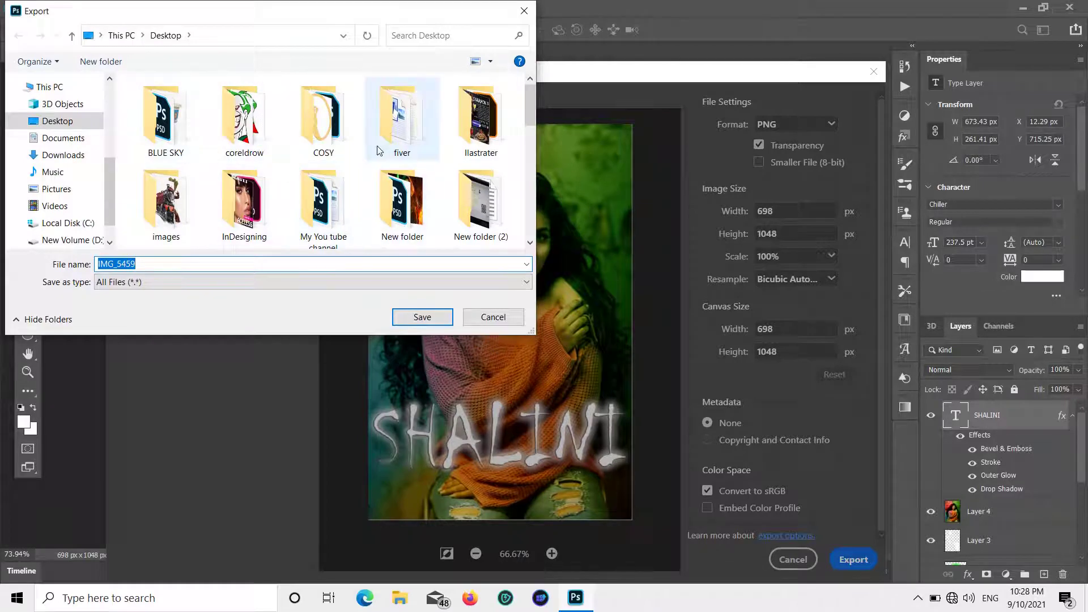
- Save the PNG as SHALINI in the Desktop's Photoshop folder
scroll(379, 151, "down", 2)
scroll(341, 170, "down", 3)
left_click(245, 195)
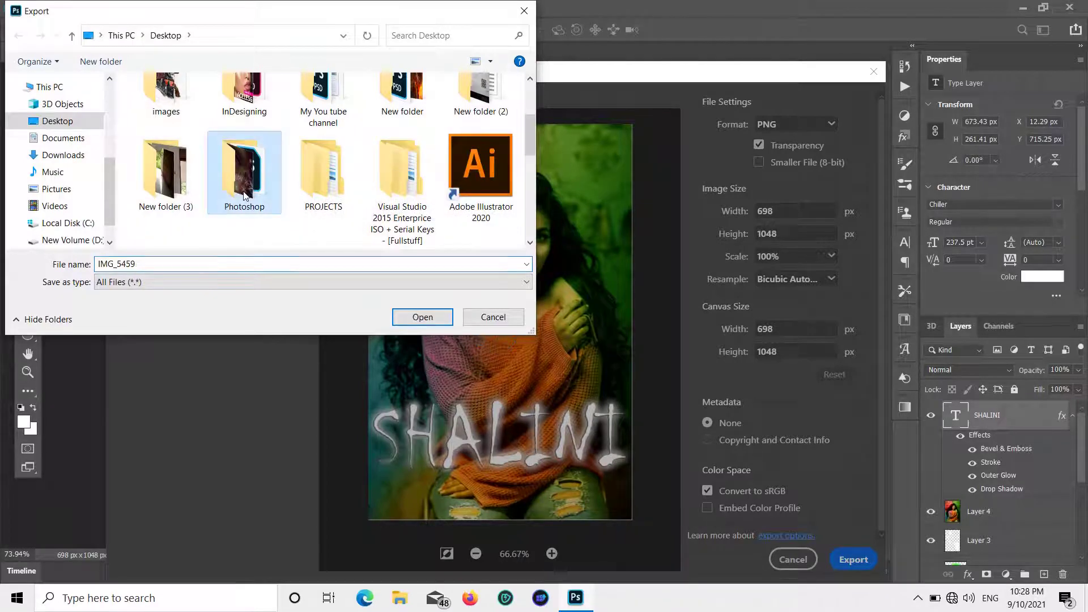
double_click(246, 196)
double_click(214, 266)
key("BackSpace")
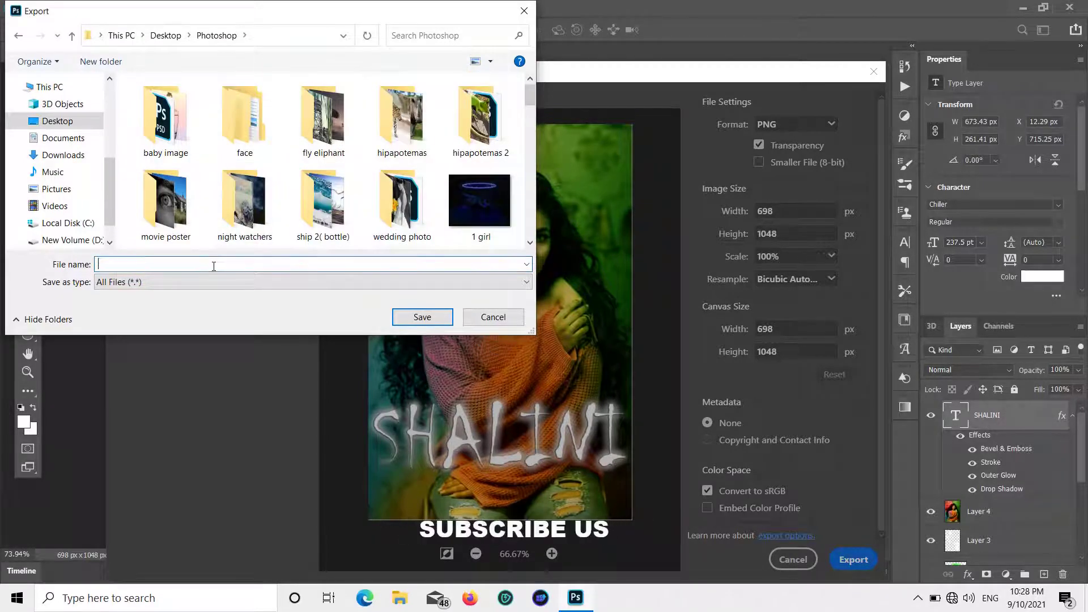
type("SHA")
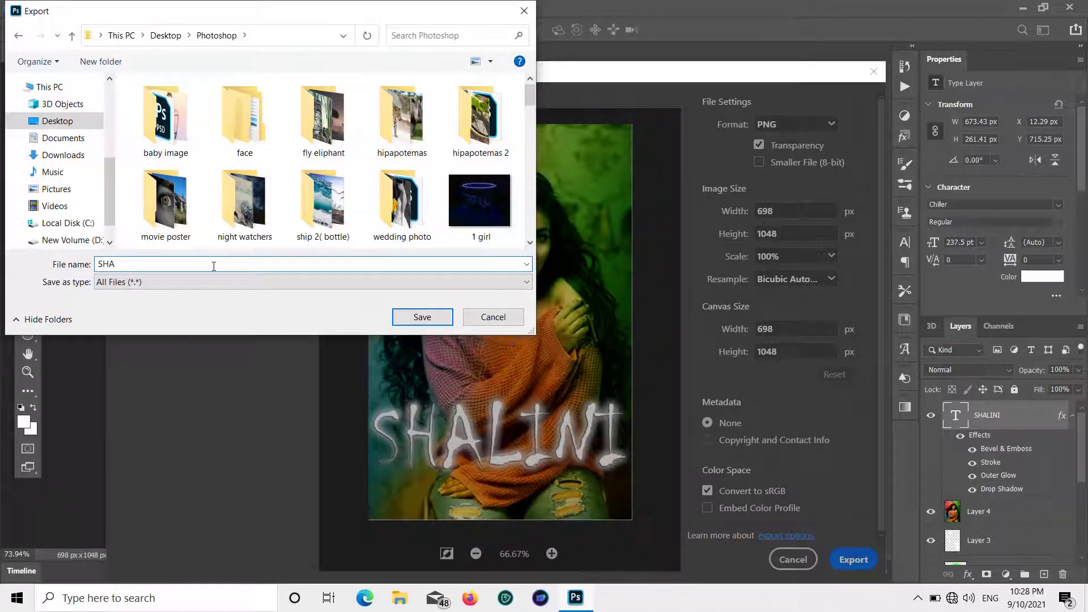
type("LINI")
left_click(406, 318)
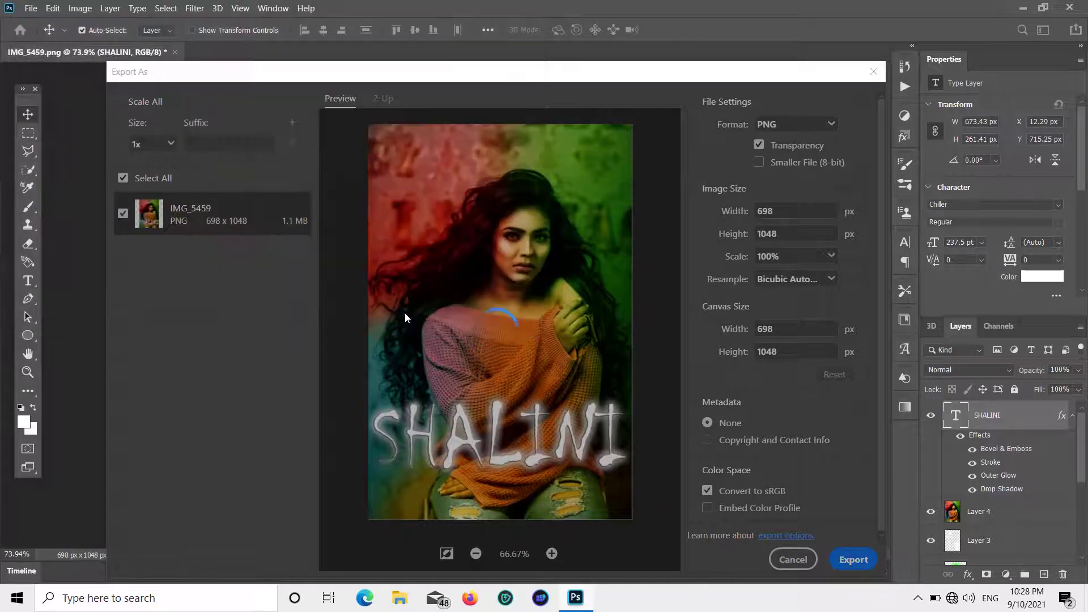